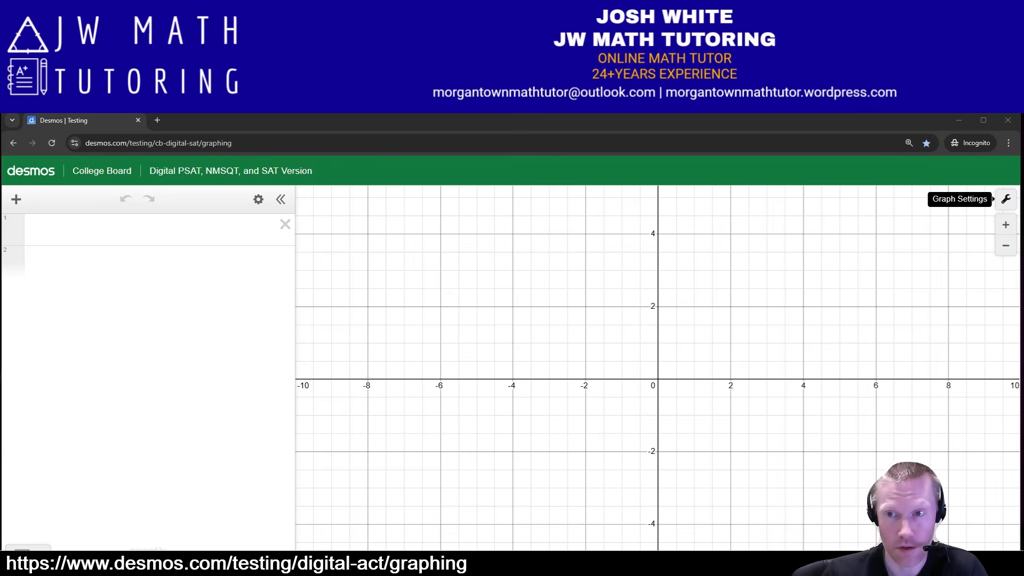
- In the graph settings, try the larger display size and reverse contrast, restoring the original setting after each
{"action": "left_click", "coordinate": [1006, 200]}
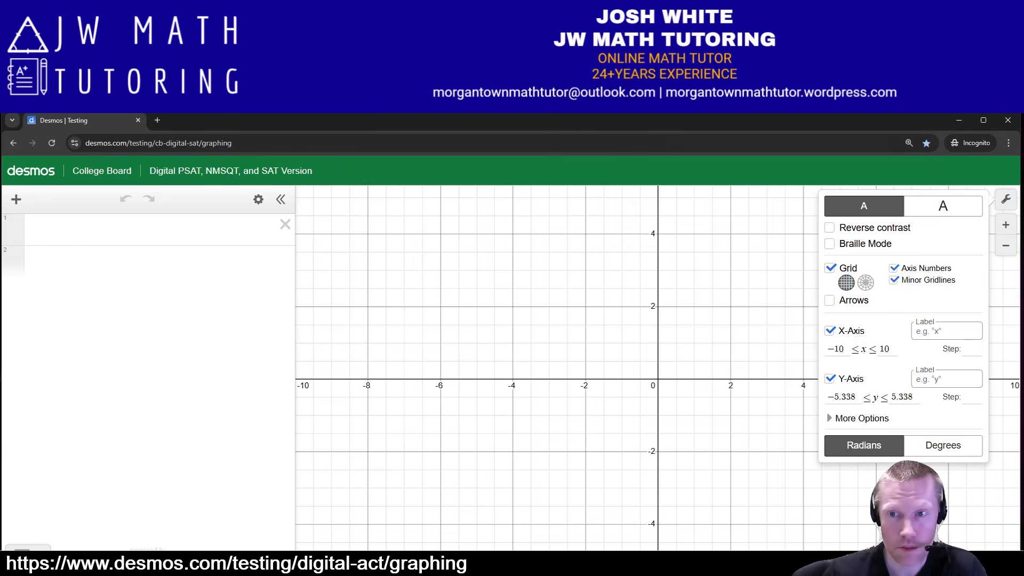
{"action": "left_click", "coordinate": [943, 206]}
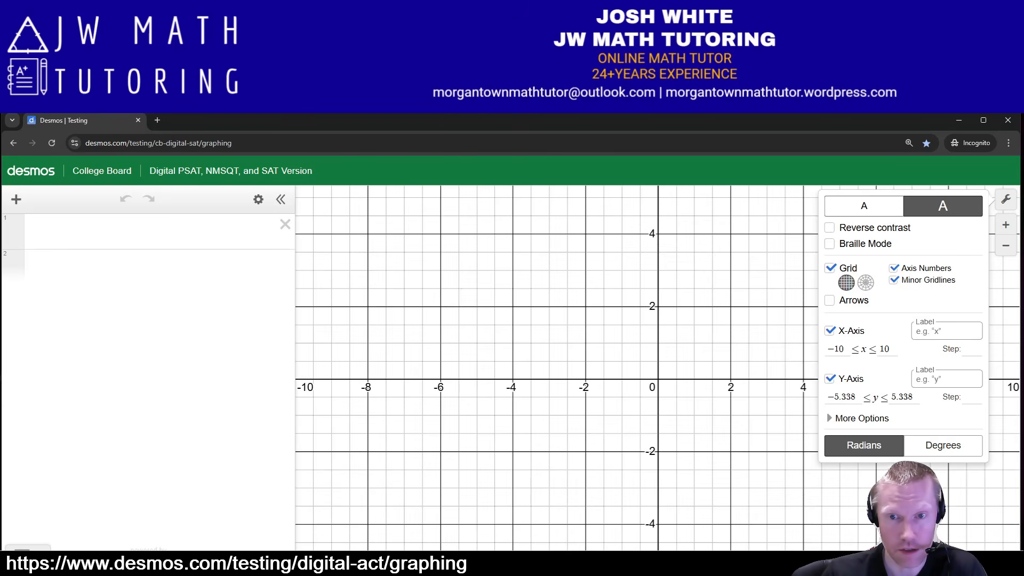
{"action": "left_click", "coordinate": [864, 206]}
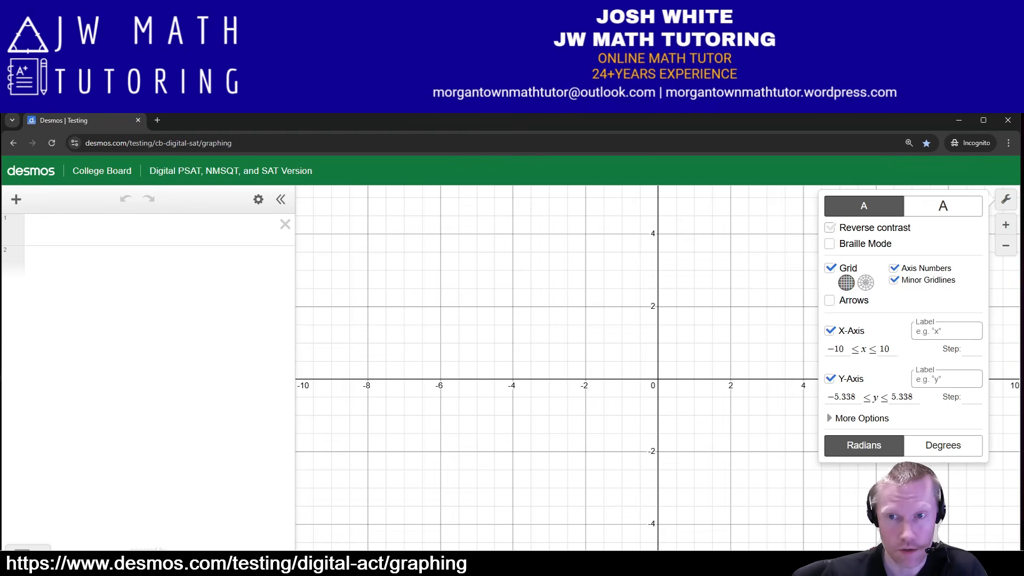
{"action": "left_click", "coordinate": [830, 228]}
{"action": "left_click", "coordinate": [829, 227]}
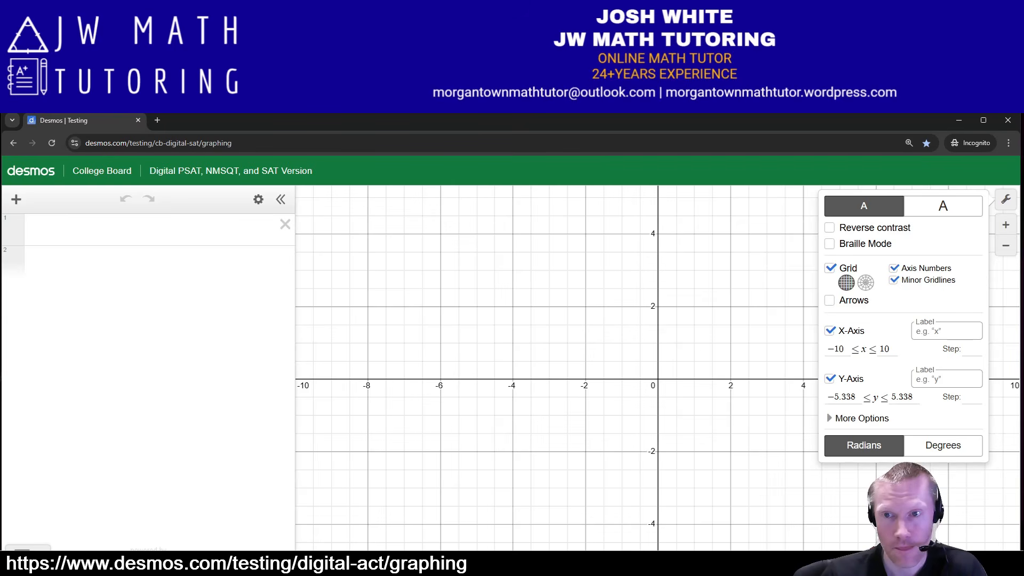
- Switch the grid off and on again, and turn the axis arrows on and off in the graph settings
{"action": "left_click", "coordinate": [829, 268]}
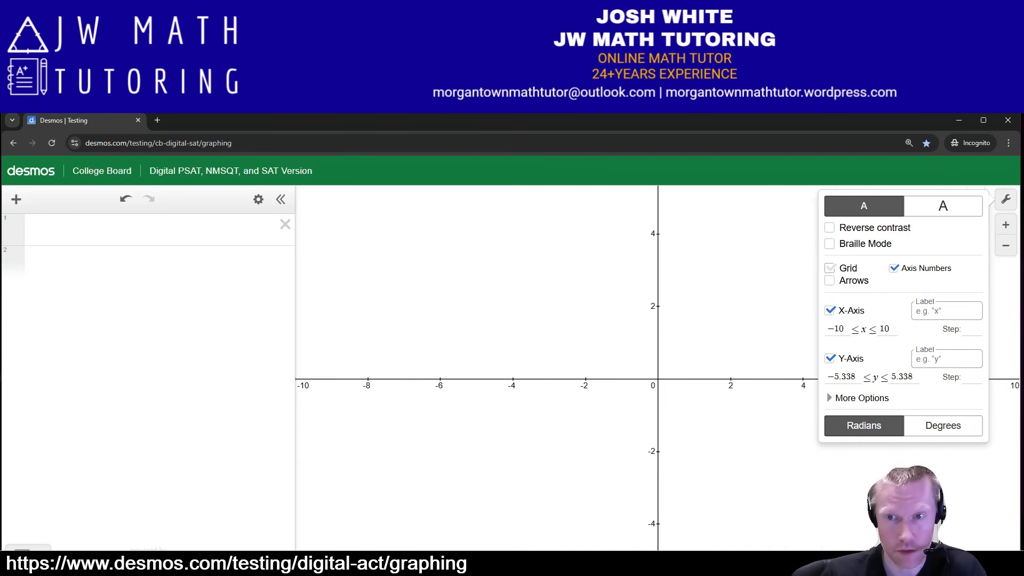
{"action": "left_click", "coordinate": [829, 268]}
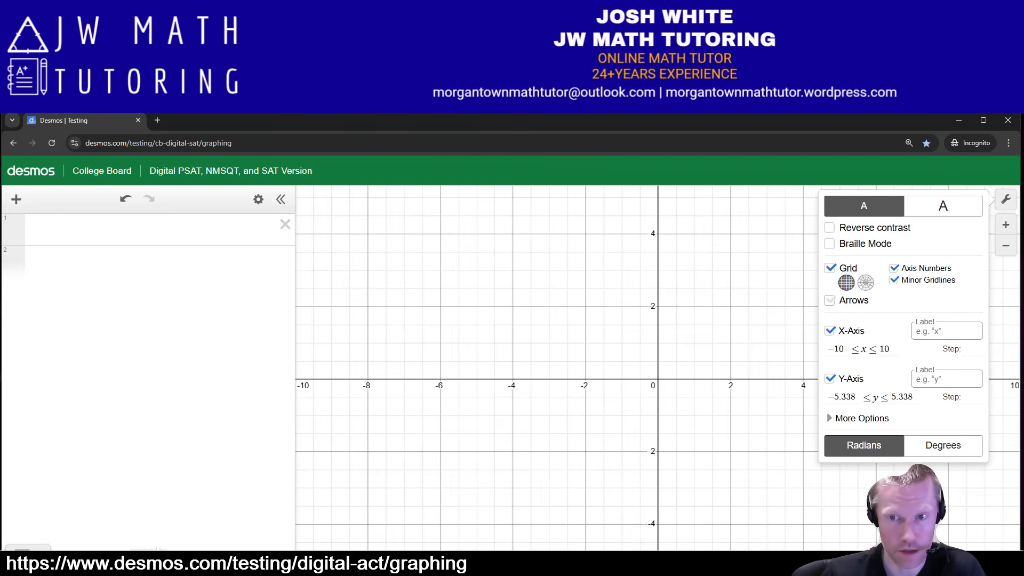
{"action": "left_click", "coordinate": [829, 300]}
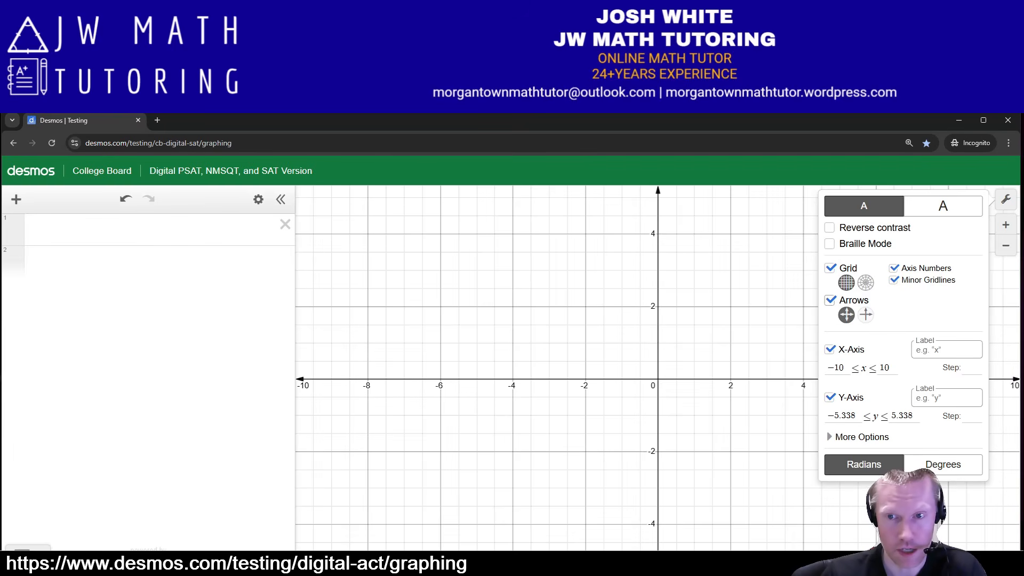
{"action": "left_click", "coordinate": [830, 300]}
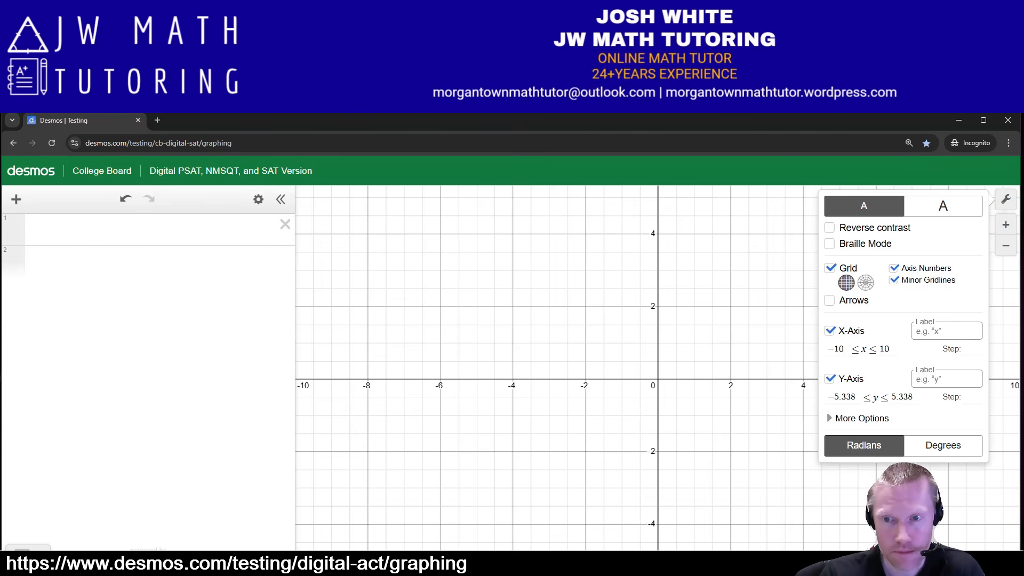
- Check the additional axis options, switch the angle mode to Degrees and back to Radians, and close the graph settings
{"action": "left_click", "coordinate": [861, 418]}
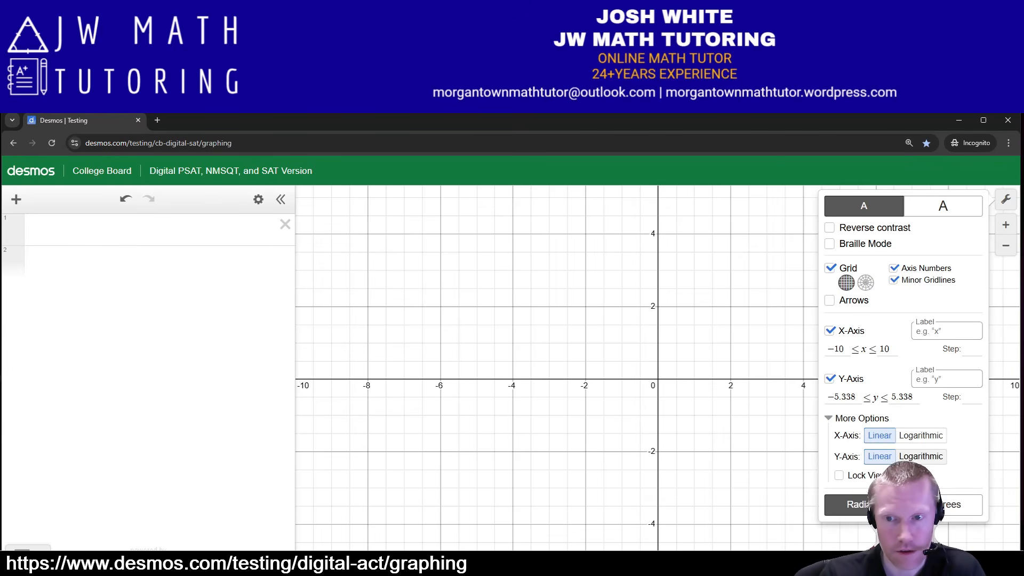
{"action": "left_click", "coordinate": [862, 419]}
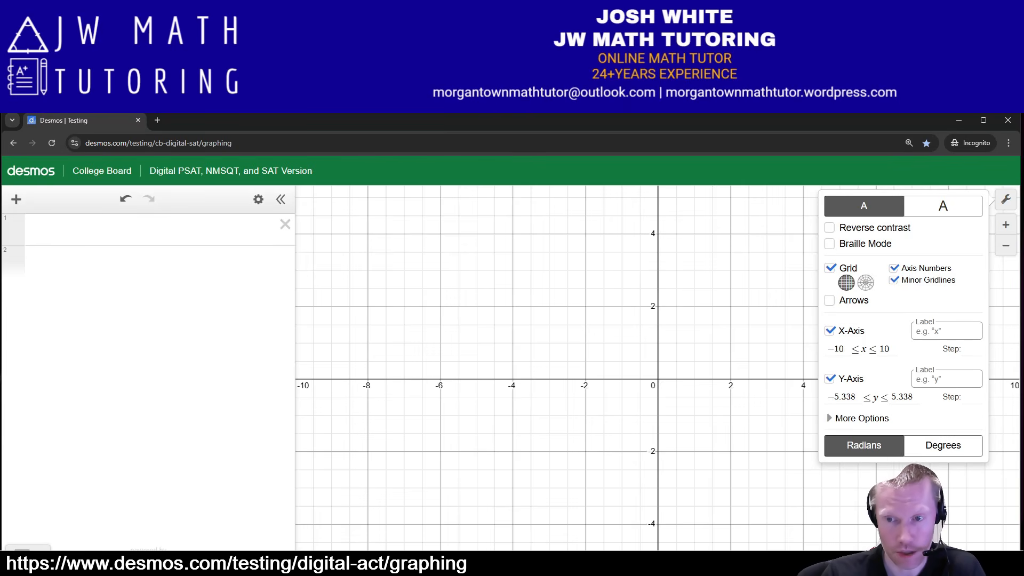
{"action": "left_click", "coordinate": [943, 445]}
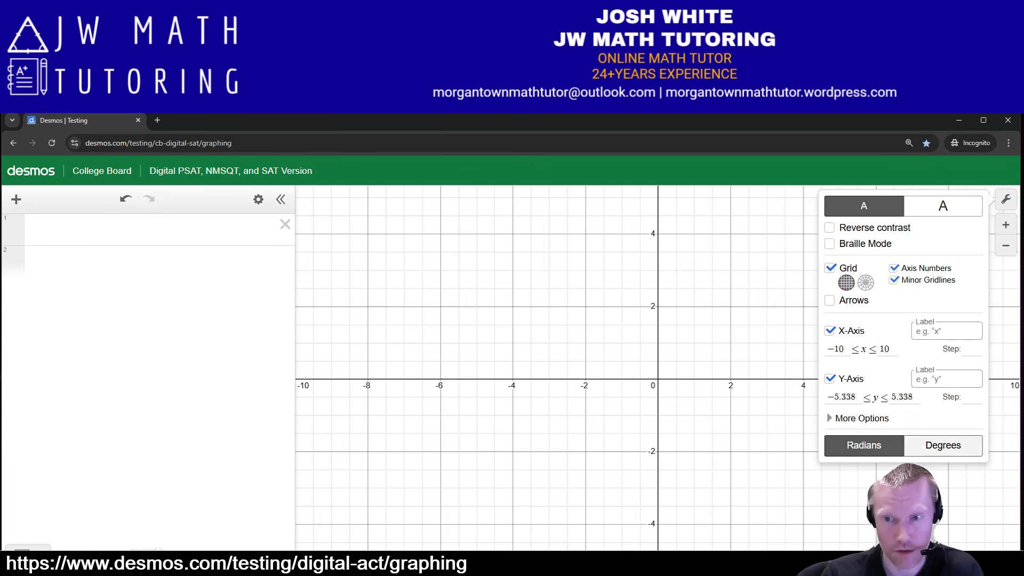
{"action": "key", "text": "Escape"}
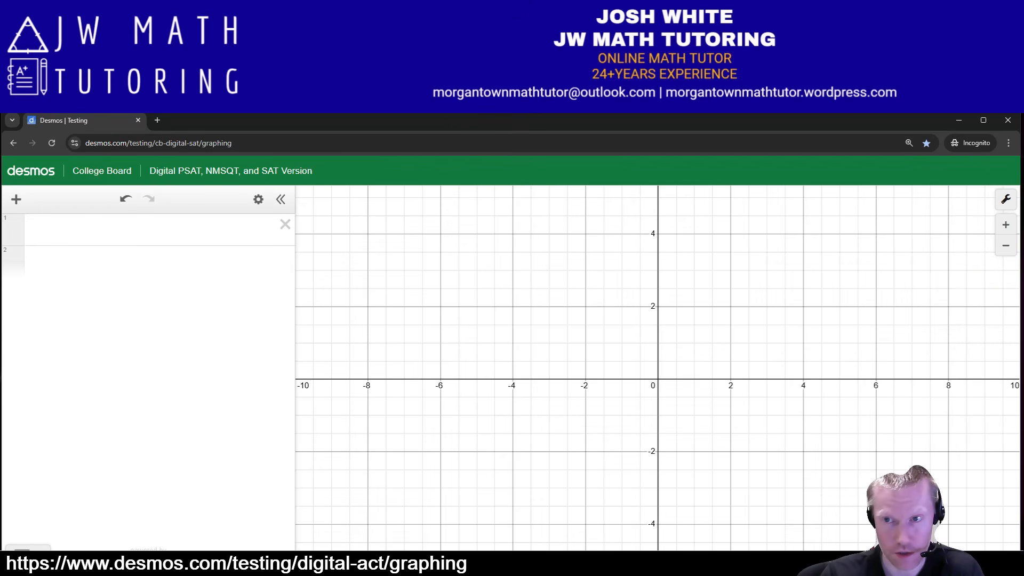
{"action": "left_click", "coordinate": [1006, 199]}
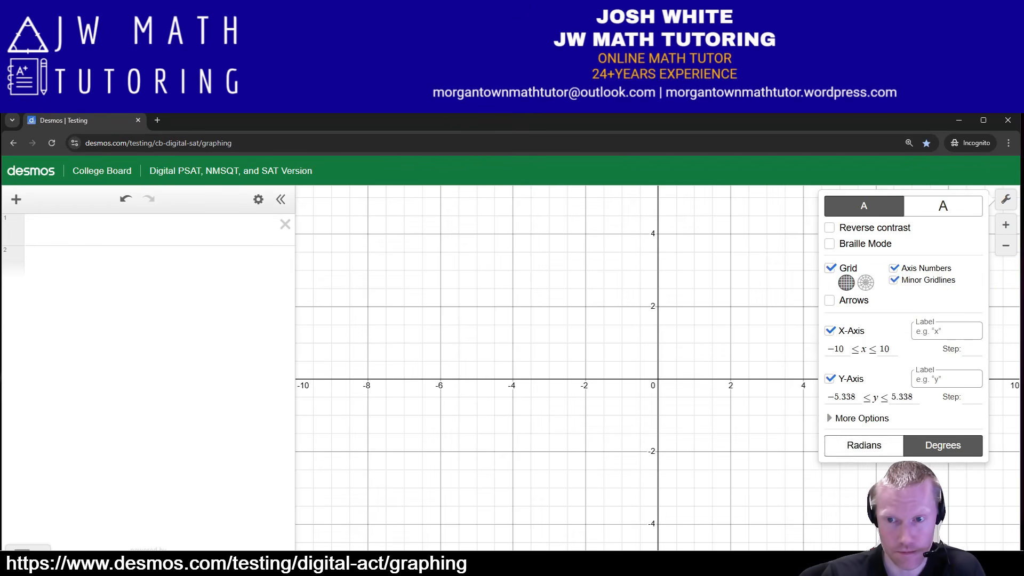
{"action": "left_click", "coordinate": [864, 444]}
{"action": "left_click", "coordinate": [1006, 199]}
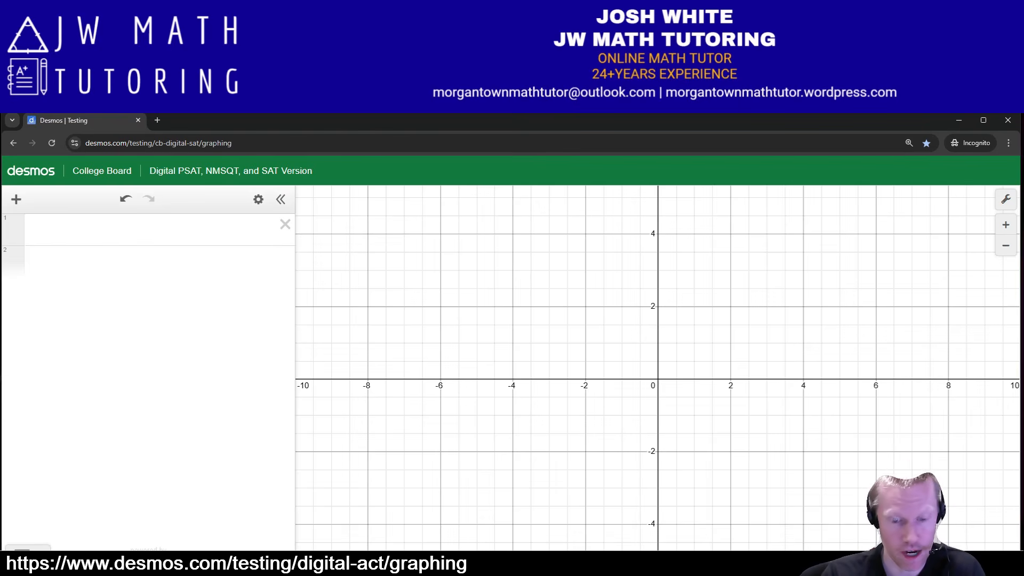
- Zoom the graph in three levels and out six levels, and restore the default viewport
{"action": "left_click", "coordinate": [1006, 225]}
{"action": "left_click", "coordinate": [1006, 225]}
{"action": "left_click", "coordinate": [1006, 225]}
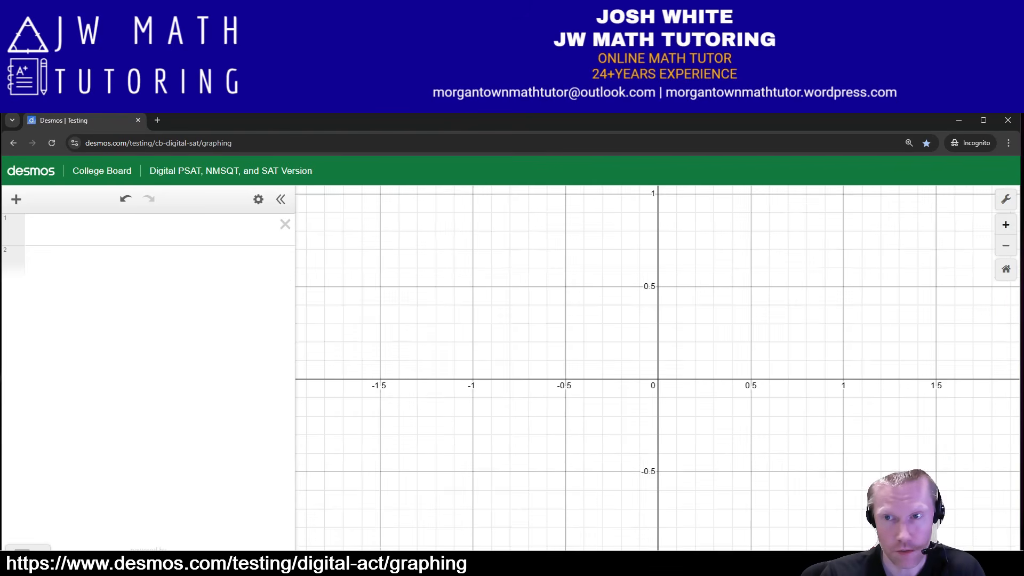
{"action": "left_click", "coordinate": [1006, 246]}
{"action": "left_click", "coordinate": [1006, 246]}
{"action": "left_click", "coordinate": [1006, 246]}
{"action": "left_click", "coordinate": [1006, 246]}
{"action": "left_click", "coordinate": [1006, 245]}
{"action": "left_click", "coordinate": [1006, 245]}
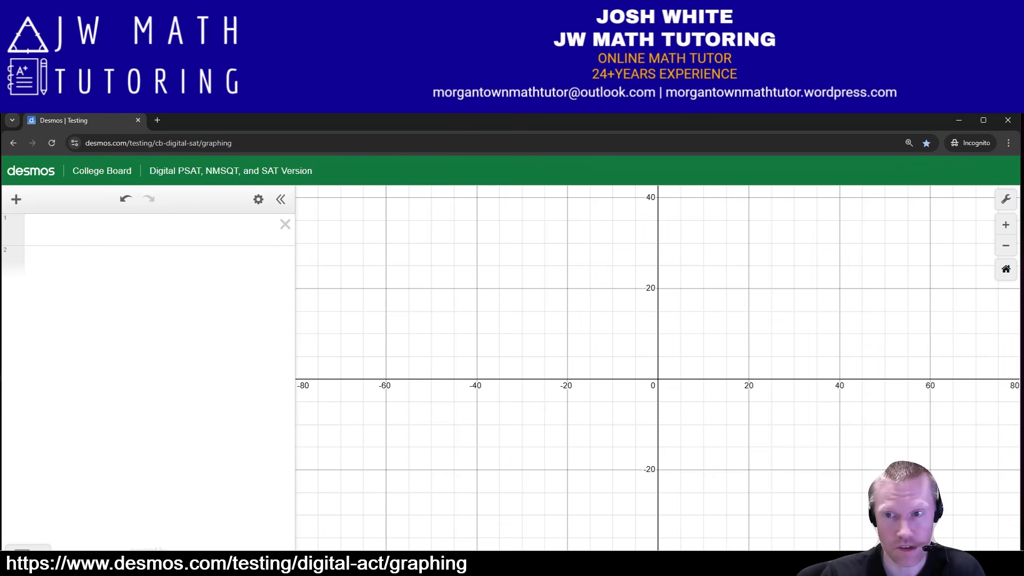
{"action": "left_click", "coordinate": [1006, 269]}
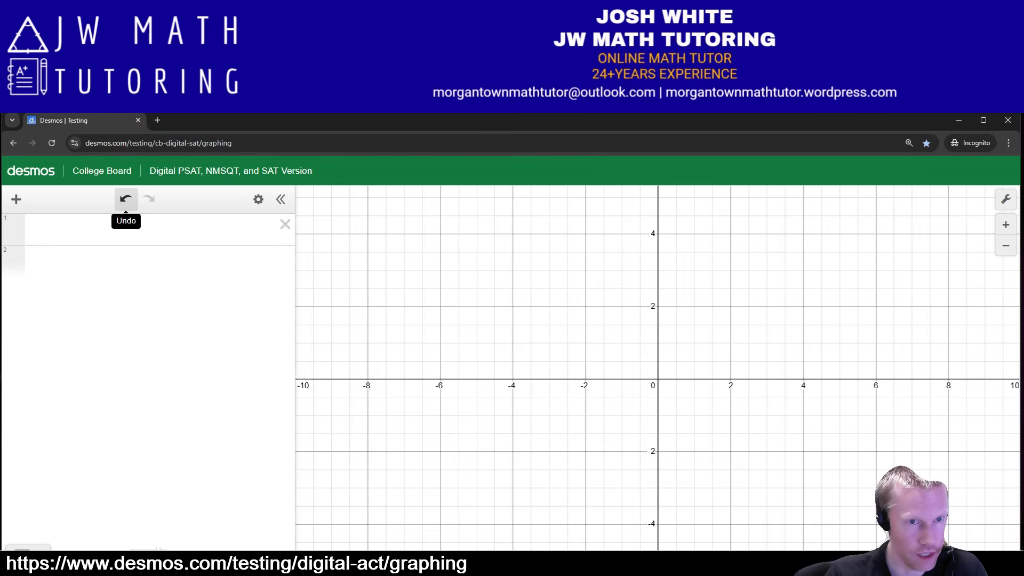
- Graph the quadratic x^2+2x-1 in the first expression line
{"action": "left_click", "coordinate": [151, 230]}
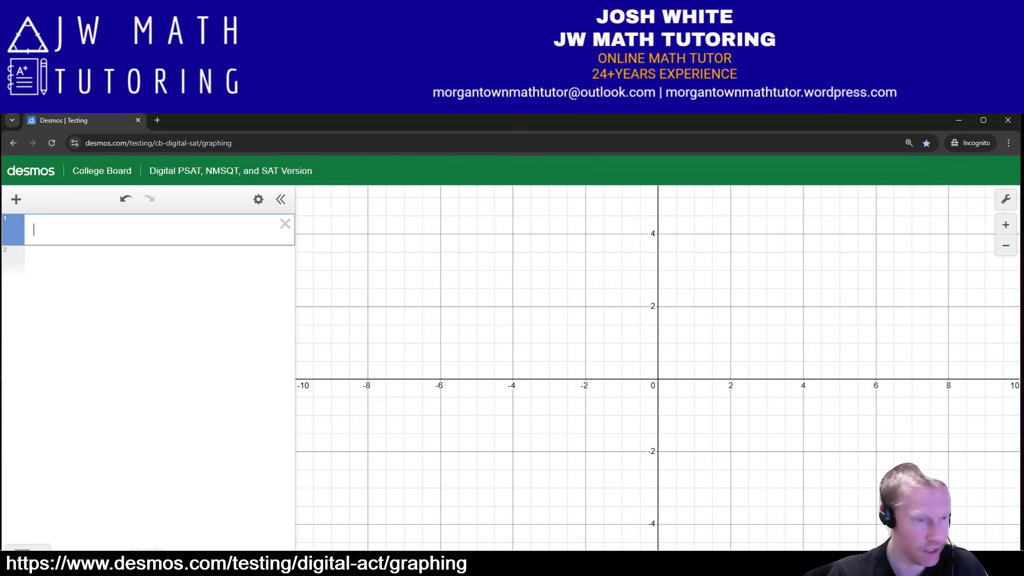
{"action": "type", "text": "x^2"}
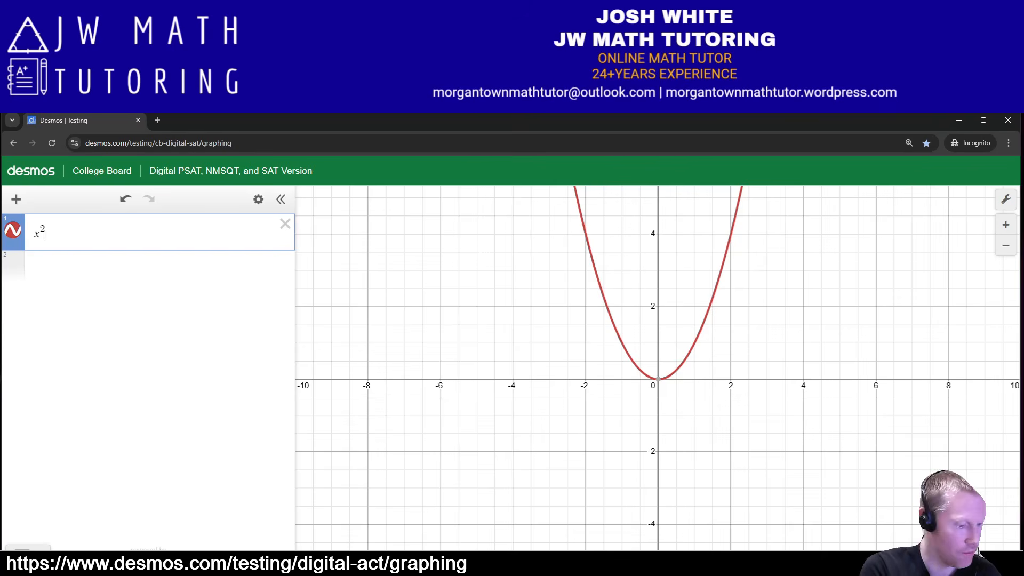
{"action": "type", "text": "+2x-1"}
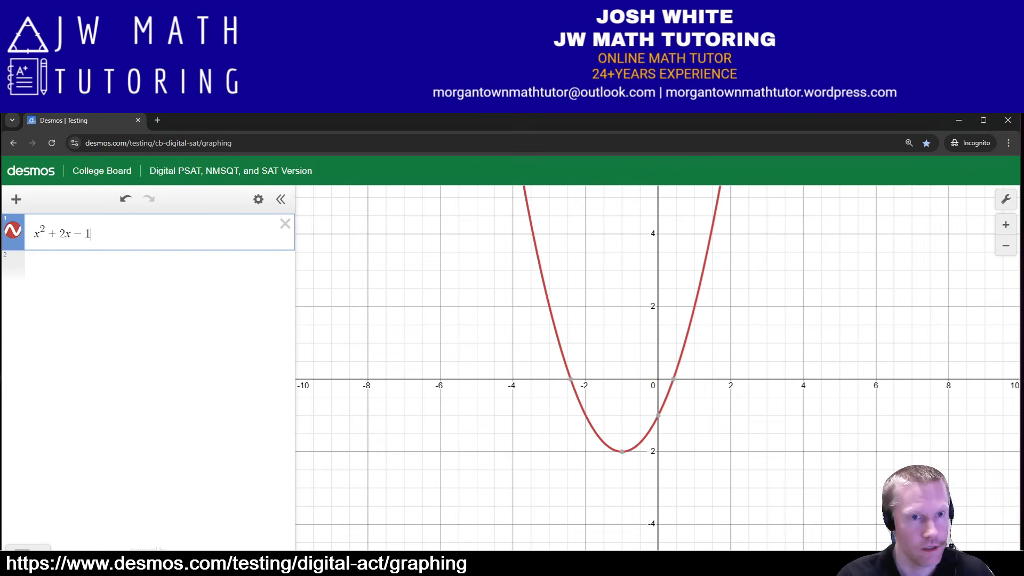
- Undo the last edits to the quadratic one by one and redo them until x^2+2x-1 is restored
{"action": "left_click", "coordinate": [126, 199]}
{"action": "left_click", "coordinate": [126, 199]}
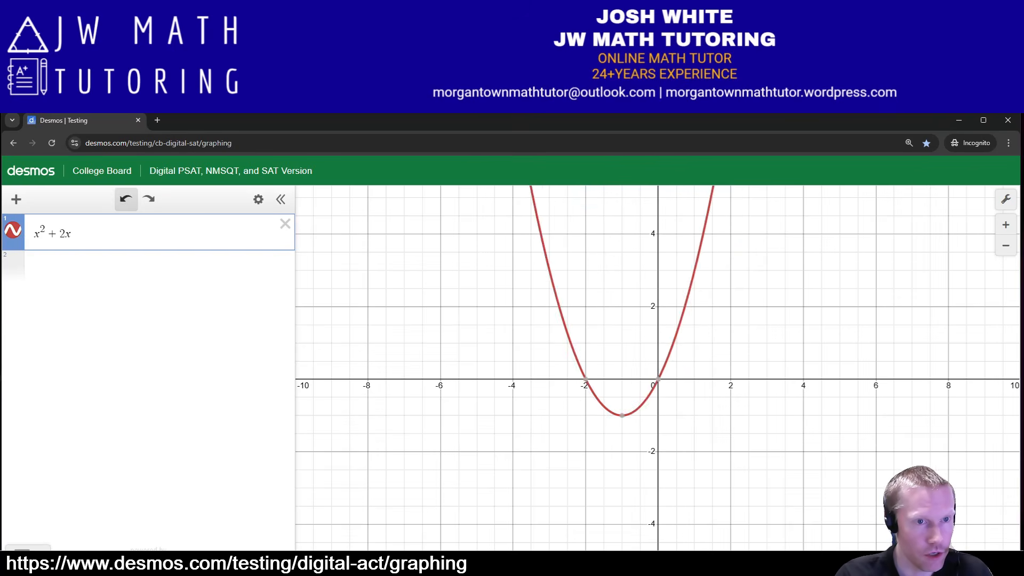
{"action": "left_click", "coordinate": [125, 199]}
{"action": "left_click", "coordinate": [126, 199]}
{"action": "left_click", "coordinate": [126, 199]}
{"action": "left_click", "coordinate": [148, 199]}
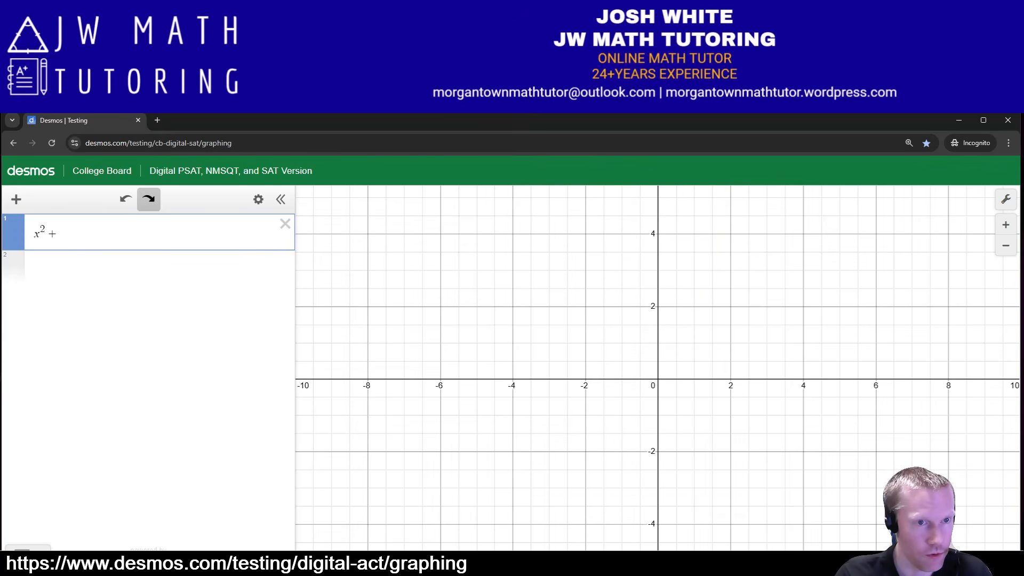
{"action": "left_click", "coordinate": [148, 199]}
{"action": "left_click", "coordinate": [148, 198]}
{"action": "left_click", "coordinate": [148, 199]}
{"action": "left_click", "coordinate": [148, 198]}
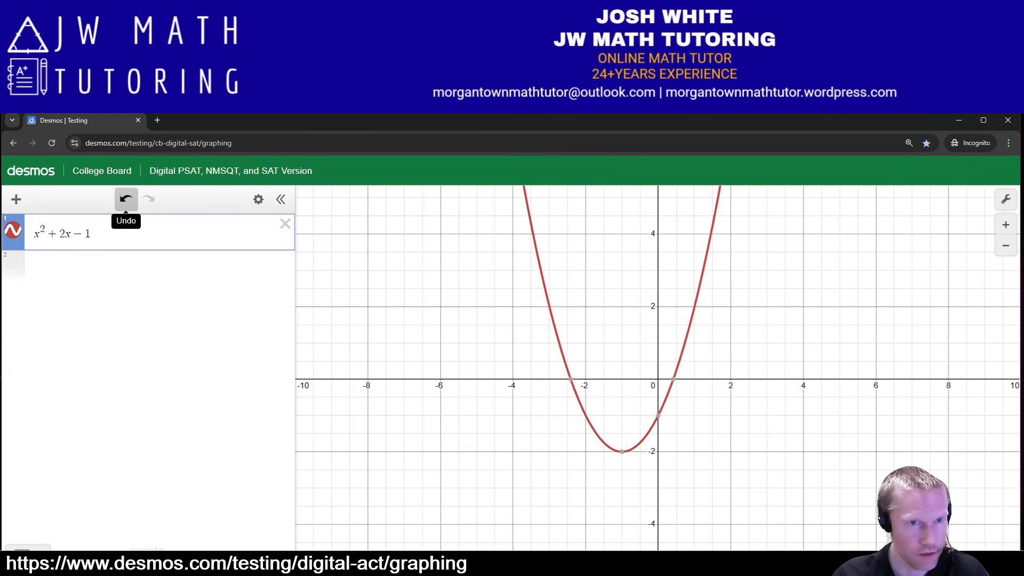
{"action": "left_click", "coordinate": [126, 199]}
{"action": "left_click", "coordinate": [148, 199]}
- Clear the quadratic from the first line, and add a blank expression line and remove it again
{"action": "key", "text": "ctrl+a"}
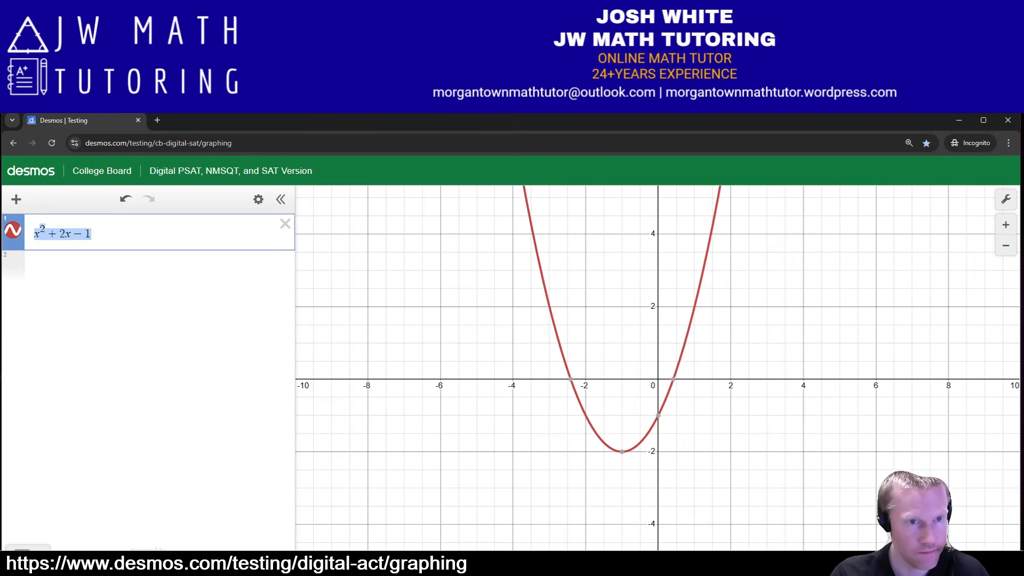
{"action": "key", "text": "BackSpace"}
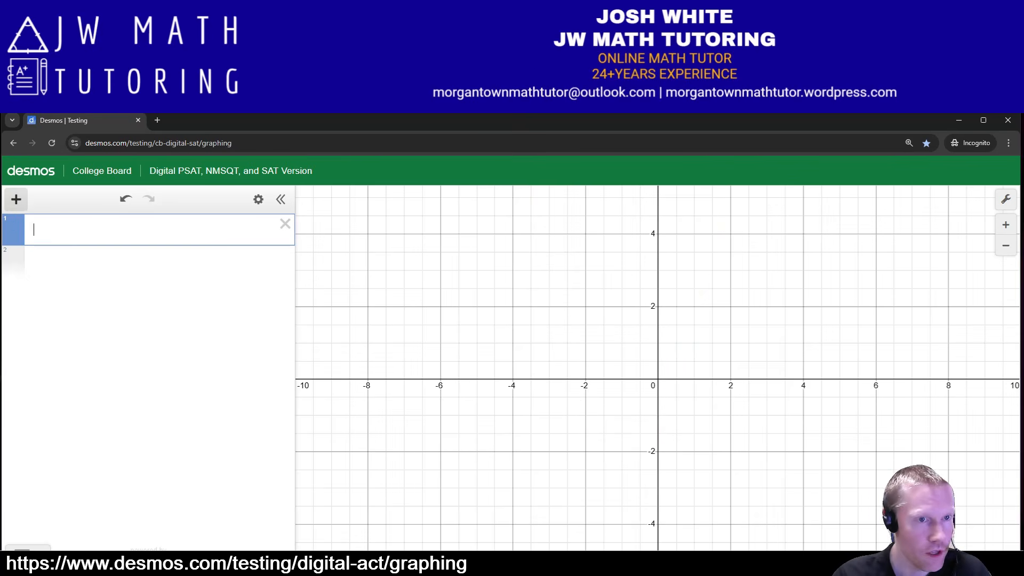
{"action": "left_click", "coordinate": [16, 199]}
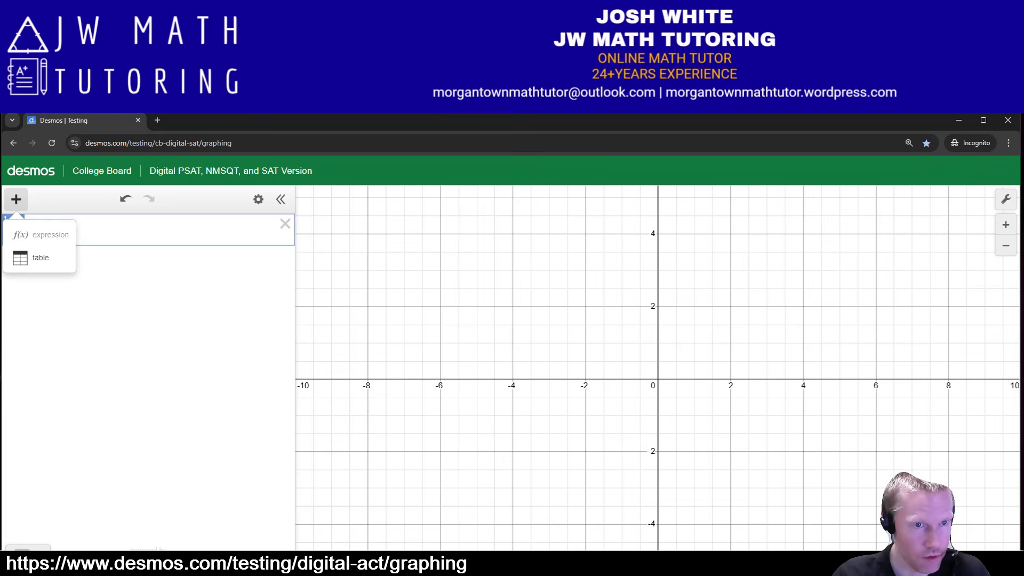
{"action": "left_click", "coordinate": [41, 235]}
{"action": "key", "text": "BackSpace"}
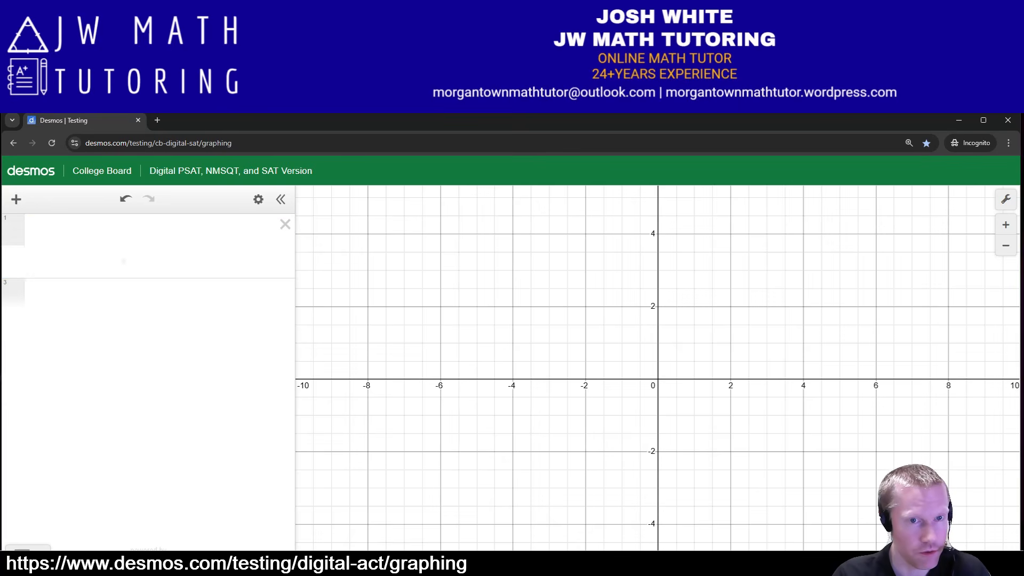
- Insert a table and enter the points (2, 3) and (4, 5) in its x1 and y1 columns
{"action": "left_click", "coordinate": [16, 199]}
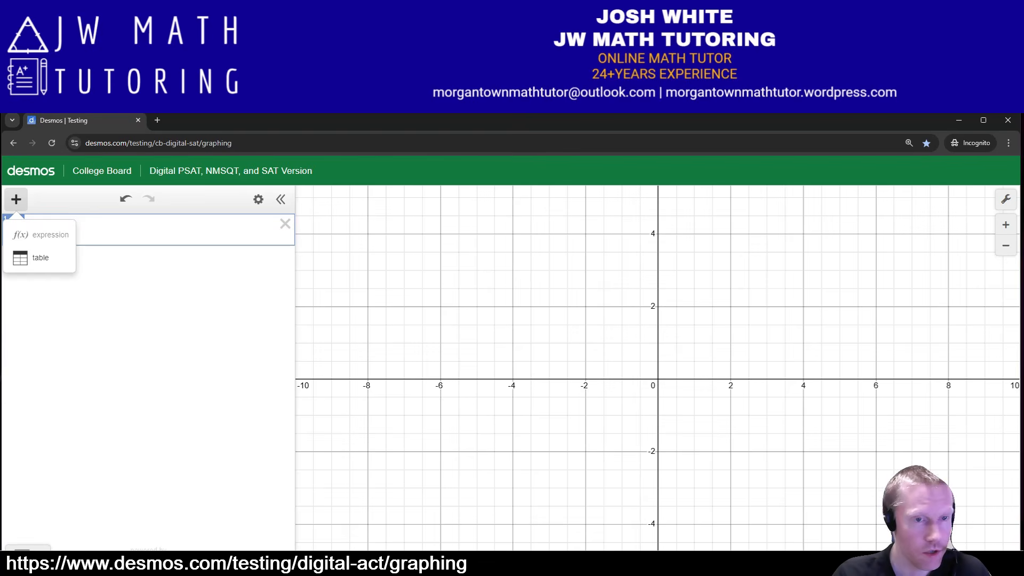
{"action": "left_click", "coordinate": [24, 258]}
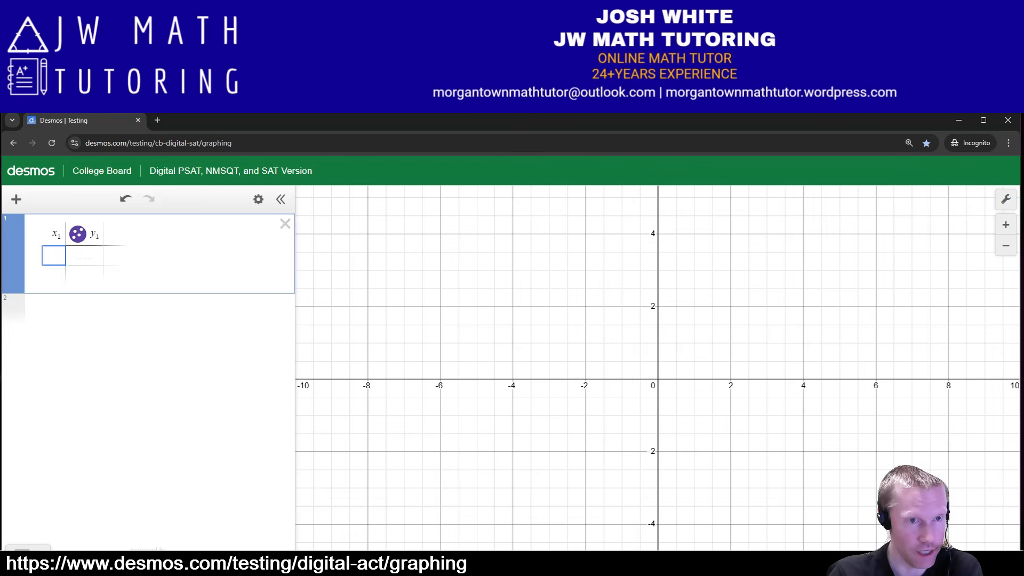
{"action": "type", "text": "2"}
{"action": "key", "text": "Tab"}
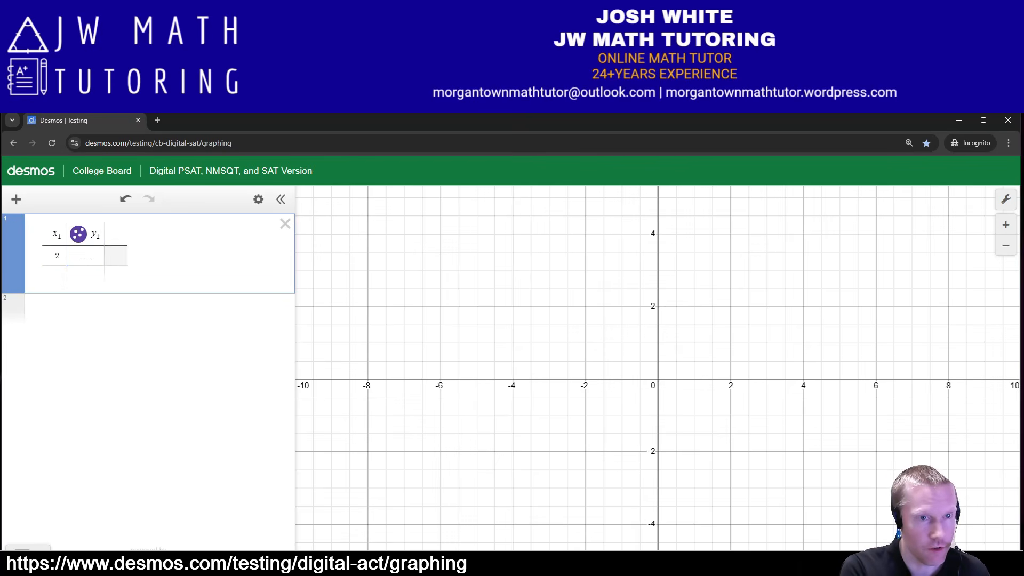
{"action": "type", "text": "3"}
{"action": "key", "text": "Return"}
{"action": "type", "text": "4"}
{"action": "key", "text": "Tab"}
{"action": "type", "text": "5"}
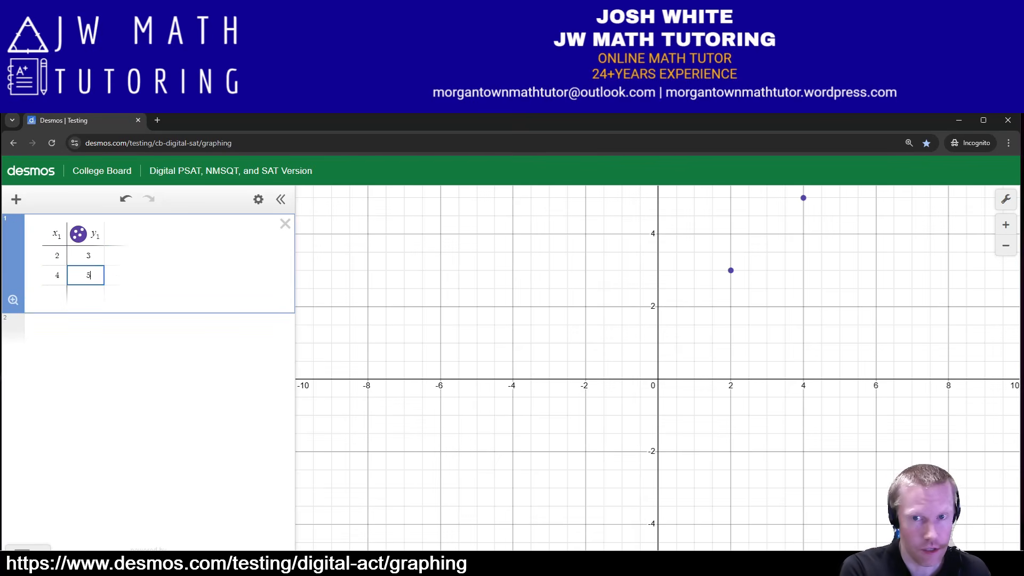
{"action": "key", "text": "Return"}
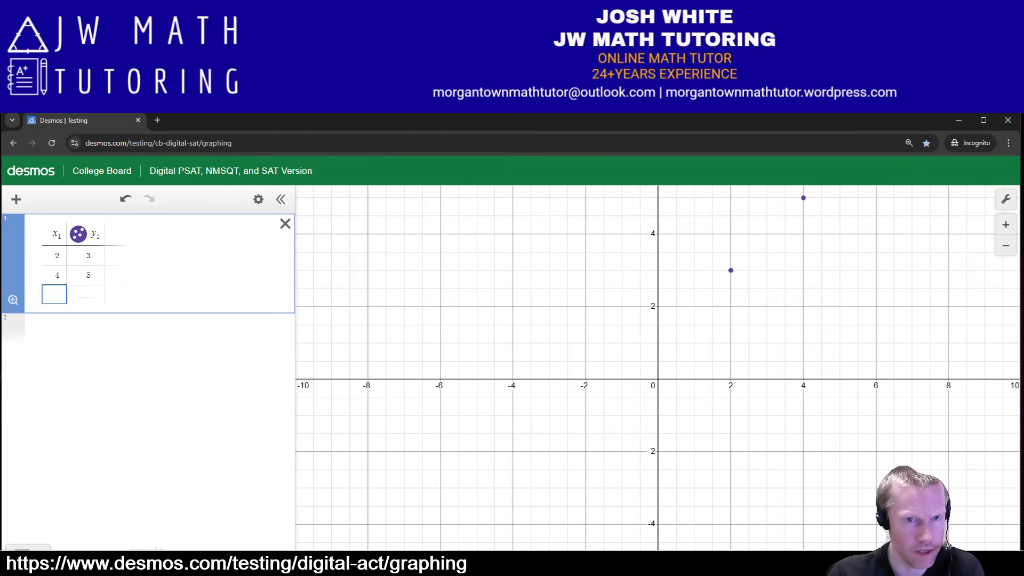
- Delete the table of points, and delete the blank first expression in the list's edit mode
{"action": "left_click", "coordinate": [285, 223]}
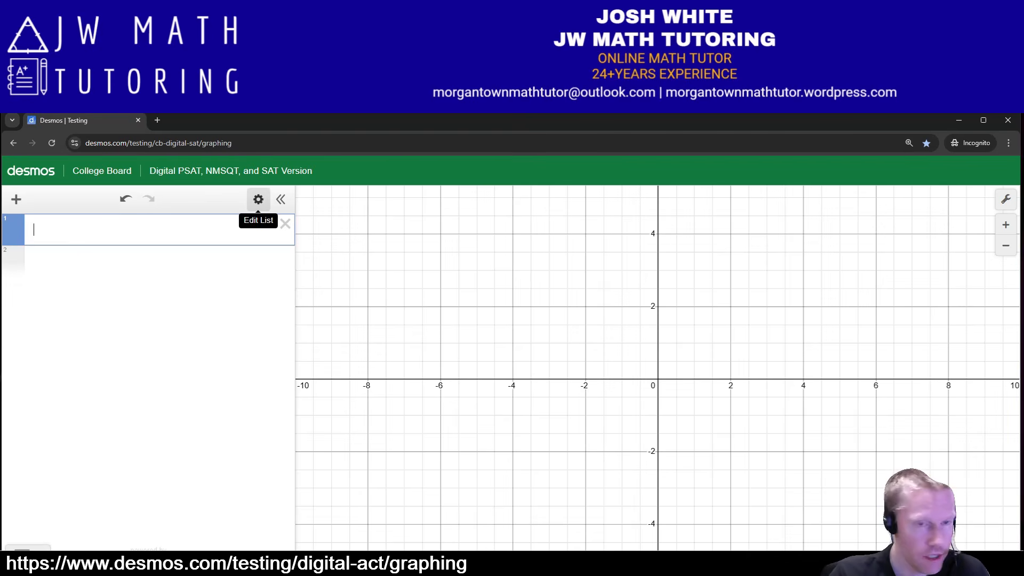
{"action": "left_click", "coordinate": [258, 199]}
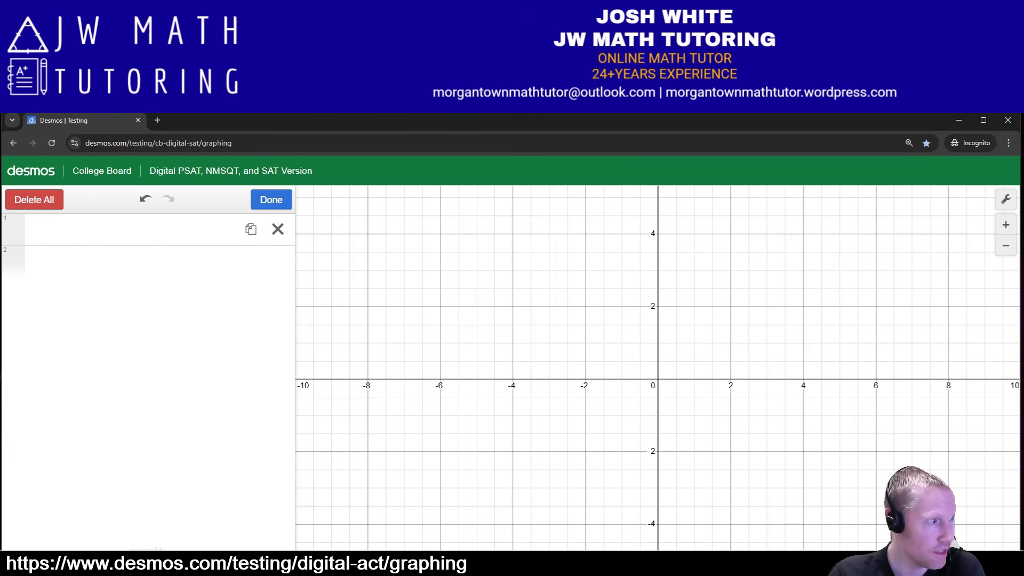
{"action": "left_click", "coordinate": [277, 229]}
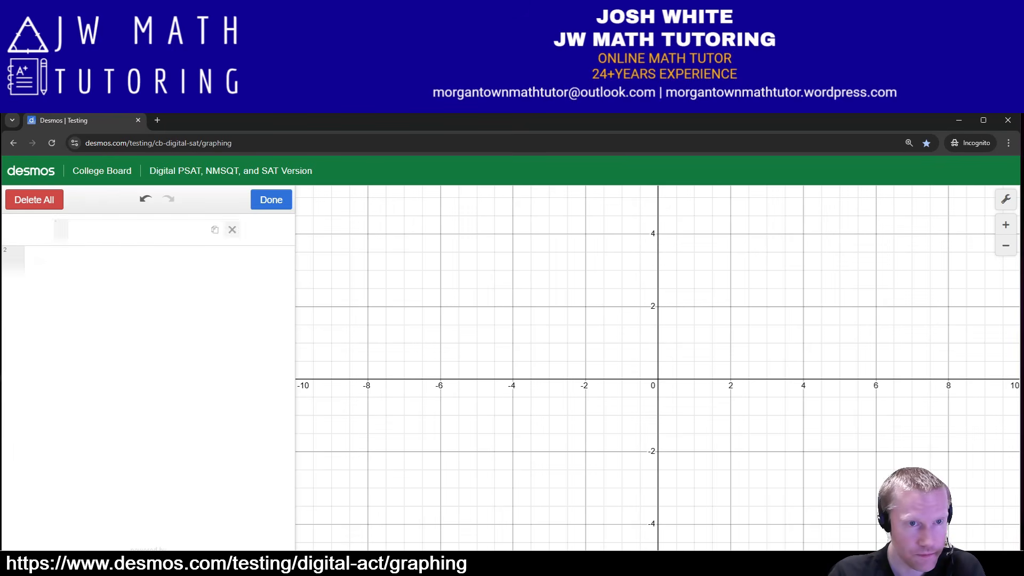
- Graph the expressions x, x^2, x^3 and x^4 on four consecutive lines of the list
{"action": "left_click", "coordinate": [149, 230]}
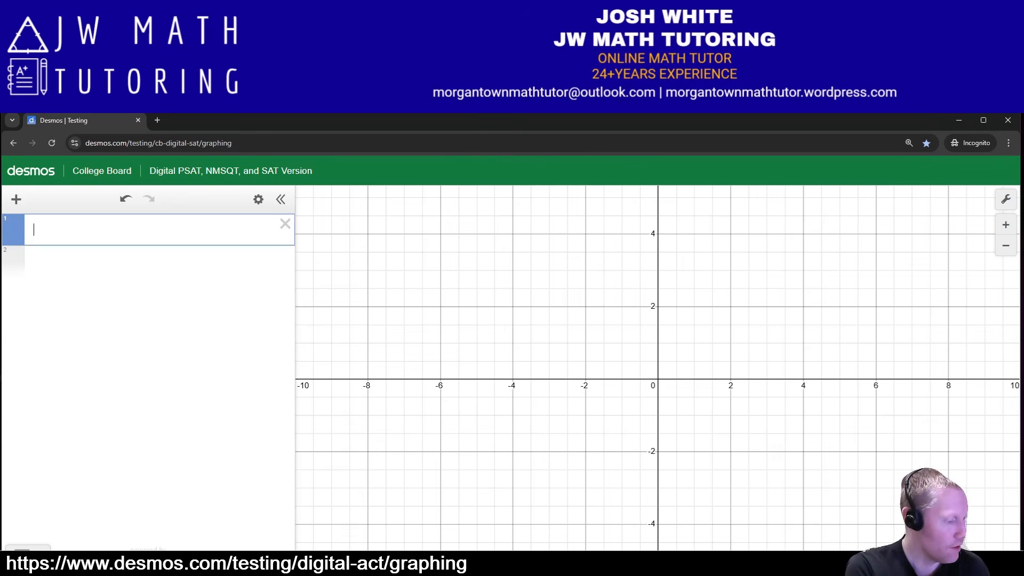
{"action": "type", "text": "x"}
{"action": "key", "text": "Return"}
{"action": "type", "text": "x^"}
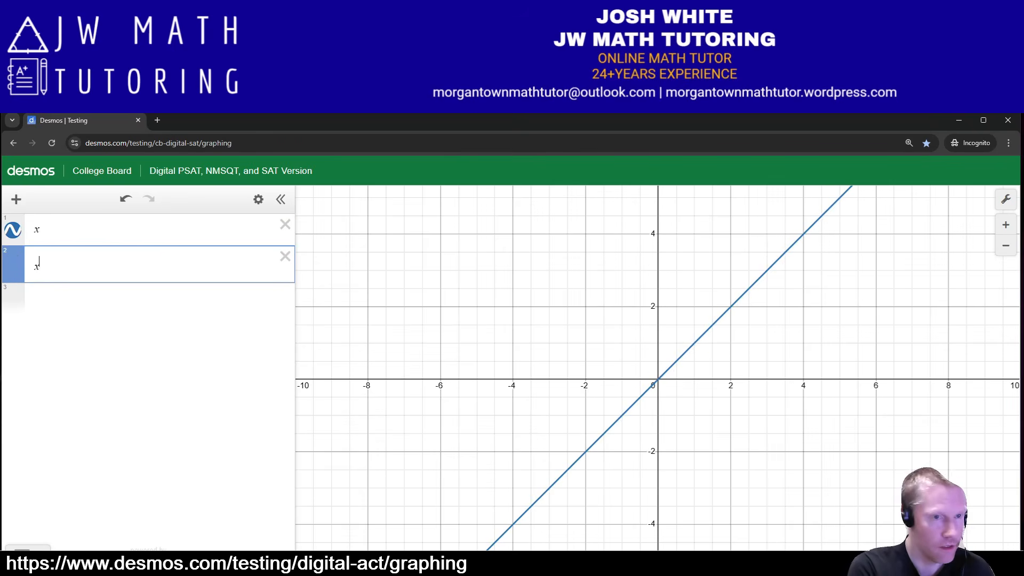
{"action": "type", "text": "2"}
{"action": "key", "text": "Return"}
{"action": "type", "text": "x^"}
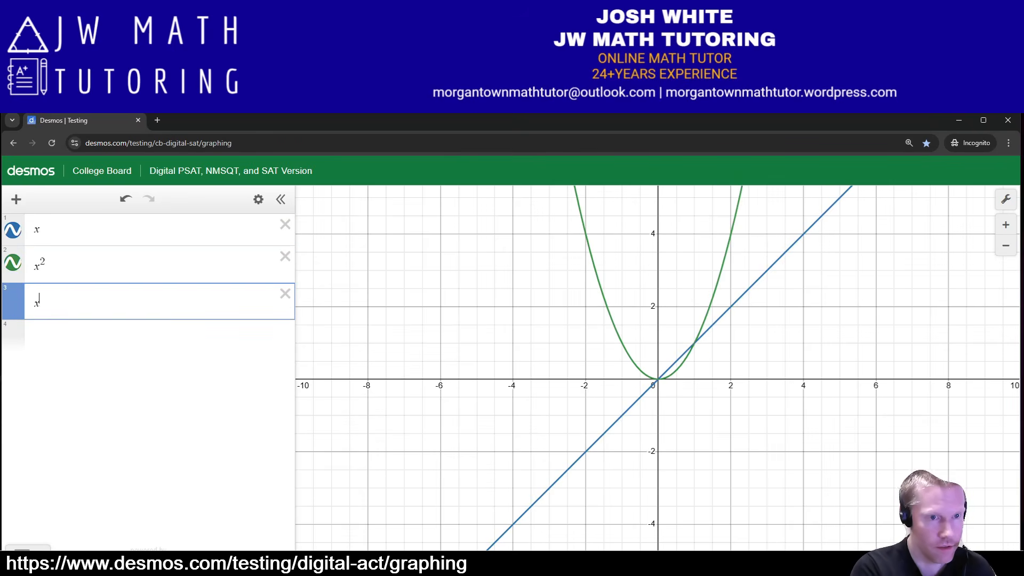
{"action": "type", "text": "3"}
{"action": "key", "text": "Return"}
{"action": "type", "text": "x^4"}
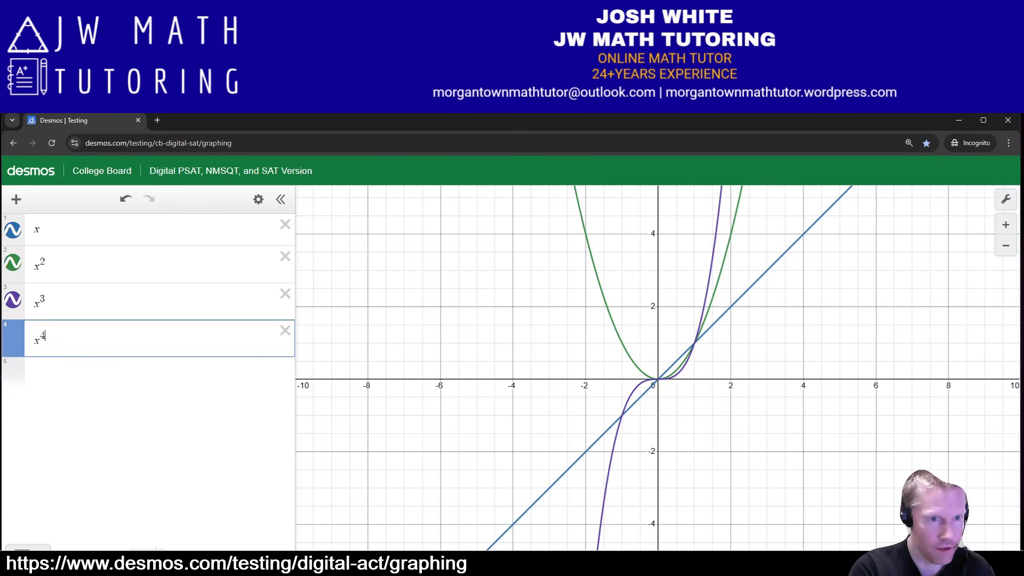
{"action": "key", "text": "Right"}
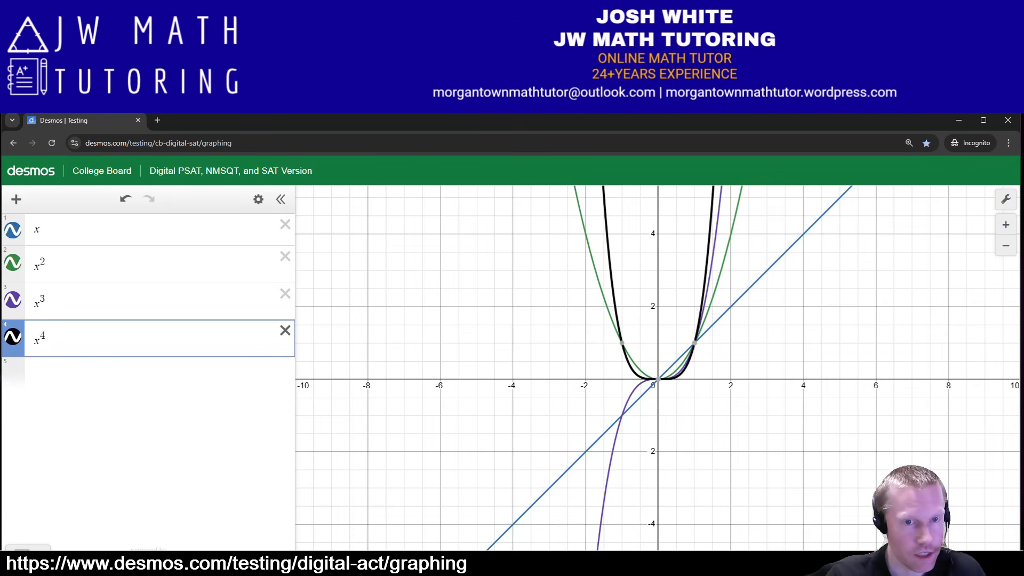
- Delete all four expressions at once and graph x on the first line
{"action": "left_click", "coordinate": [258, 199]}
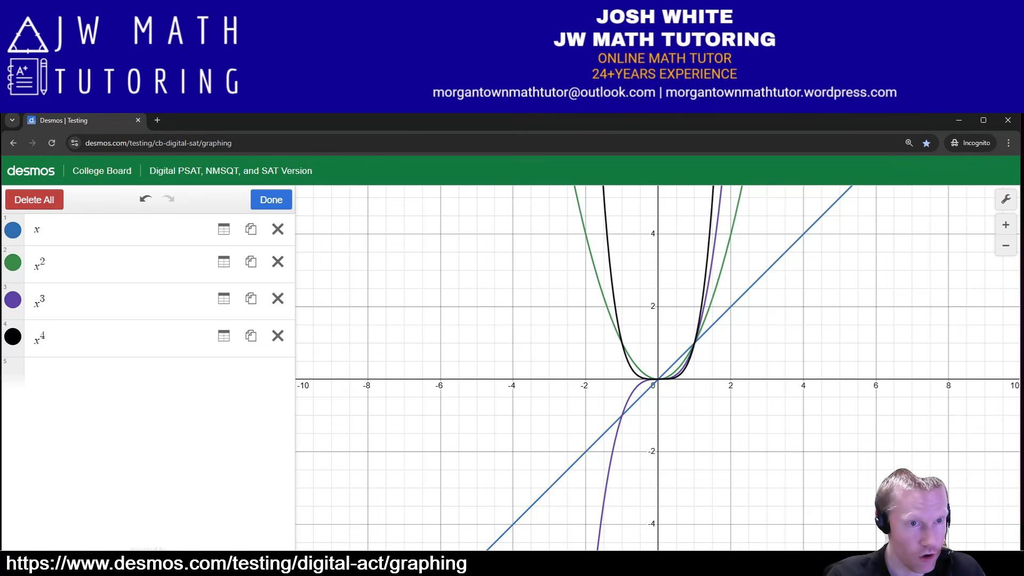
{"action": "left_click", "coordinate": [34, 200]}
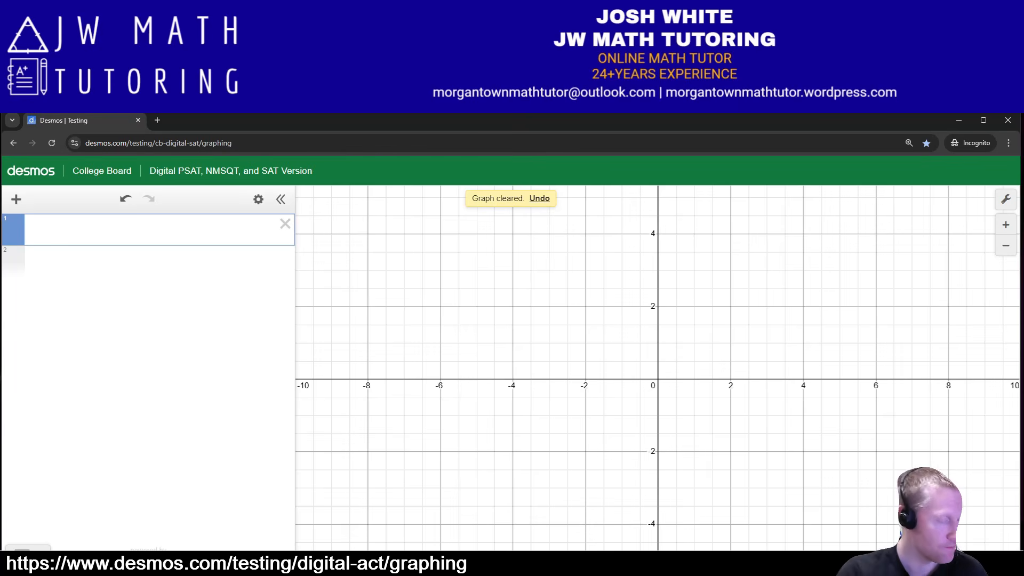
{"action": "type", "text": "x"}
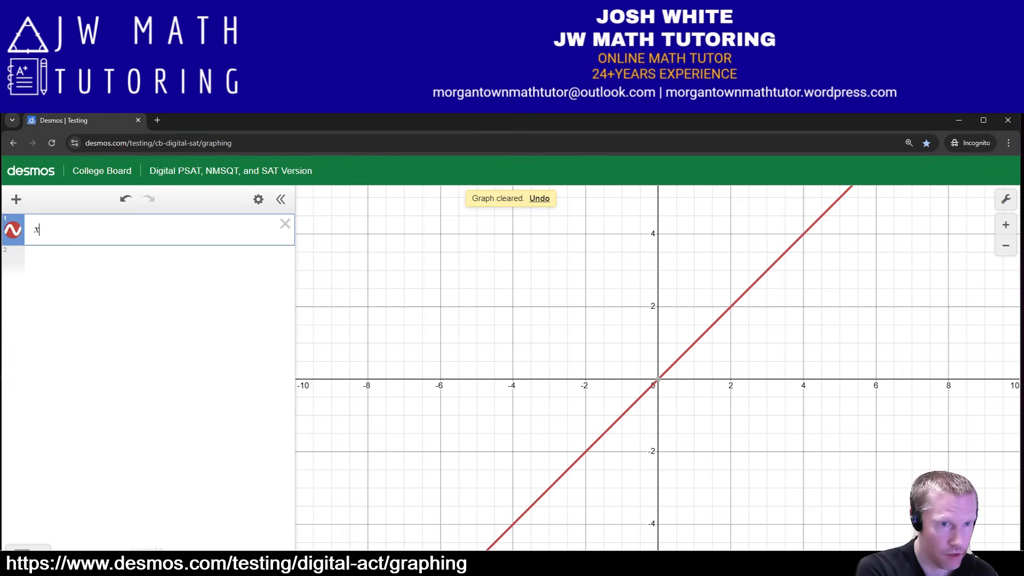
- Create a table from the expression x and set its first, second, fourth and fifth x values to 30, 50, 80 and -20
{"action": "left_click", "coordinate": [258, 199]}
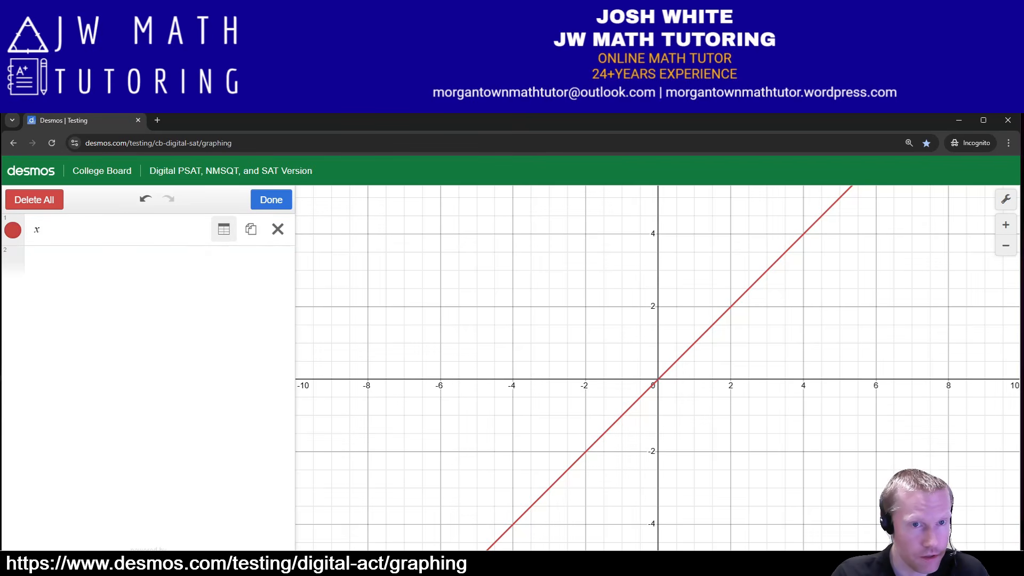
{"action": "left_click", "coordinate": [224, 229]}
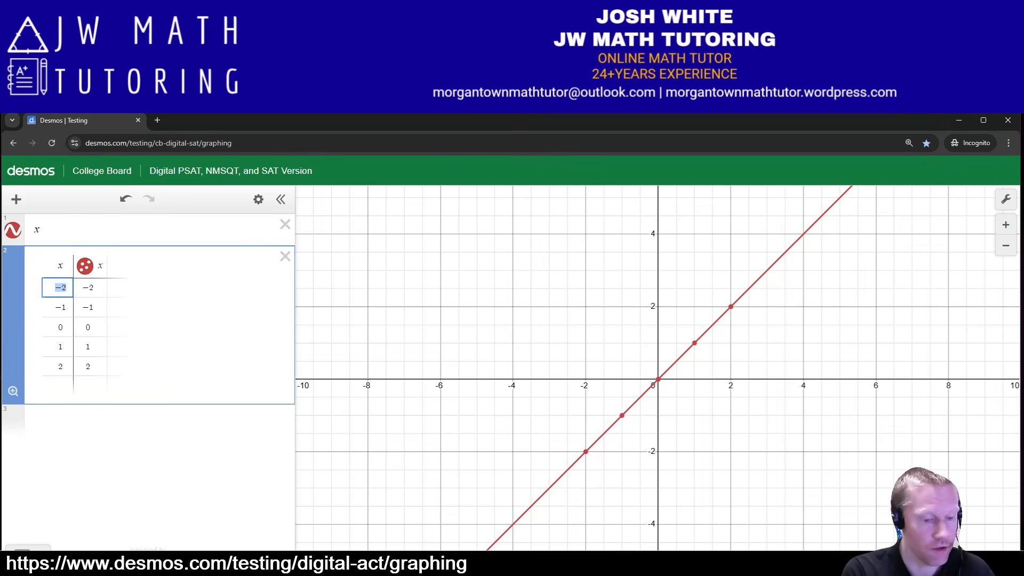
{"action": "type", "text": "30"}
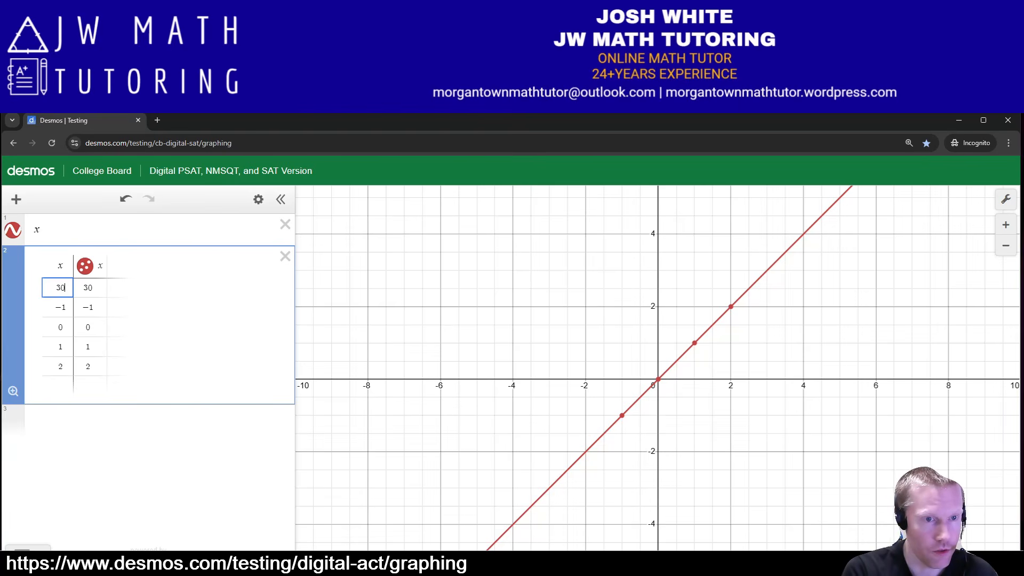
{"action": "key", "text": "Return"}
{"action": "type", "text": "50"}
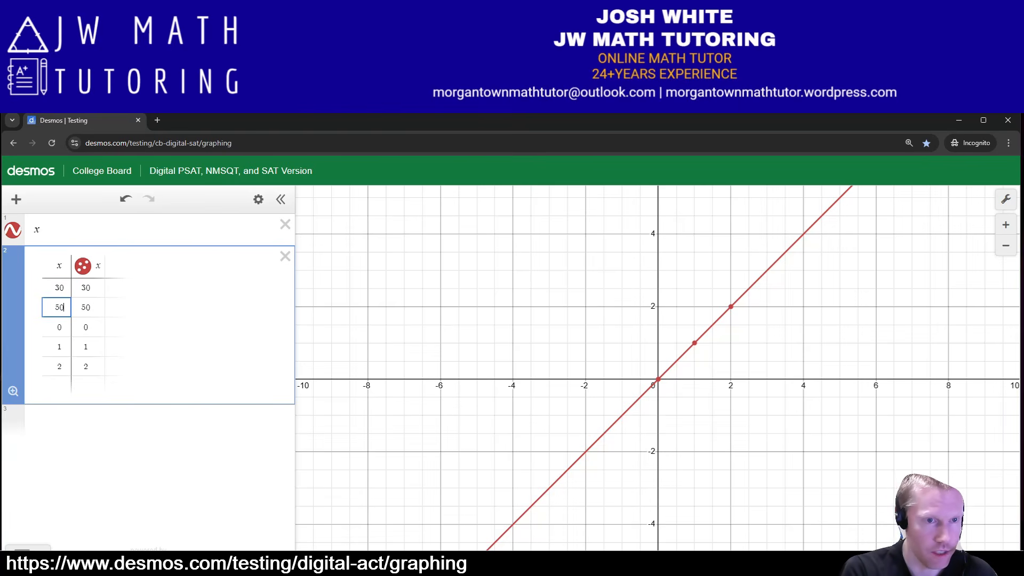
{"action": "key", "text": "Return"}
{"action": "key", "text": "Return"}
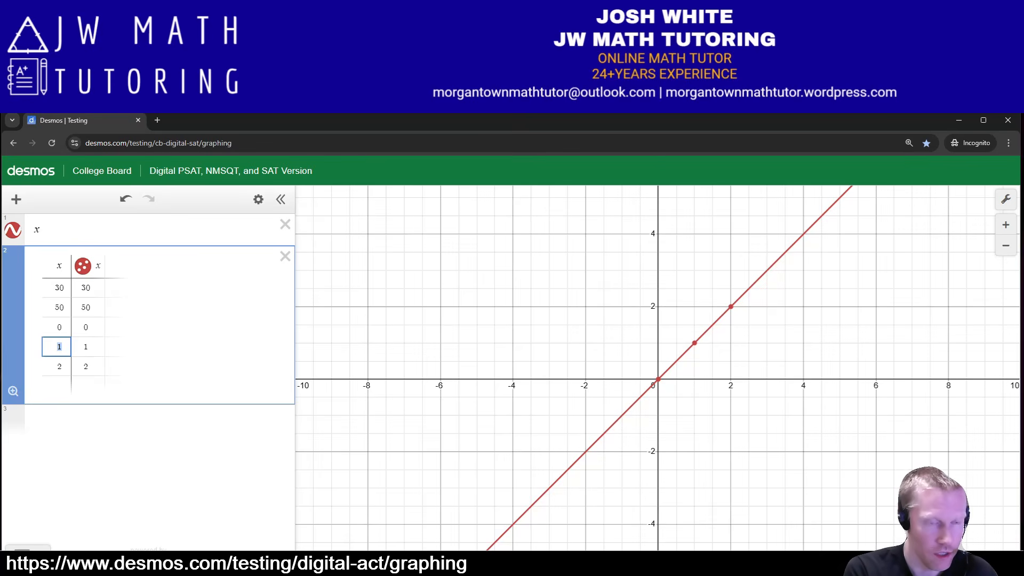
{"action": "type", "text": "80"}
{"action": "key", "text": "Return"}
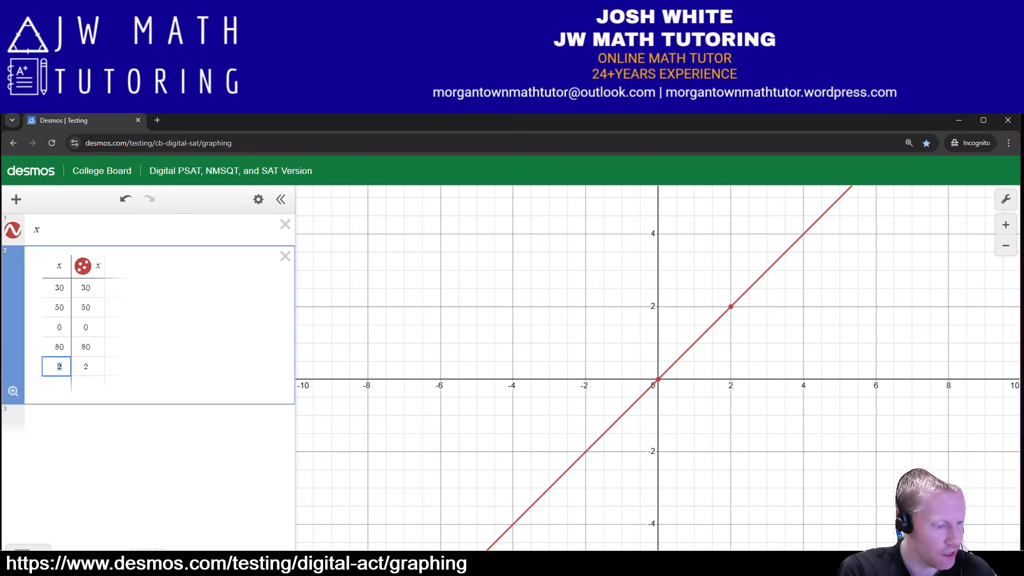
{"action": "type", "text": "-20"}
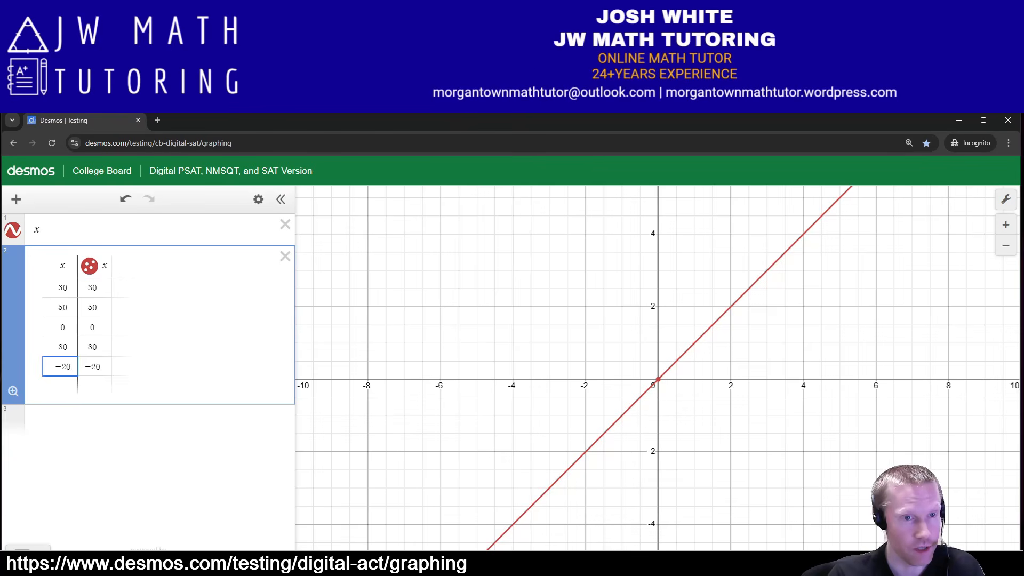
- Delete the table and change the first expression to x^3+2x^2+5x-1
{"action": "left_click", "coordinate": [285, 256]}
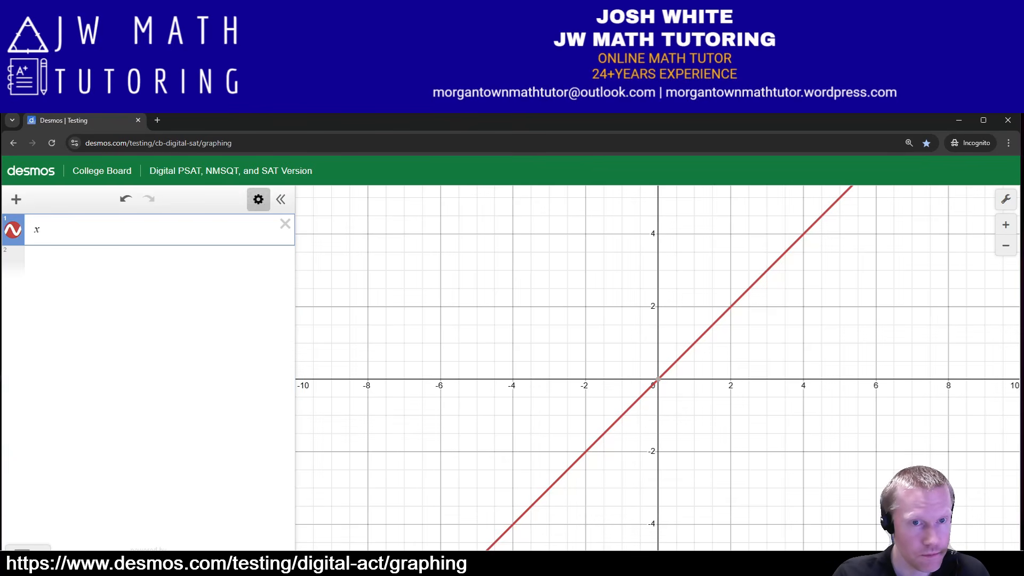
{"action": "left_click", "coordinate": [258, 199]}
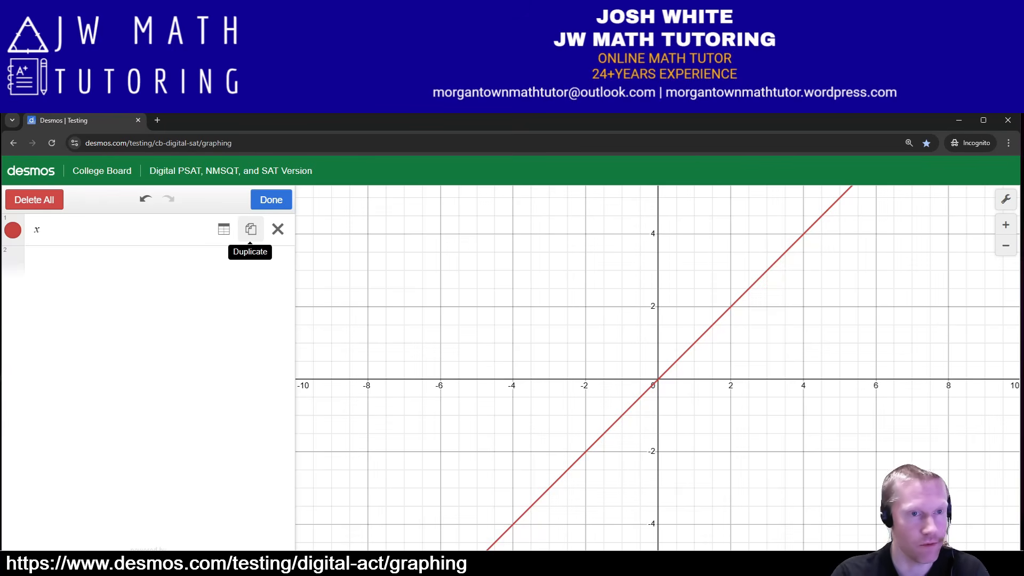
{"action": "left_click", "coordinate": [128, 229]}
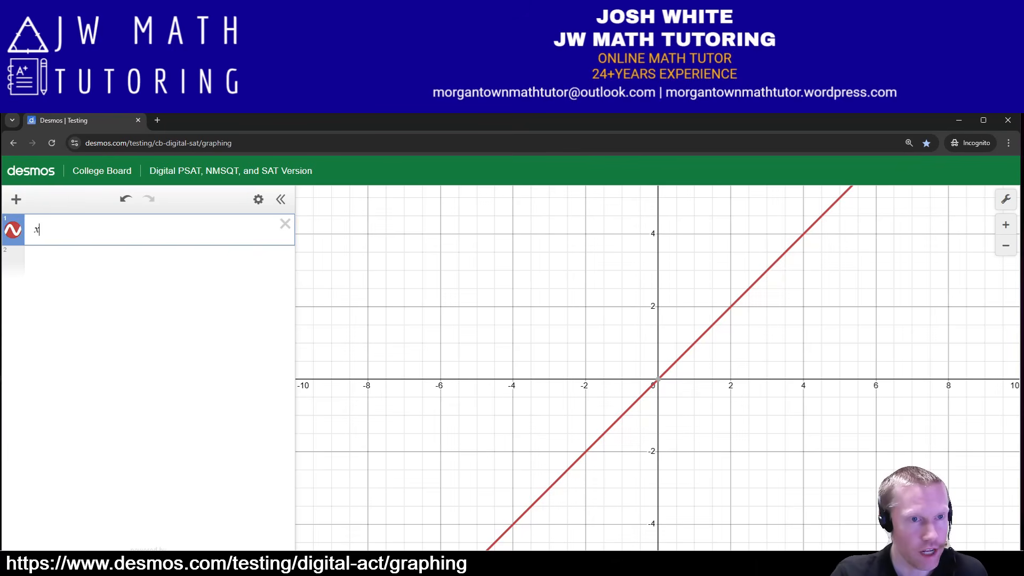
{"action": "type", "text": "^3"}
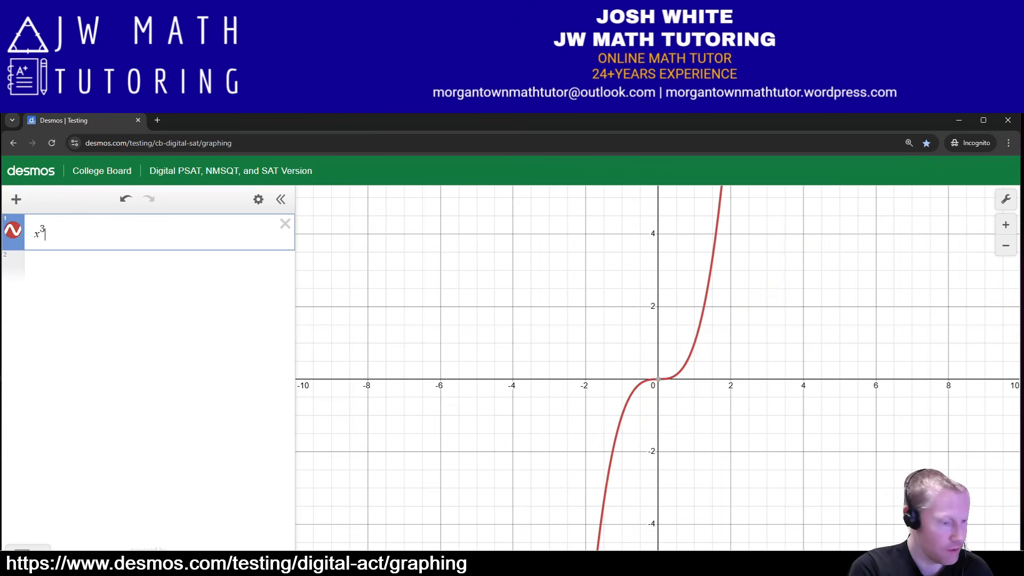
{"action": "key", "text": "Right"}
{"action": "type", "text": "+2x^2"}
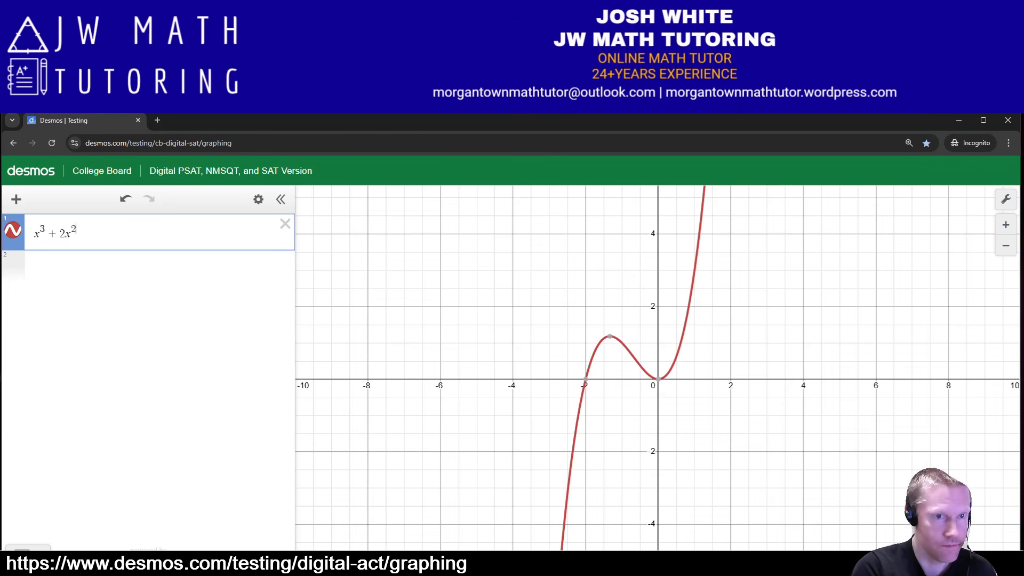
{"action": "key", "text": "Right"}
{"action": "type", "text": "+5x-1"}
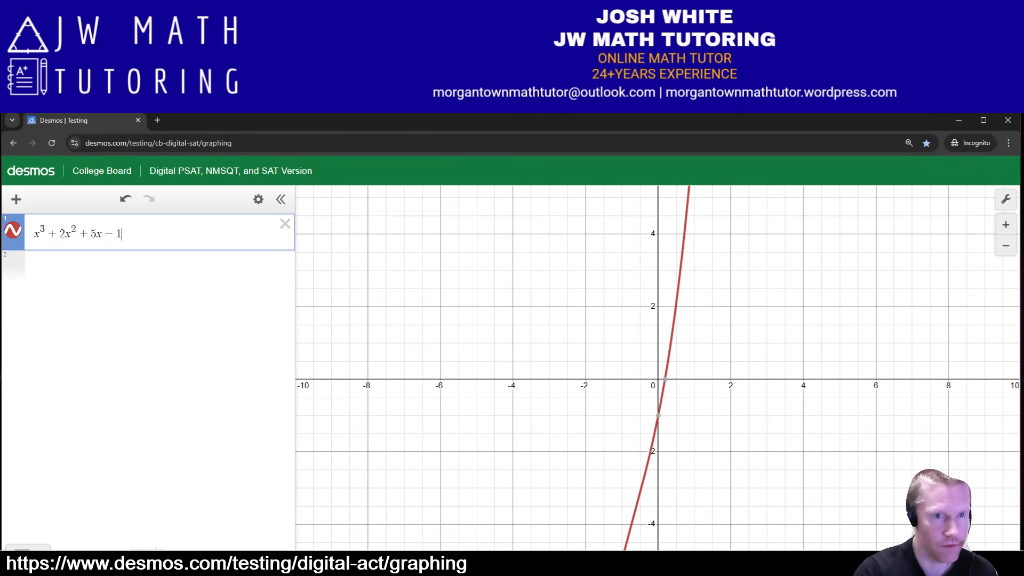
- Duplicate the cubic expression and change the copy to x^3+2x^2+5x+1
{"action": "left_click", "coordinate": [258, 199]}
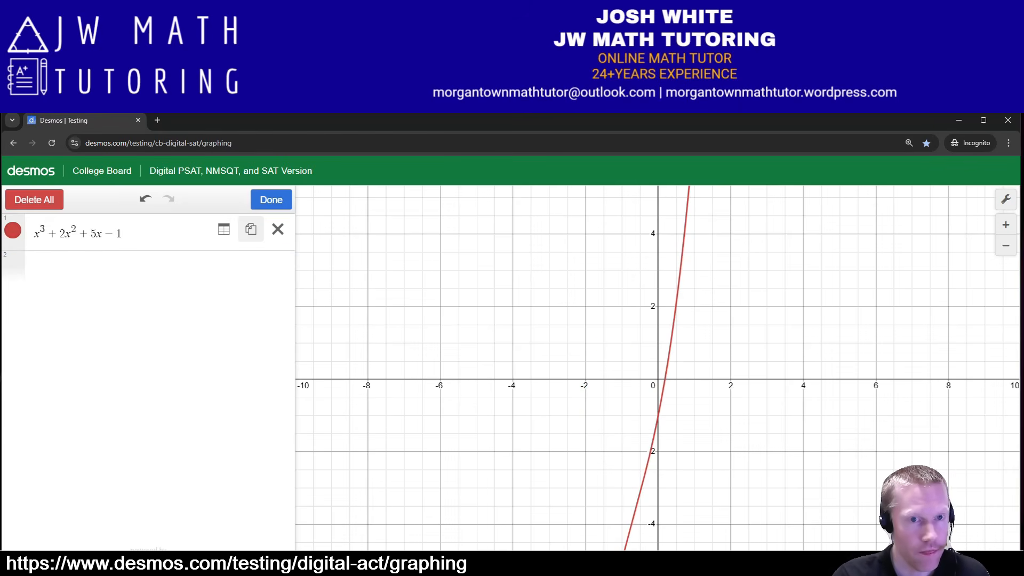
{"action": "left_click", "coordinate": [250, 228]}
{"action": "left_click", "coordinate": [270, 199]}
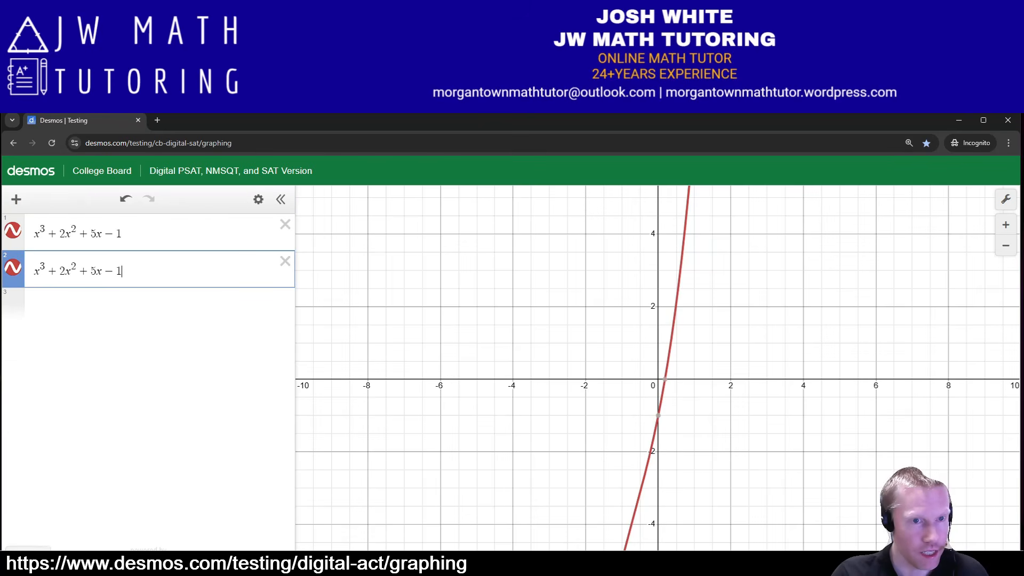
{"action": "key", "text": "BackSpace"}
{"action": "type", "text": "+"}
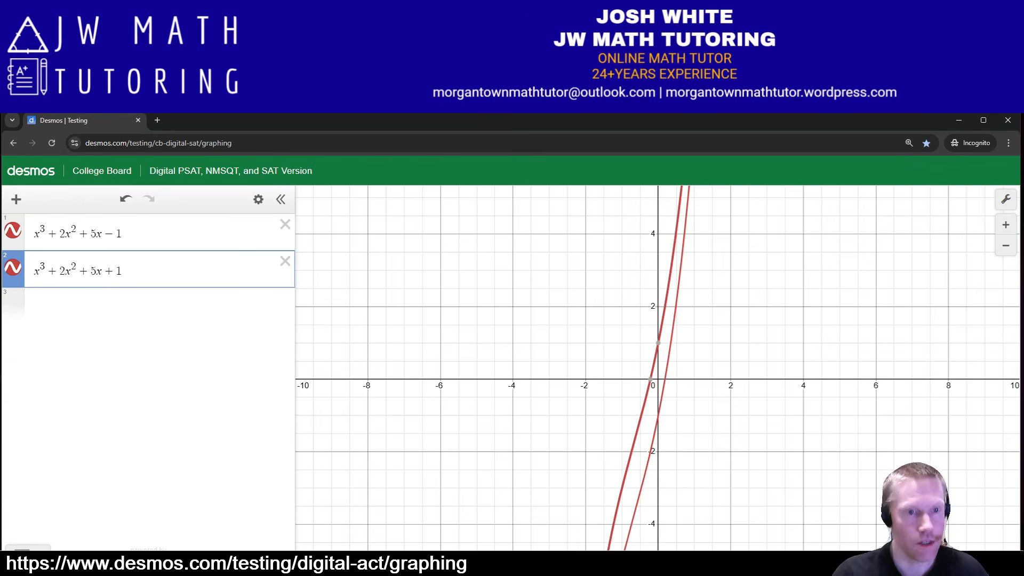
- Duplicate the second cubic and change the new copy to x^3-2x^2+5x+1
{"action": "left_click", "coordinate": [259, 199]}
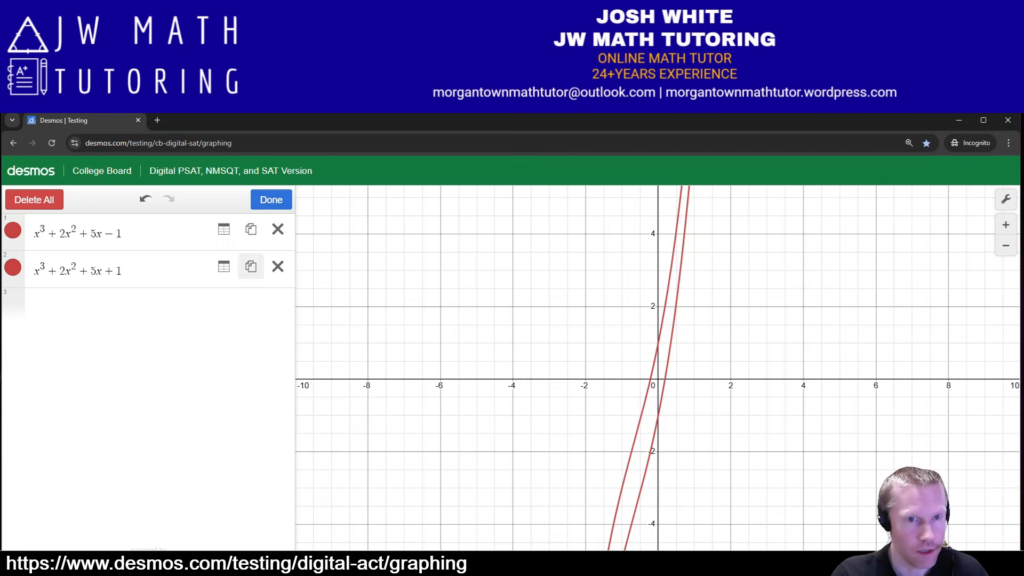
{"action": "left_click", "coordinate": [251, 266]}
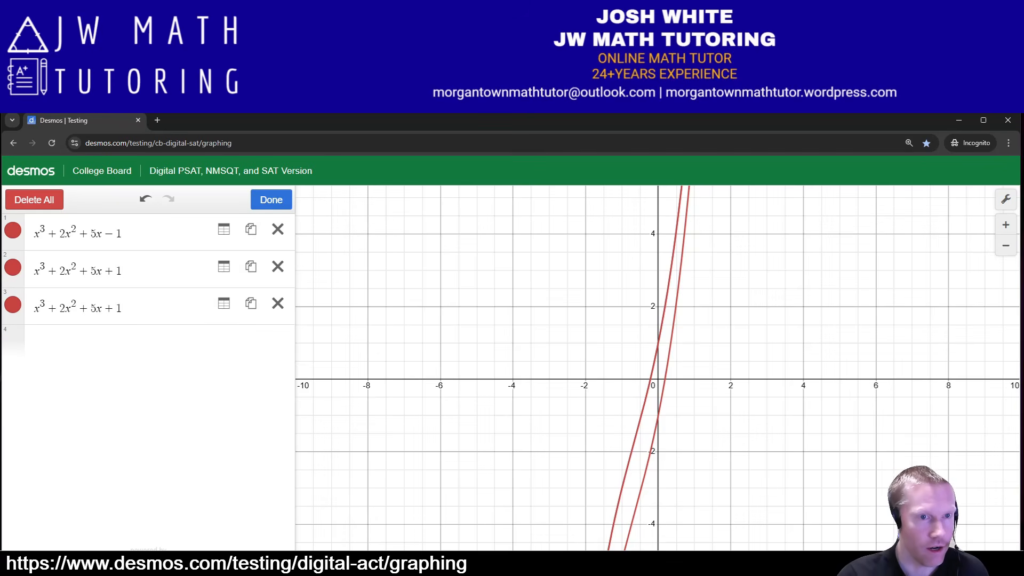
{"action": "left_click", "coordinate": [271, 200]}
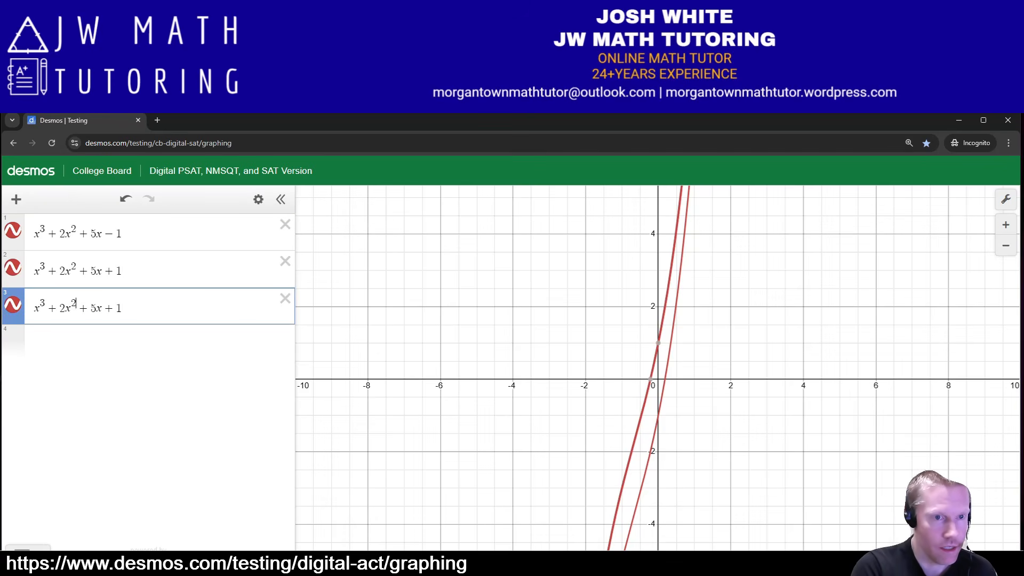
{"action": "key", "text": "BackSpace"}
{"action": "type", "text": "-"}
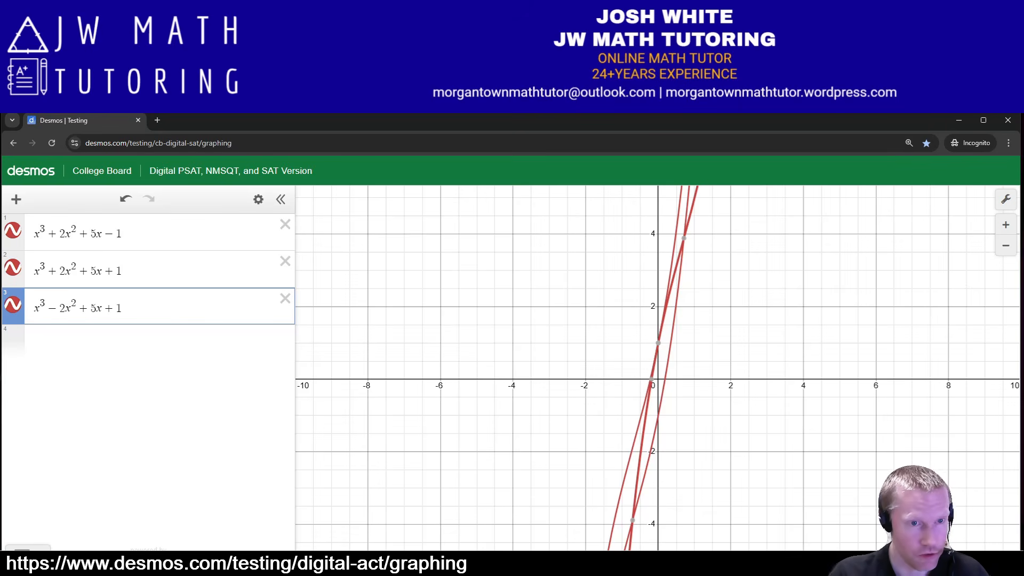
{"action": "key", "text": "ctrl+a"}
{"action": "left_click", "coordinate": [123, 308]}
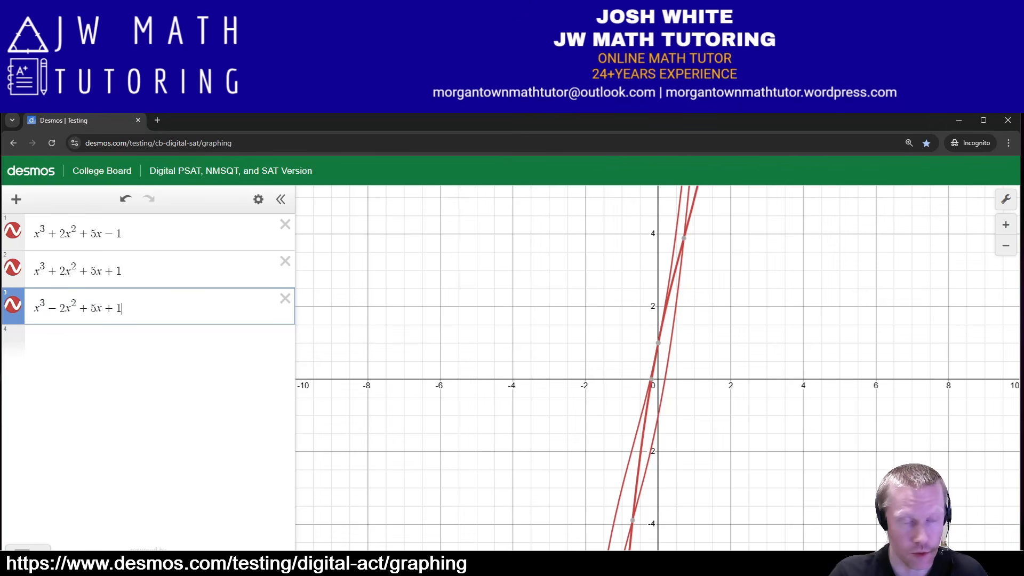
- Delete both duplicated cubics and the remaining x^3+2x^2+5x-1 expression one by one
{"action": "left_click", "coordinate": [285, 299]}
{"action": "left_click", "coordinate": [286, 261]}
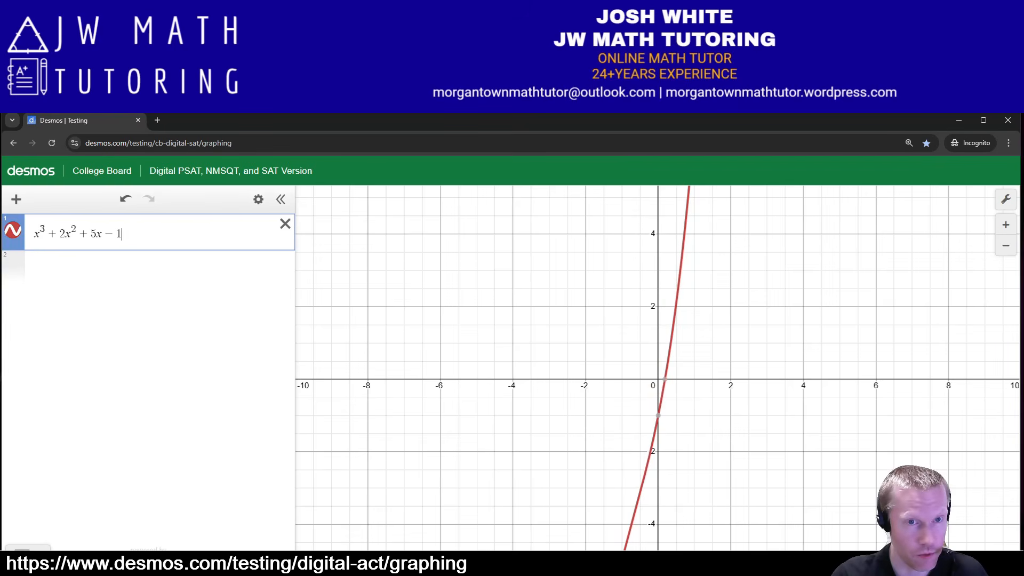
{"action": "left_click", "coordinate": [258, 199]}
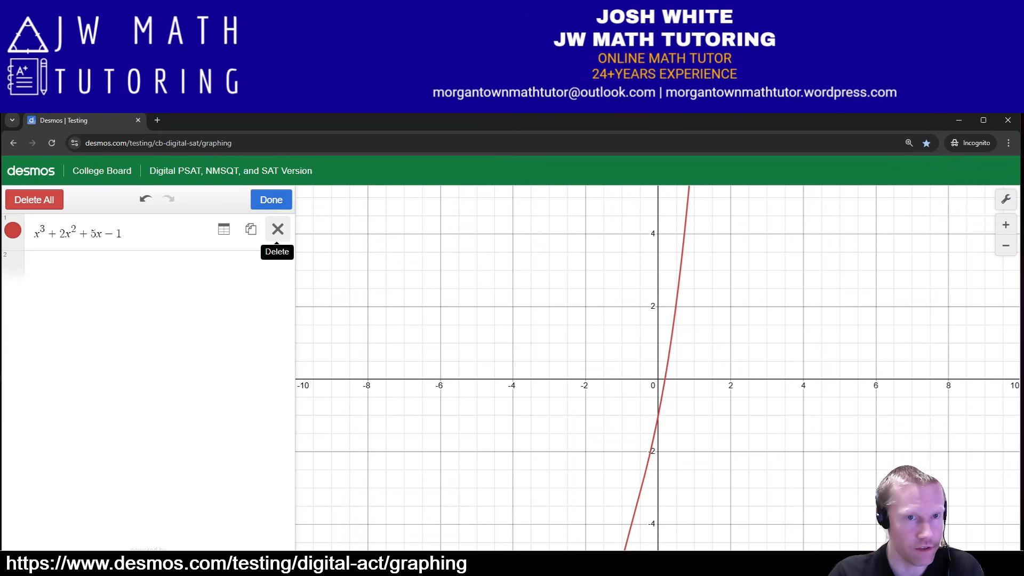
{"action": "left_click", "coordinate": [271, 200]}
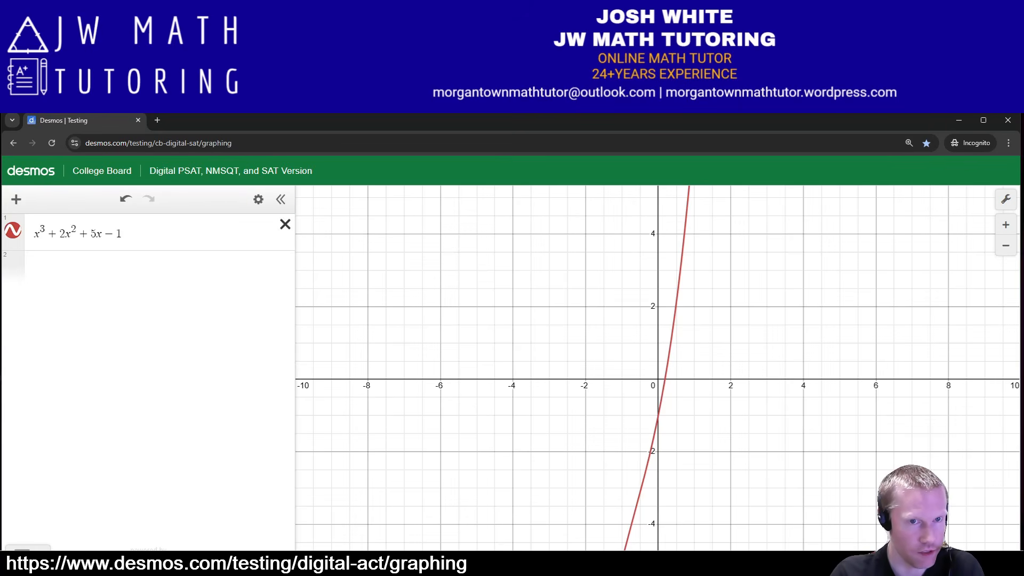
{"action": "left_click", "coordinate": [285, 224]}
- Hide the expression list and show it again twice
{"action": "left_click", "coordinate": [281, 199]}
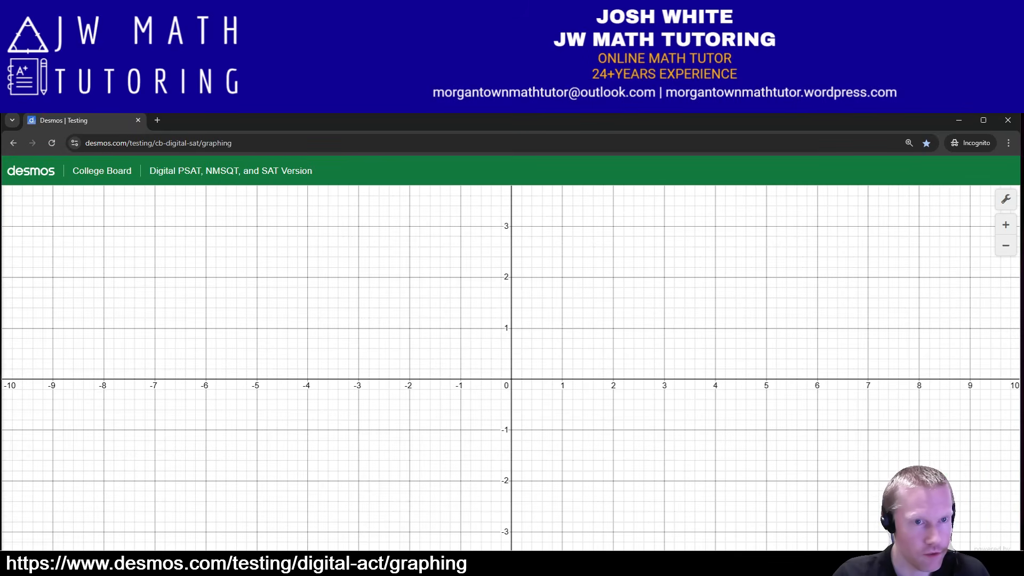
{"action": "left_click", "coordinate": [14, 199]}
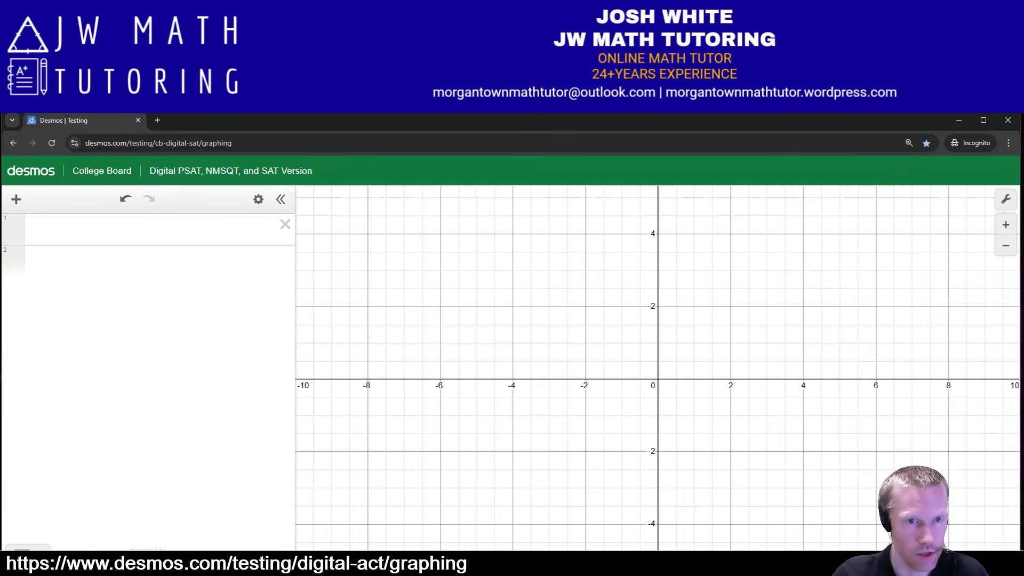
{"action": "left_click", "coordinate": [280, 200]}
{"action": "left_click", "coordinate": [14, 199]}
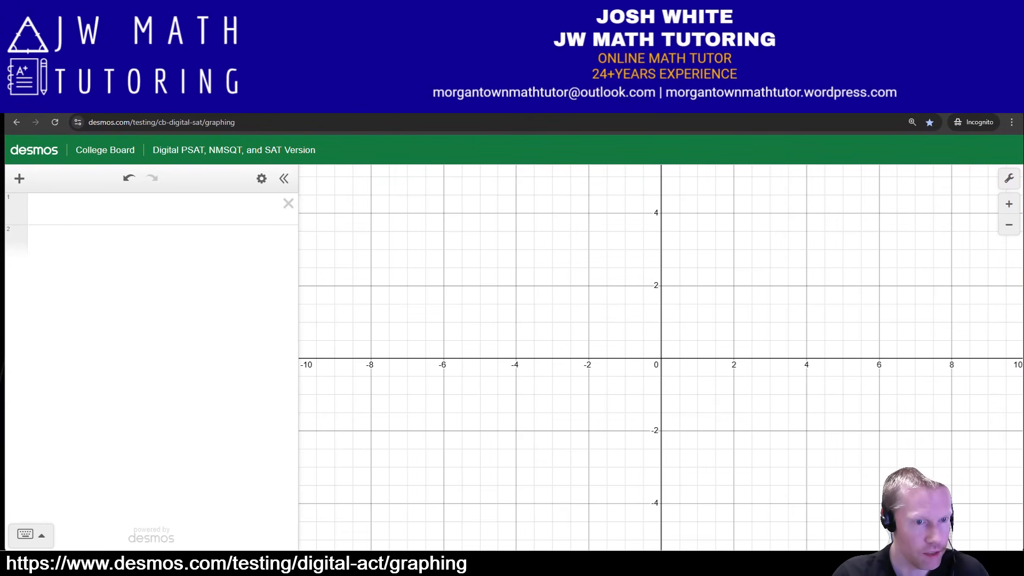
- Show the on-screen math keypad, enter the power a^b in the first expression line, and clear it
{"action": "left_click", "coordinate": [31, 535]}
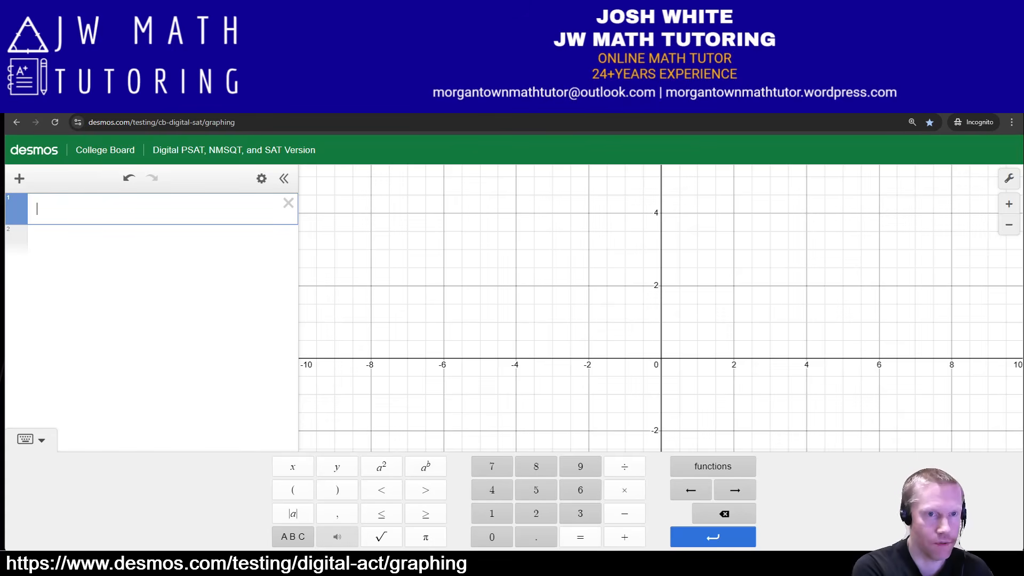
{"action": "type", "text": "^"}
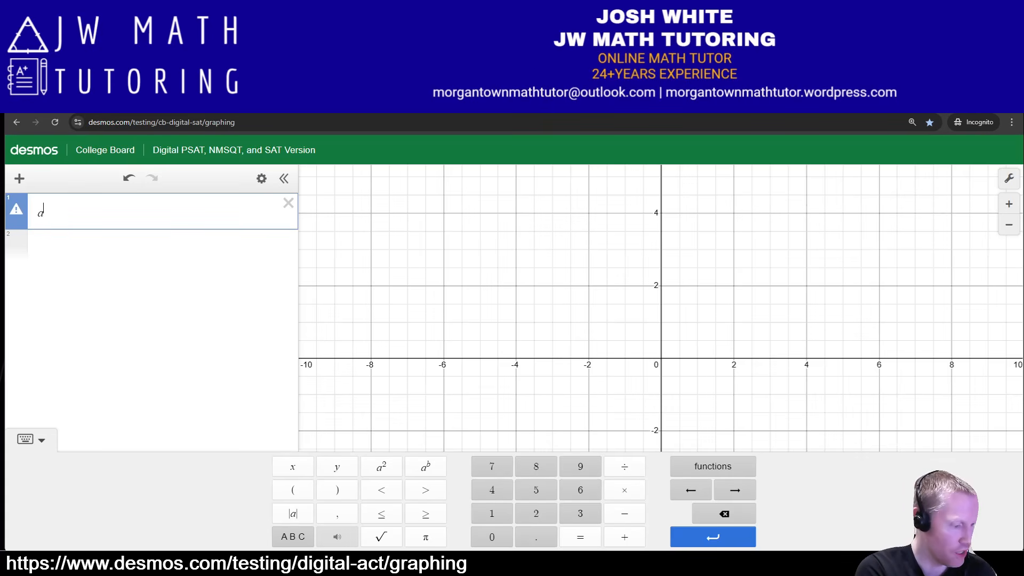
{"action": "type", "text": "b"}
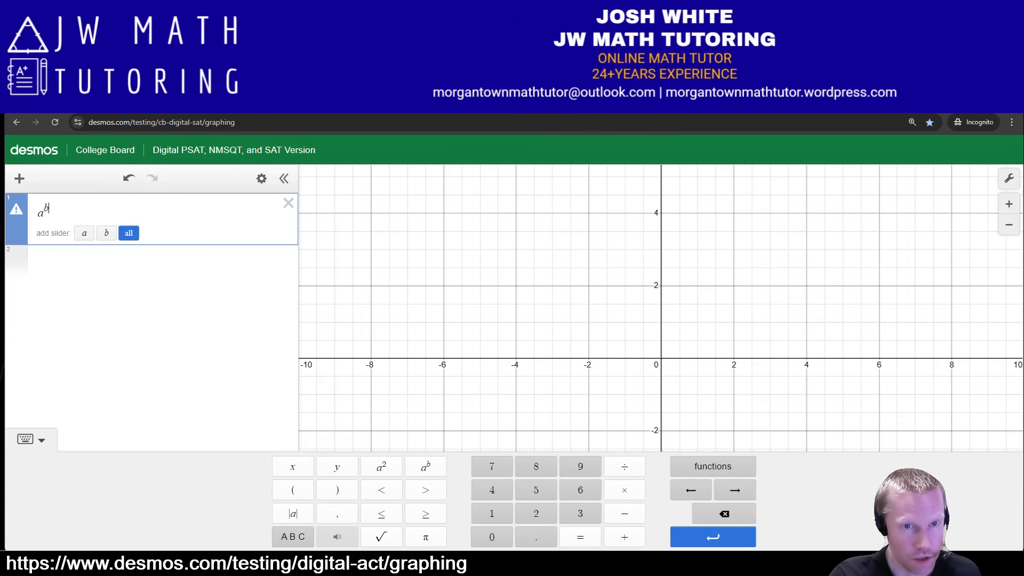
{"action": "left_click", "coordinate": [288, 204]}
- Enter x ≥ in the first expression line as an inequality sign example and clear the line
{"action": "type", "text": "x>"}
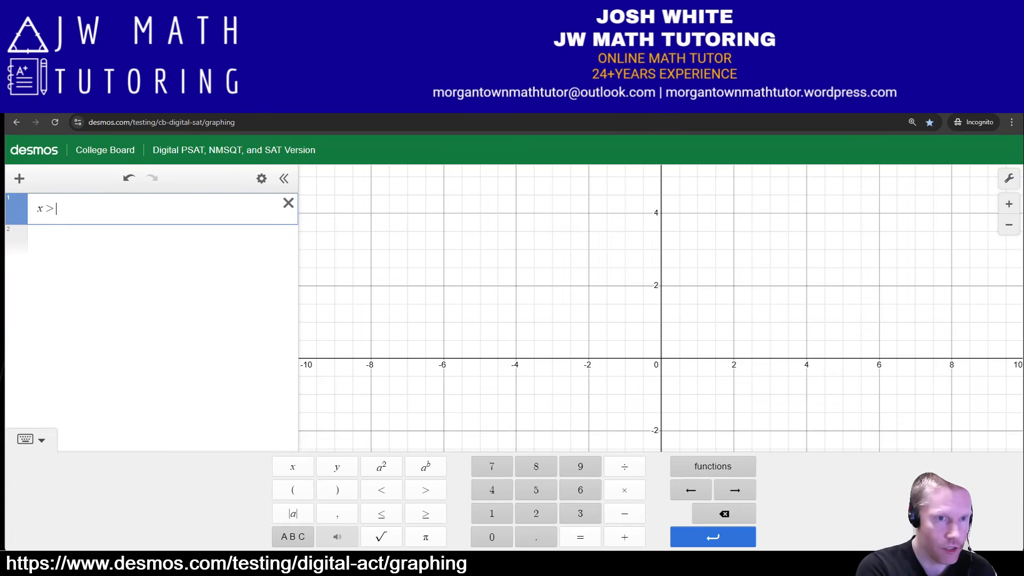
{"action": "type", "text": "="}
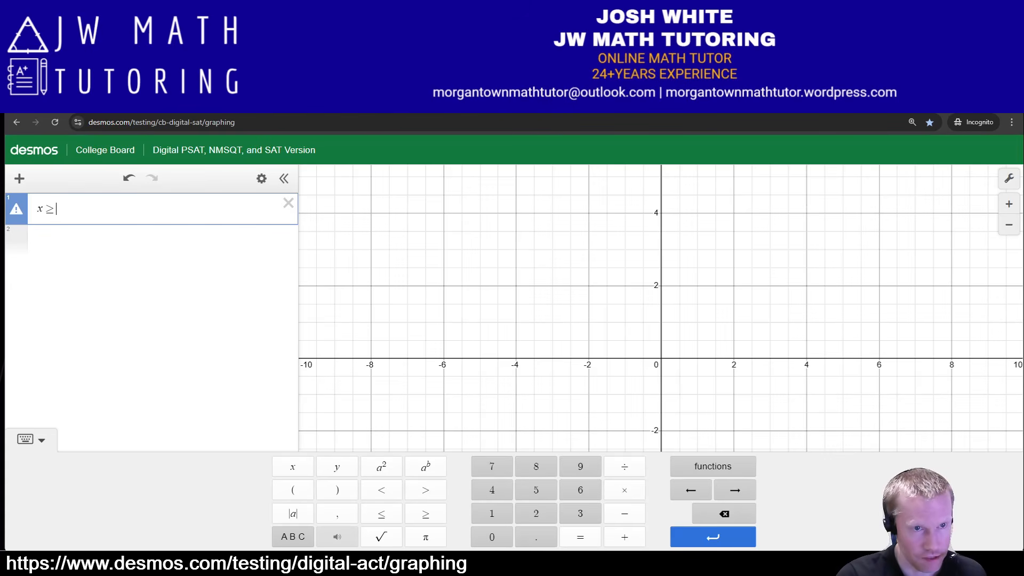
{"action": "key", "text": "ctrl+a"}
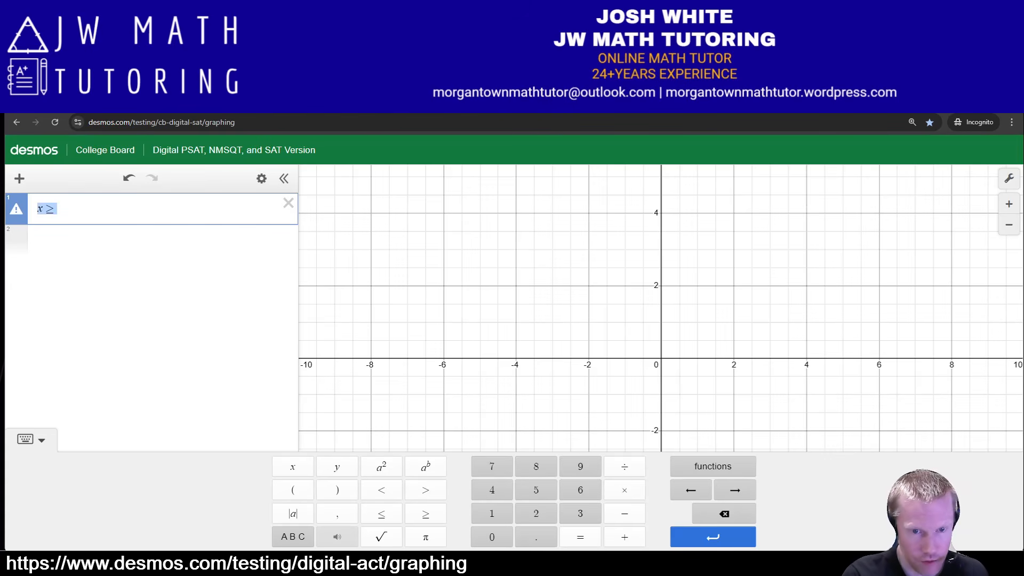
{"action": "key", "text": "BackSpace"}
- Enter the square root symbol and the constant π in turn in the first expression line, clearing the line after each
{"action": "type", "text": "sqrt"}
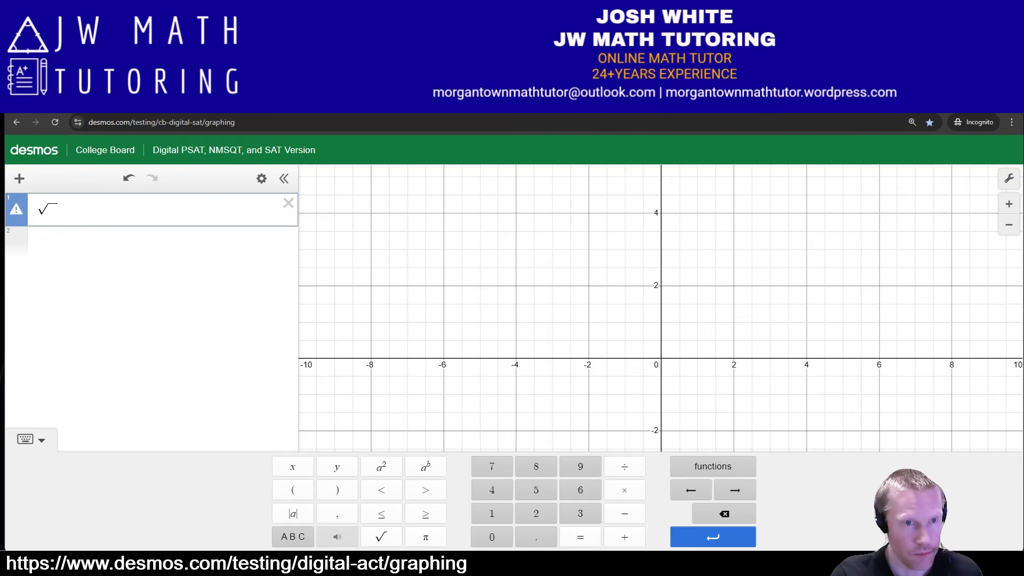
{"action": "key", "text": "ctrl+a"}
{"action": "key", "text": "BackSpace"}
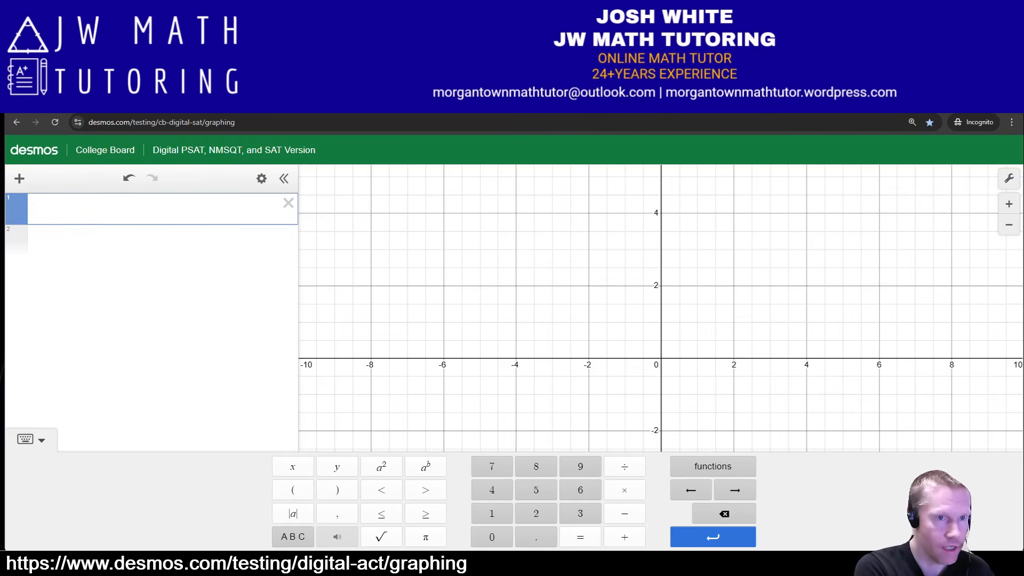
{"action": "type", "text": "pi"}
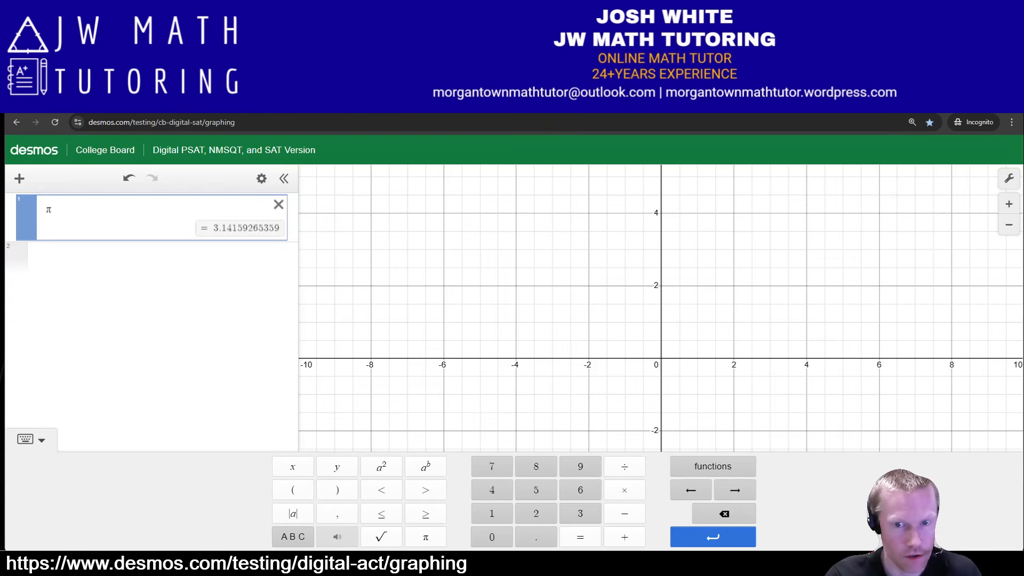
{"action": "key", "text": "BackSpace"}
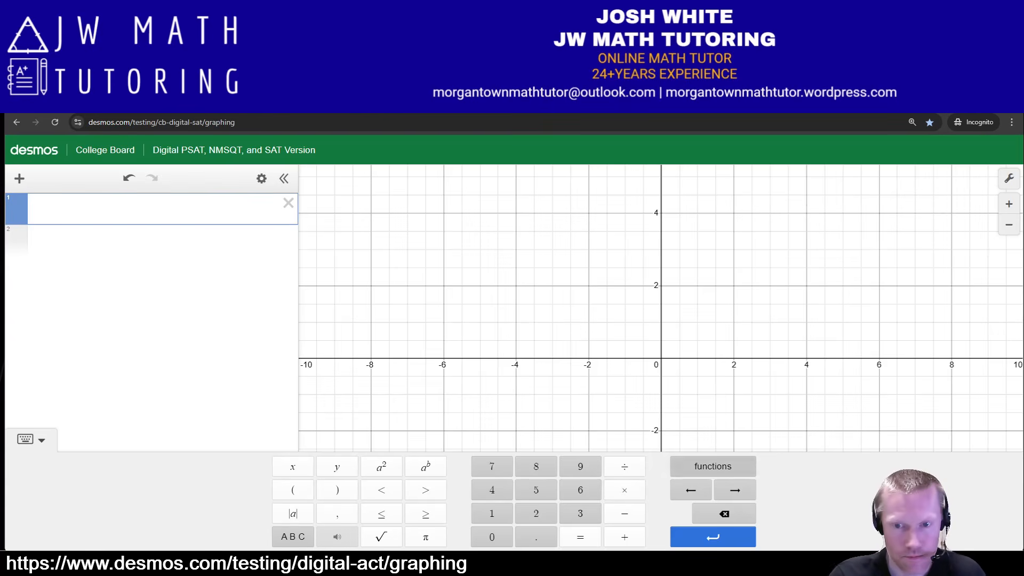
- Evaluate sin 60 in the first expression line and set the angle mode to degrees
{"action": "left_click", "coordinate": [712, 467]}
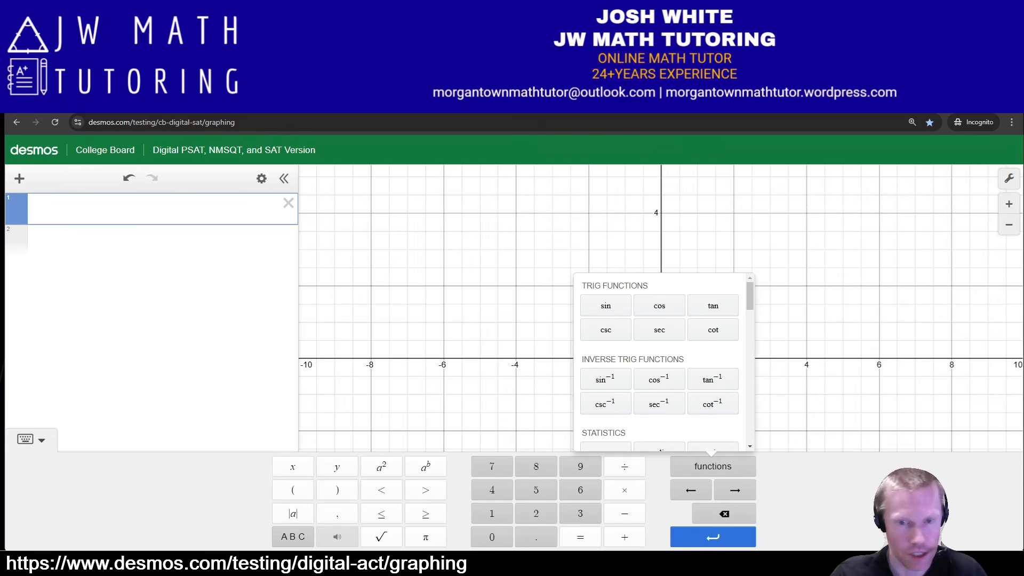
{"action": "type", "text": "sin60"}
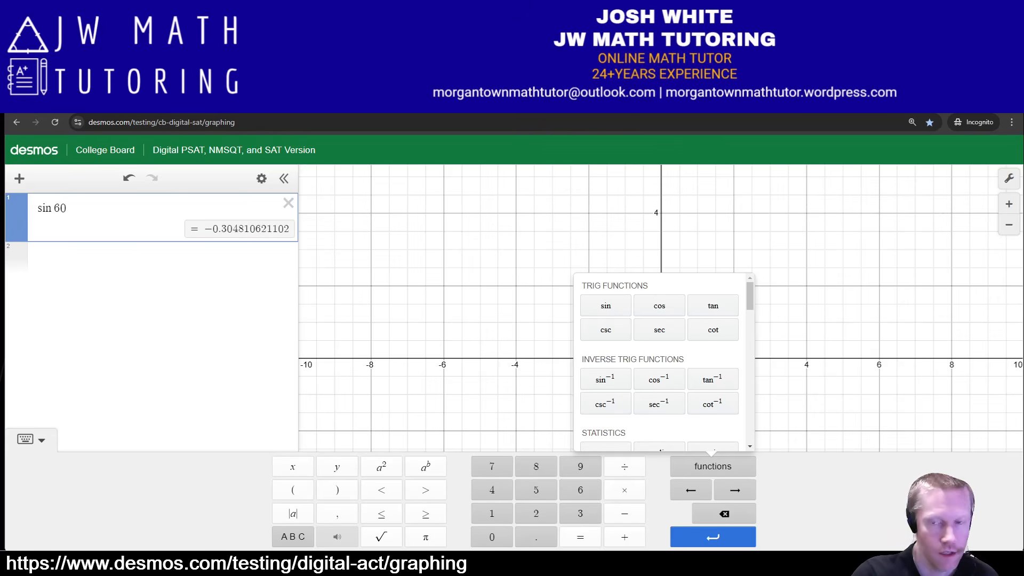
{"action": "left_click", "coordinate": [1009, 178]}
{"action": "left_click", "coordinate": [946, 424]}
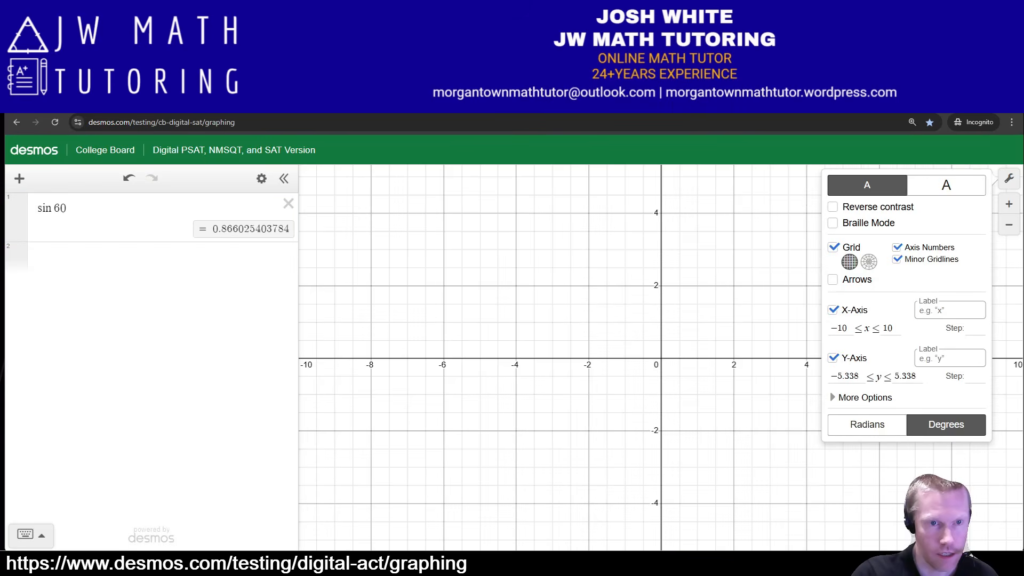
- Evaluate the inverse sine sin^-1(1/2) in the second expression line
{"action": "left_click", "coordinate": [160, 257]}
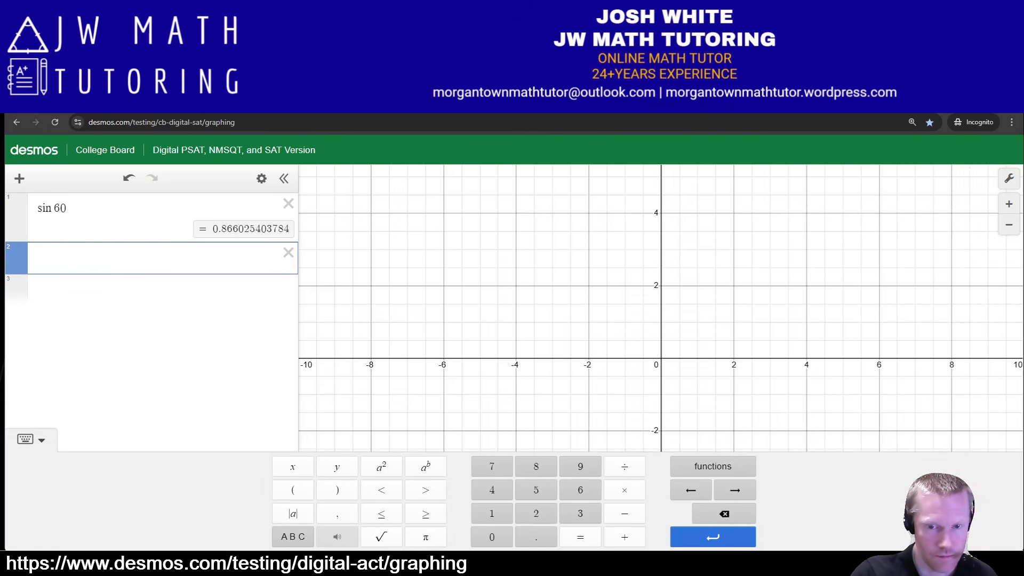
{"action": "type", "text": "sin^-1"}
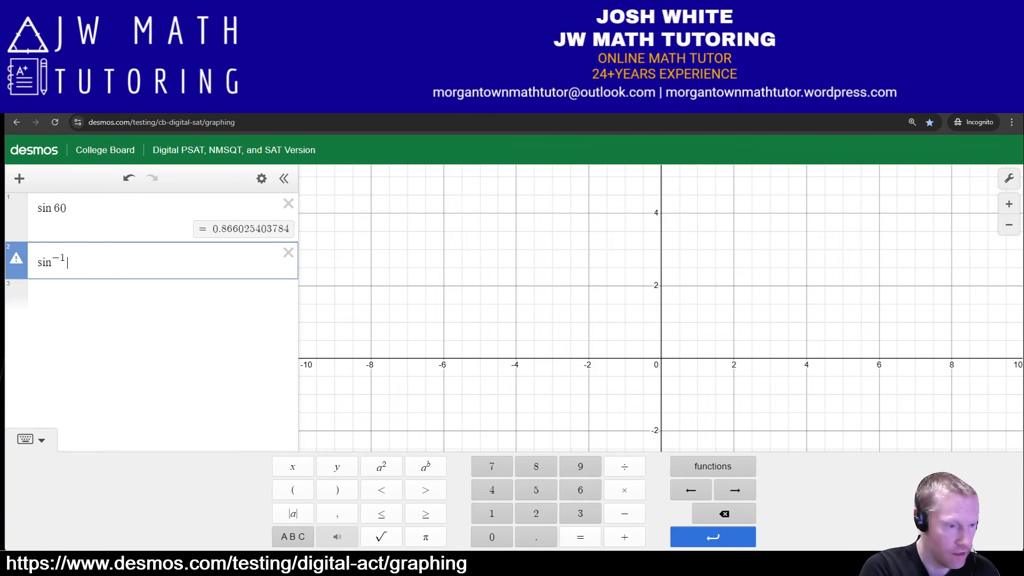
{"action": "type", "text": "("}
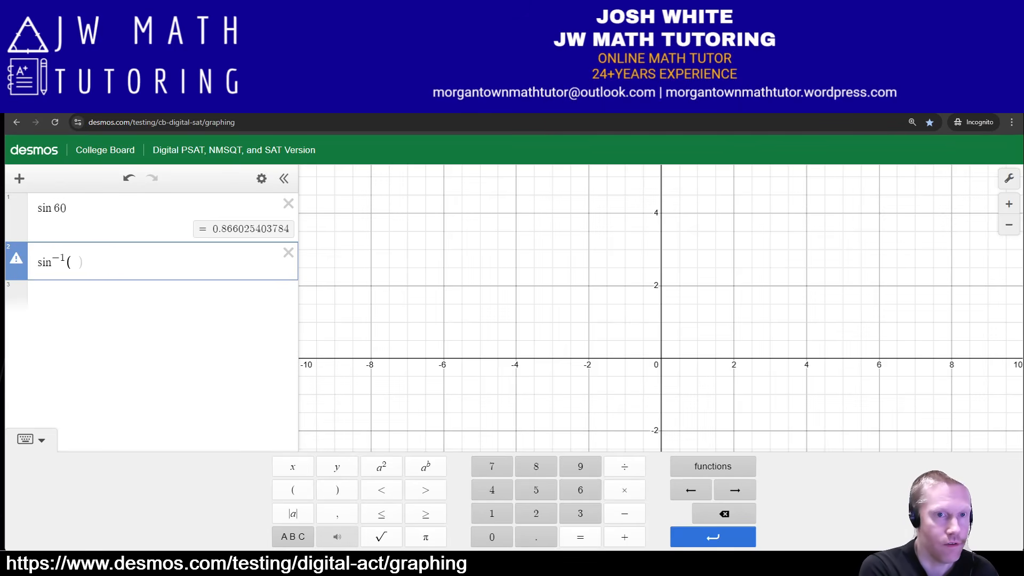
{"action": "type", "text": "1/2"}
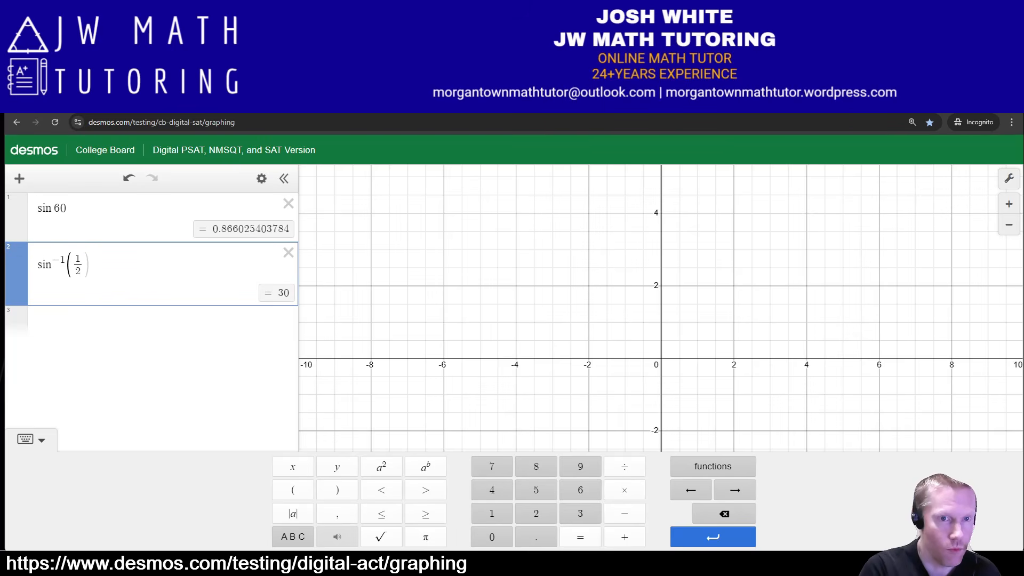
{"action": "type", "text": ")"}
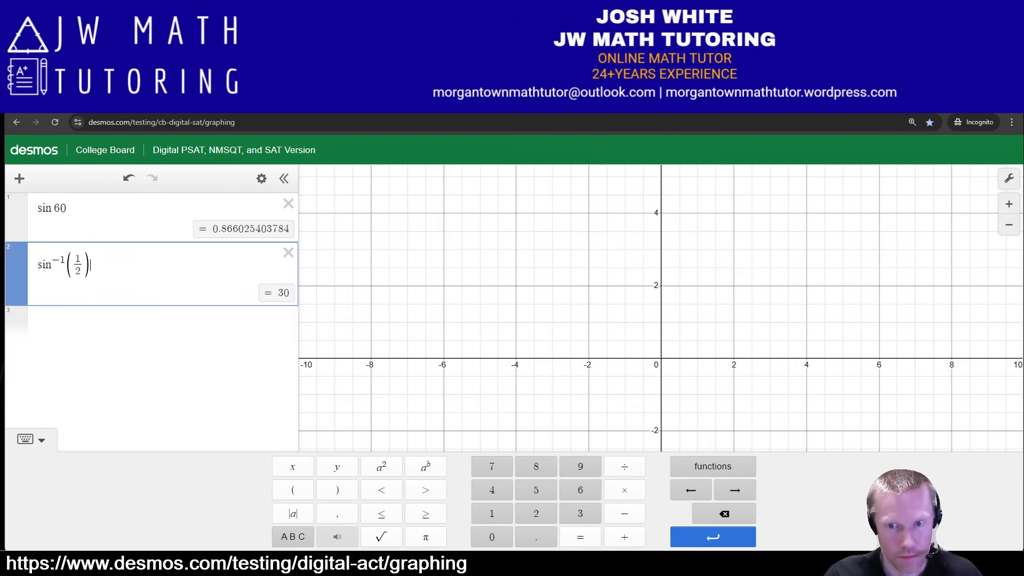
- Examine the list of available functions, from the trig functions through statistics to the list operations
{"action": "left_click", "coordinate": [713, 466]}
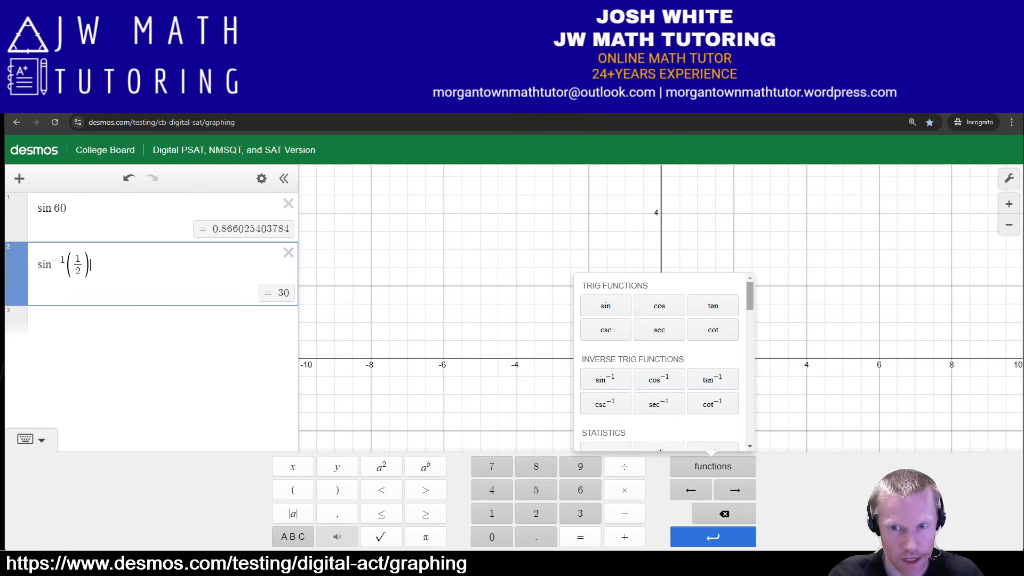
{"action": "scroll", "coordinate": [664, 361], "scroll_direction": "down", "scroll_amount": 3}
{"action": "scroll", "coordinate": [664, 362], "scroll_direction": "down", "scroll_amount": 1}
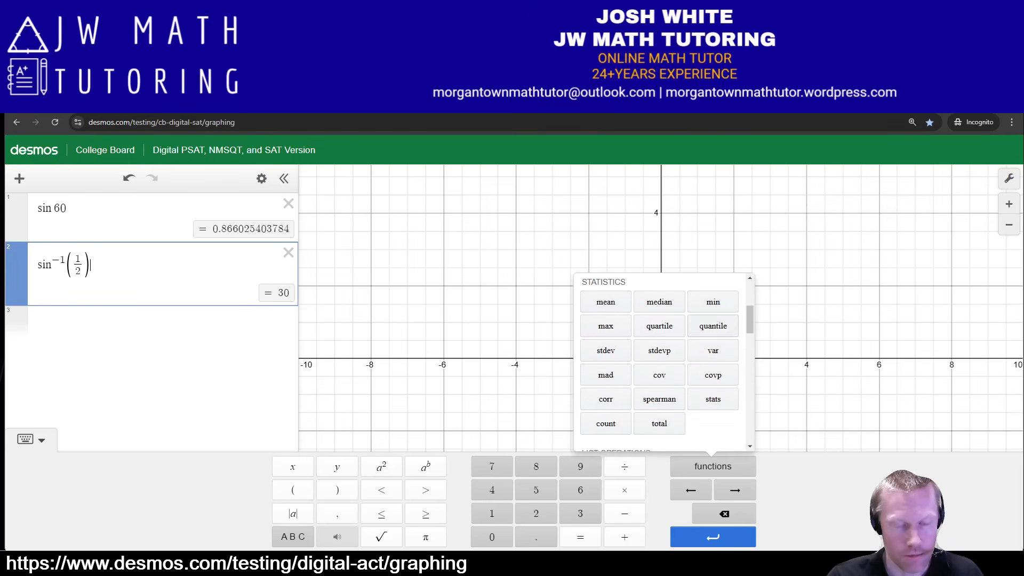
{"action": "scroll", "coordinate": [664, 362], "scroll_direction": "down", "scroll_amount": 1}
{"action": "scroll", "coordinate": [664, 362], "scroll_direction": "down", "scroll_amount": 6}
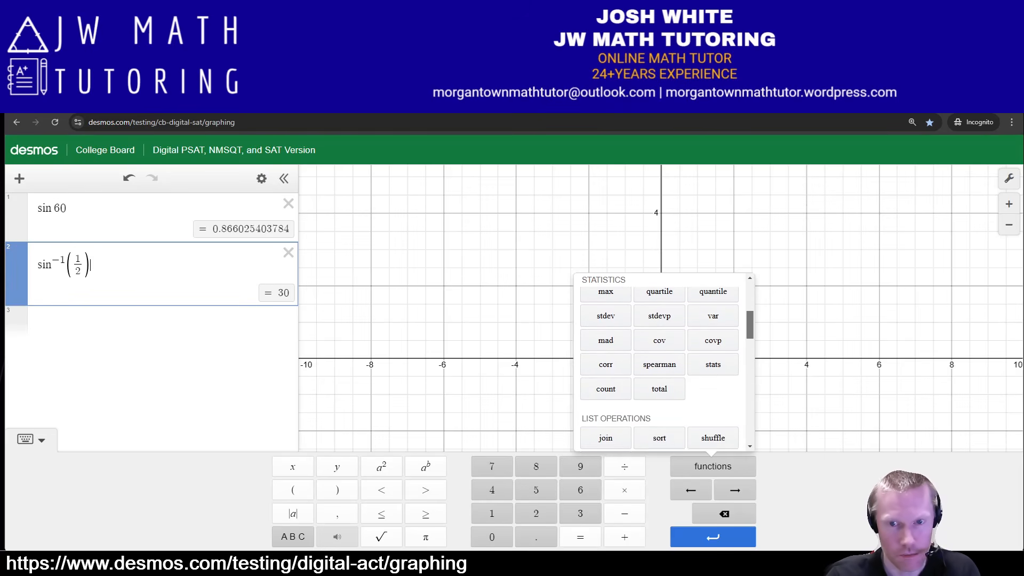
{"action": "scroll", "coordinate": [664, 362], "scroll_direction": "down", "scroll_amount": 2}
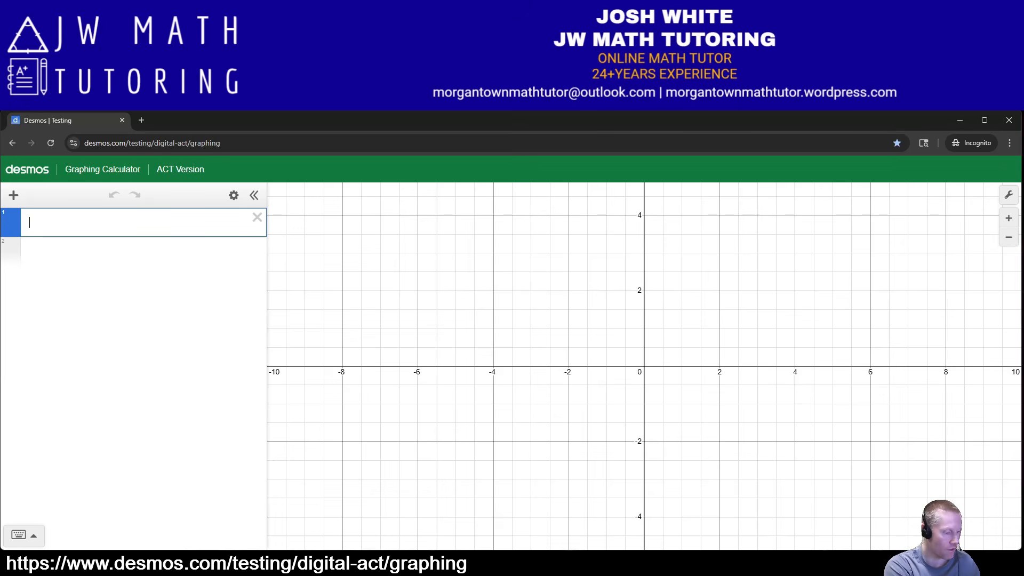
- In the ACT version, graph the fraction (x^2+2x)/(x-4), inserting the empty fraction before its numerator and denominator
{"action": "type", "text": "/"}
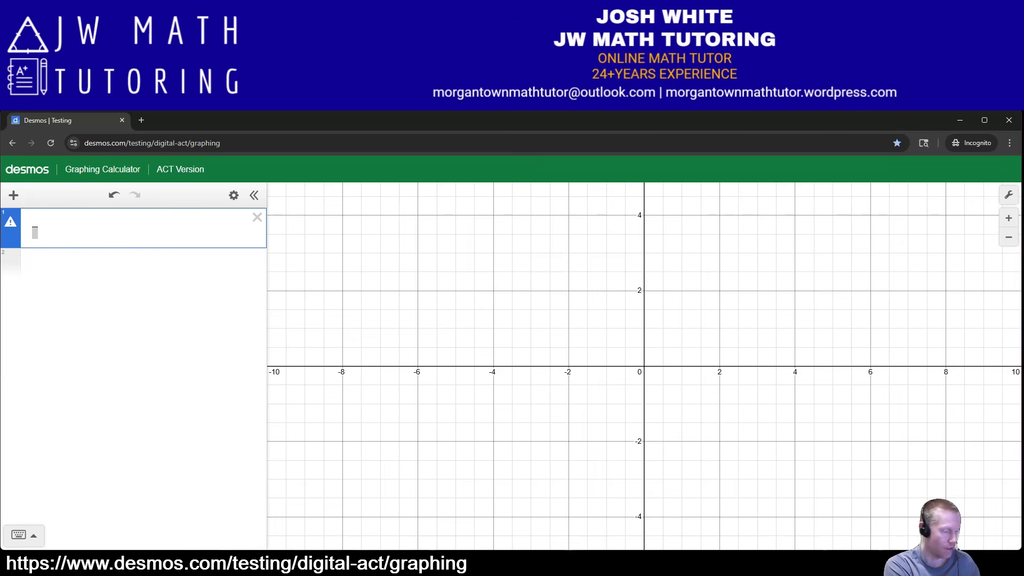
{"action": "type", "text": "x"}
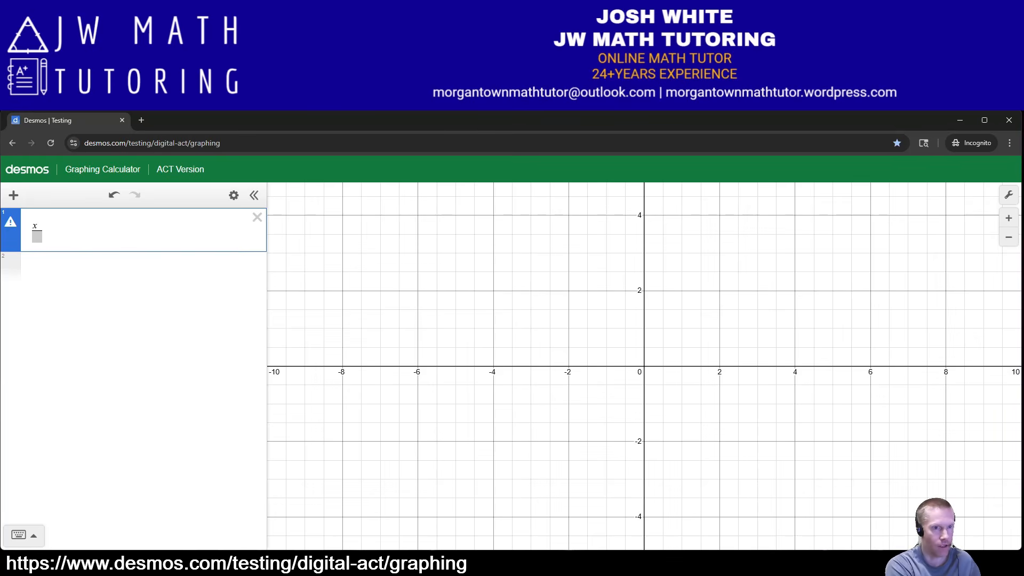
{"action": "type", "text": "^6+2x"}
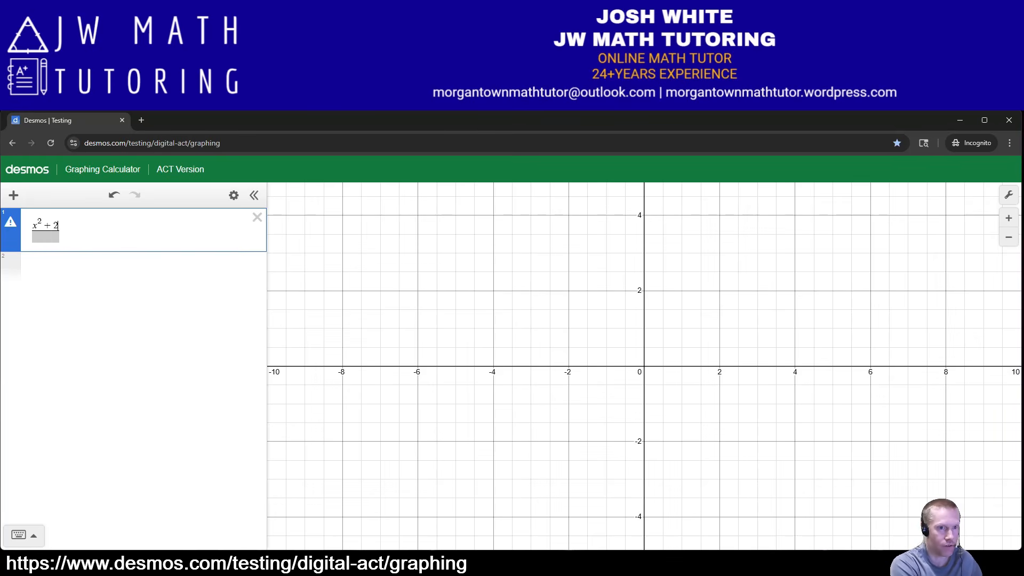
{"action": "key", "text": "Down"}
{"action": "type", "text": "x-4"}
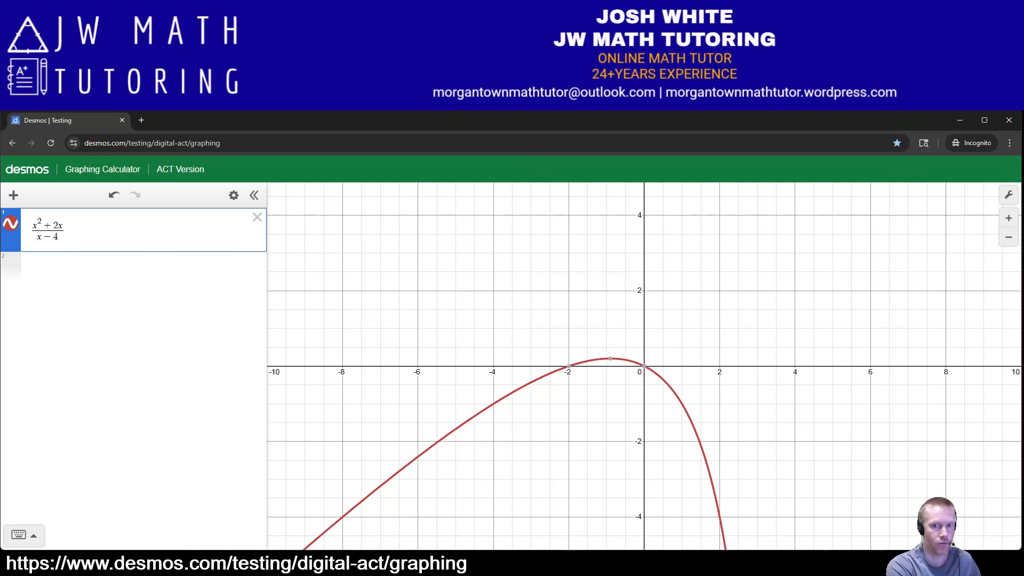
- Replace the fraction in the first expression line with x^2+2x
{"action": "key", "text": "BackSpace"}
{"action": "key", "text": "BackSpace"}
{"action": "key", "text": "BackSpace"}
{"action": "key", "text": "BackSpace"}
{"action": "key", "text": "BackSpace"}
{"action": "key", "text": "BackSpace"}
{"action": "key", "text": "BackSpace"}
{"action": "key", "text": "BackSpace"}
{"action": "key", "text": "BackSpace"}
{"action": "key", "text": "BackSpace"}
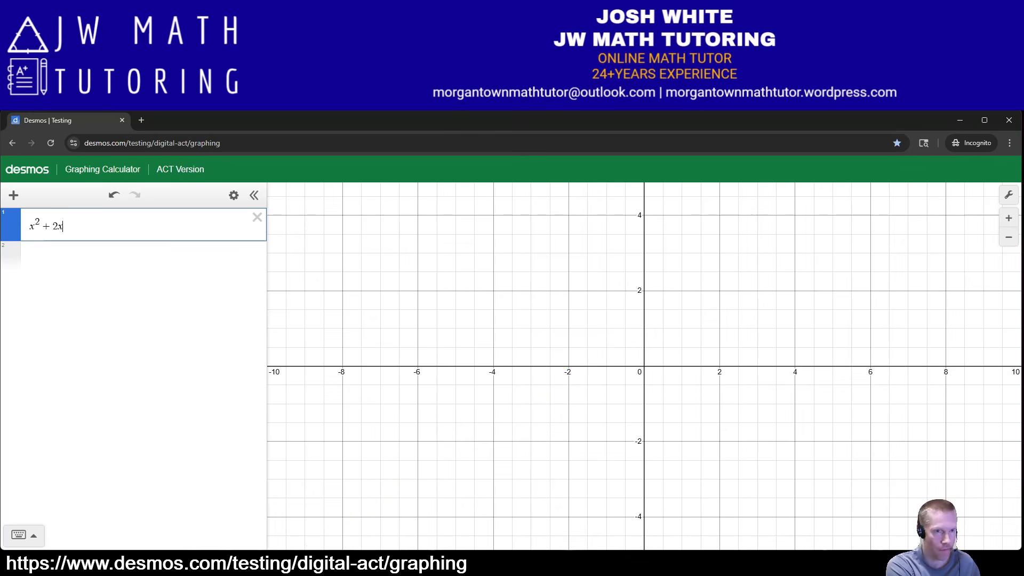
{"action": "type", "text": "x^2+2x"}
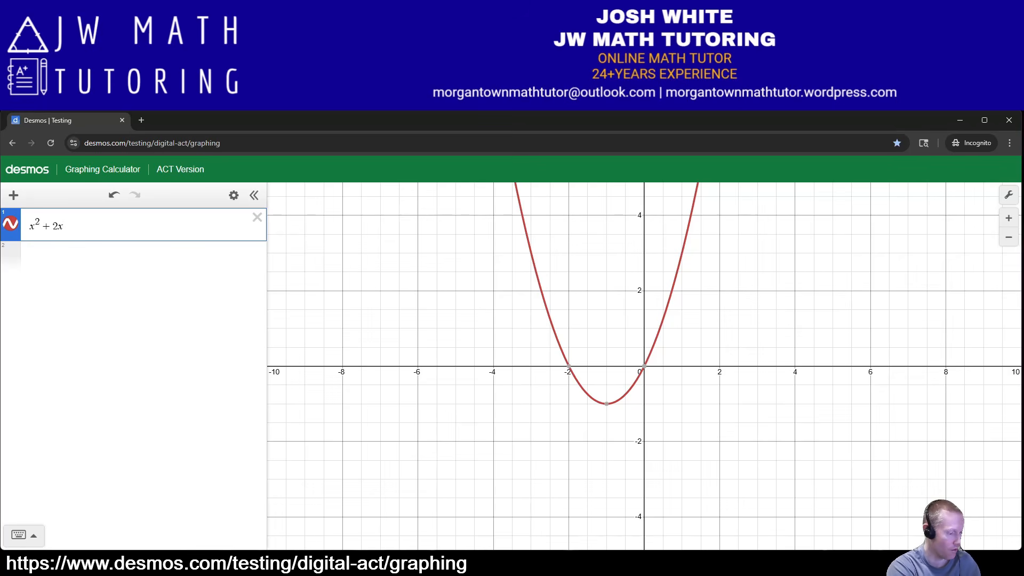
- Enclose x^2+2x in parentheses and divide the whole expression by x-4
{"action": "type", "text": "/"}
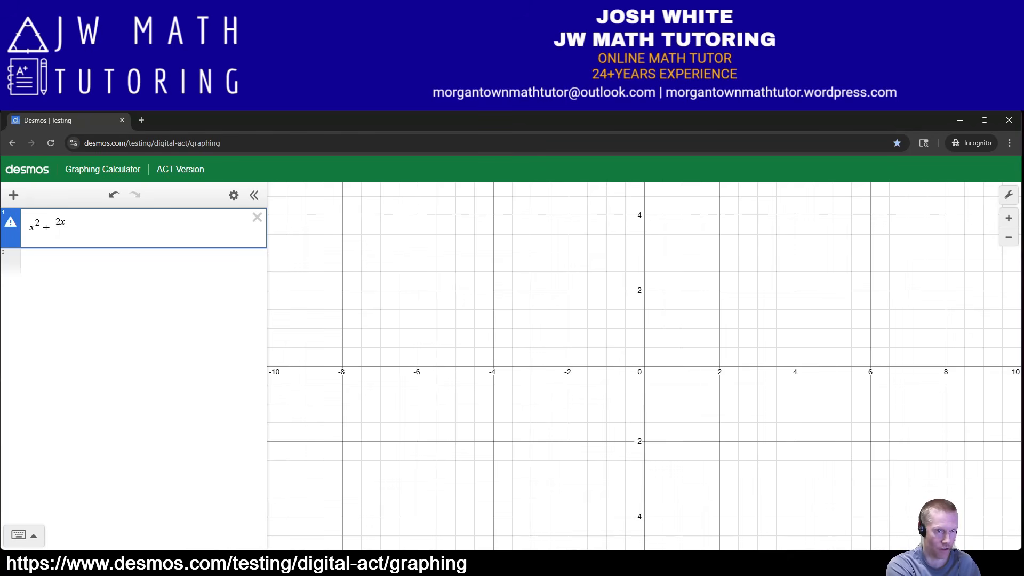
{"action": "key", "text": "BackSpace"}
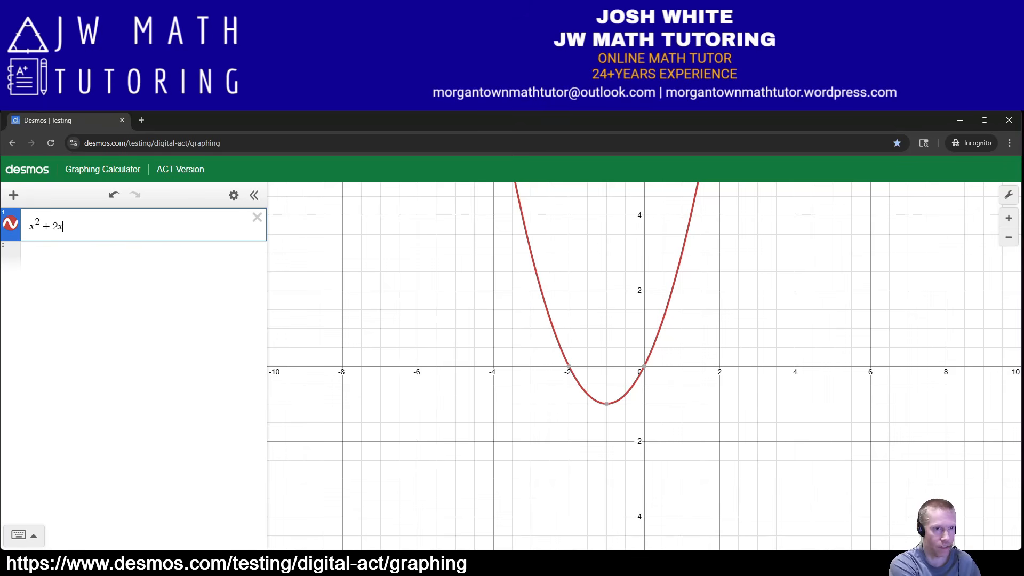
{"action": "type", "text": ")"}
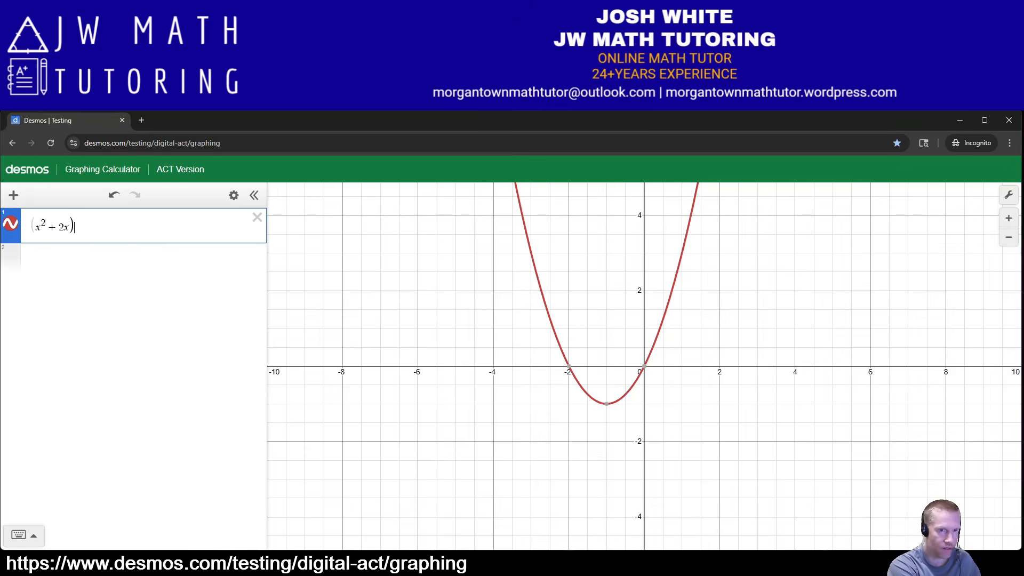
{"action": "type", "text": "/x-4"}
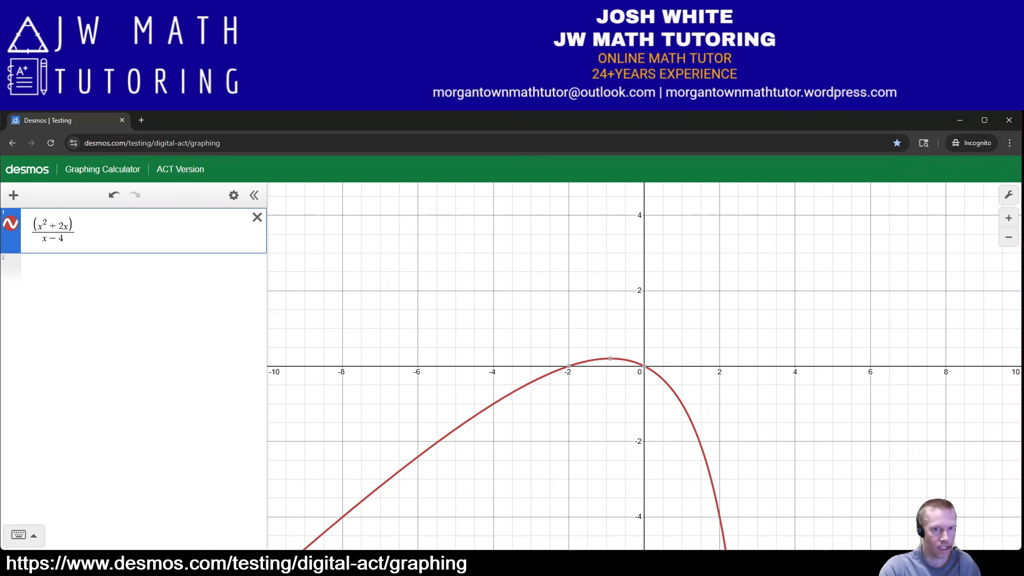
- Replace the first expression with the fraction (2x+3y)/(4x-y), inserting the empty fraction before its numerator and denominator
{"action": "key", "text": "ctrl+a"}
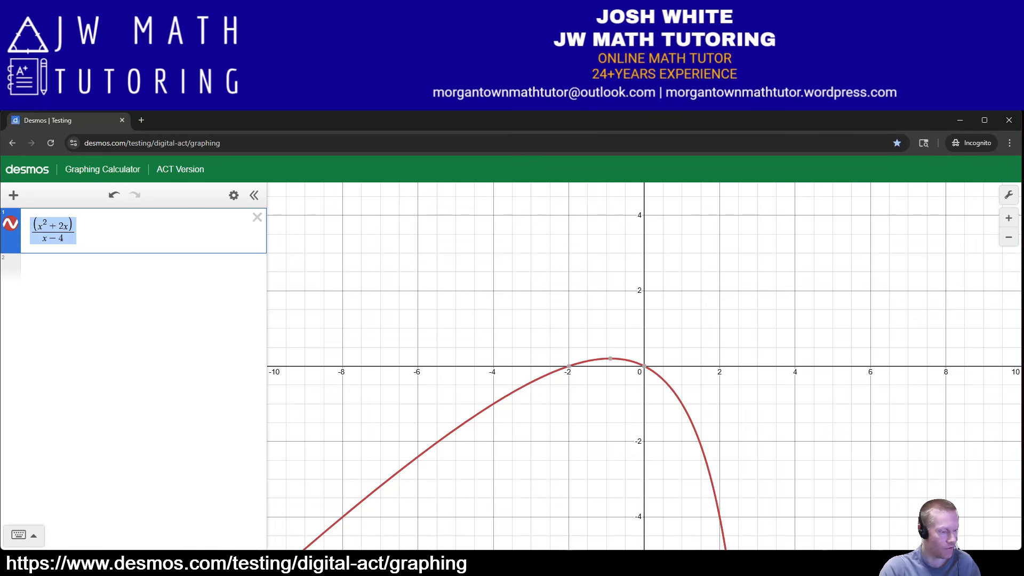
{"action": "key", "text": "BackSpace"}
{"action": "type", "text": "/"}
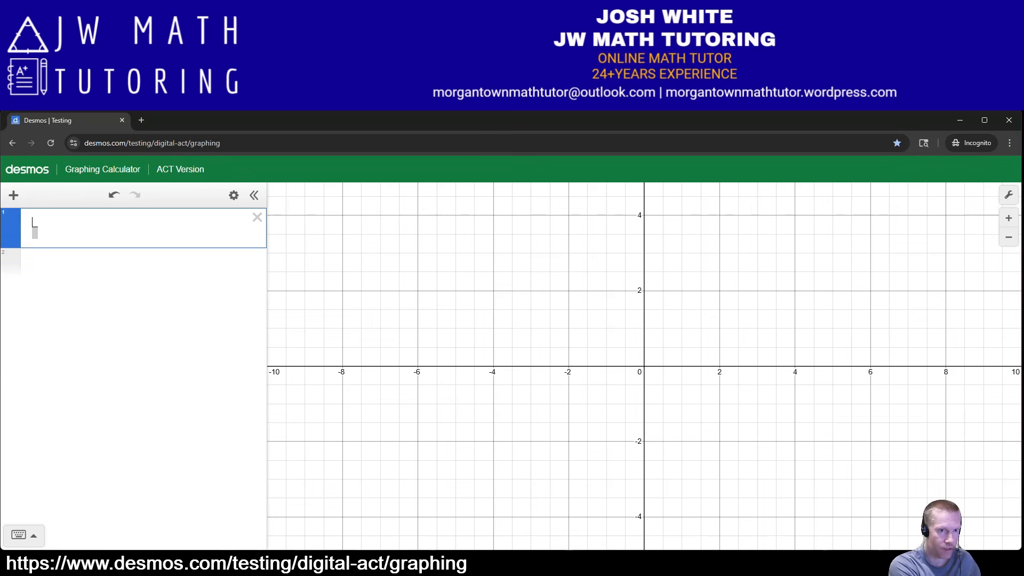
{"action": "type", "text": "2x"}
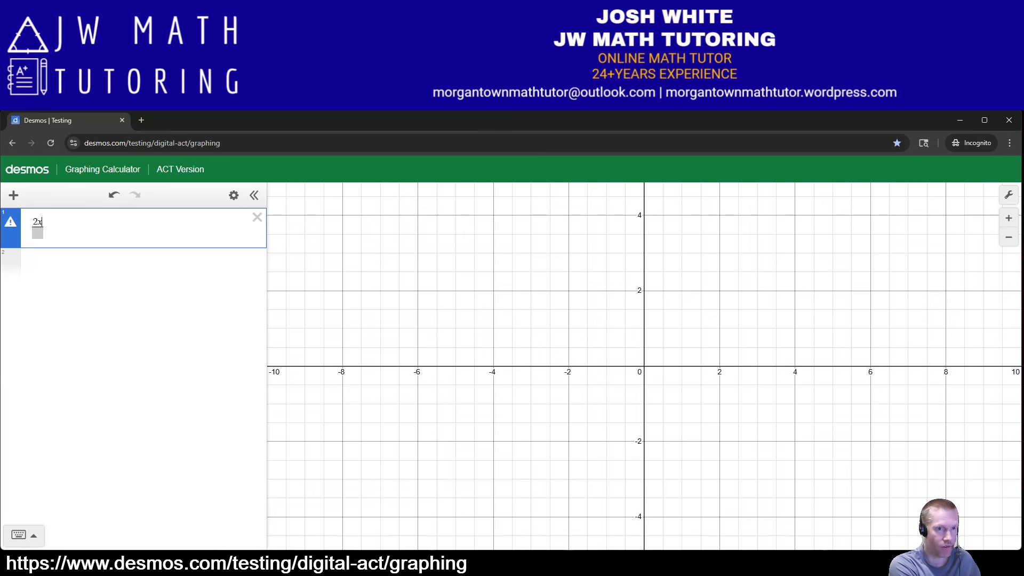
{"action": "type", "text": "+3y"}
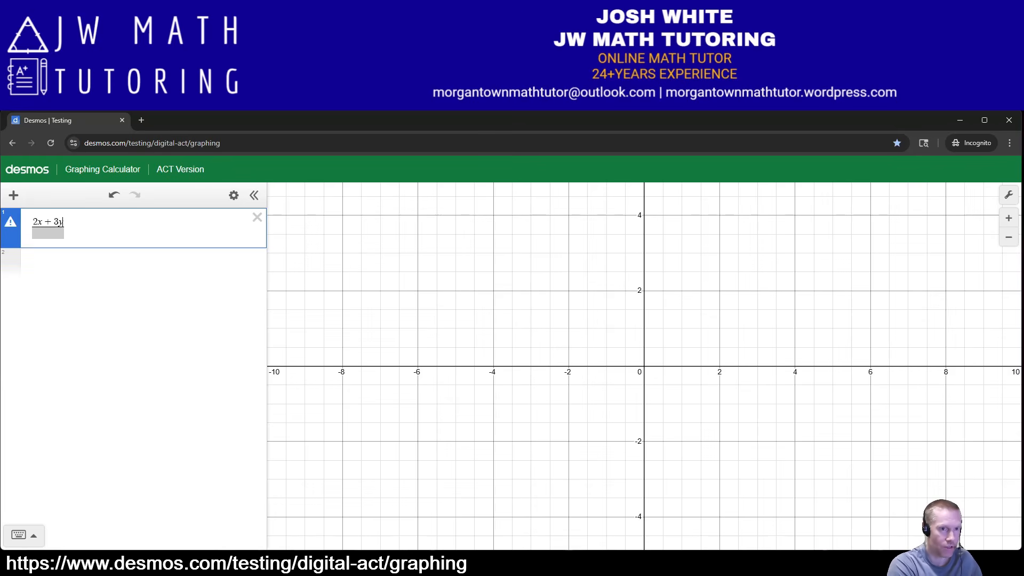
{"action": "key", "text": "Down"}
{"action": "type", "text": "4x-y"}
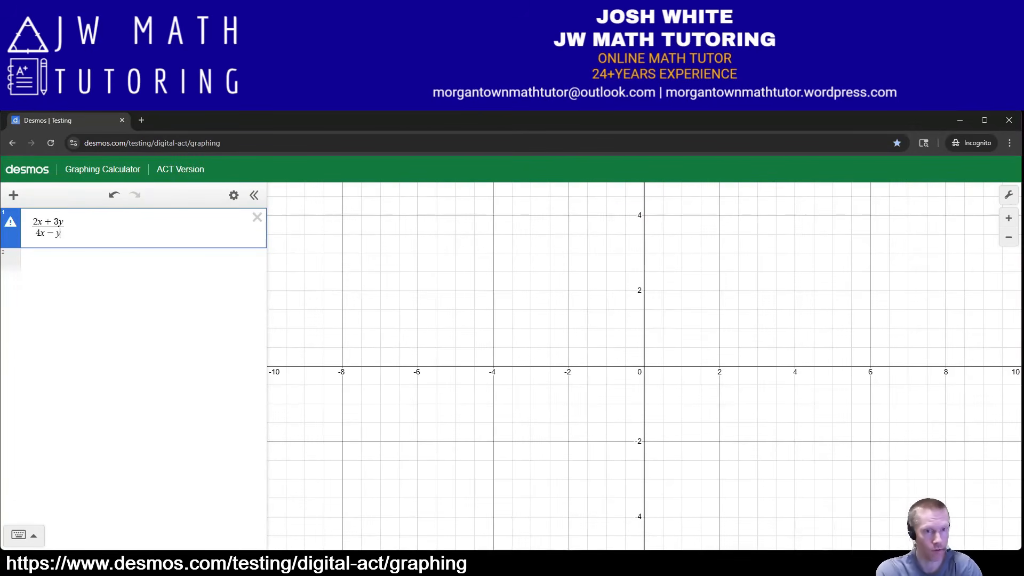
- Replace the fraction with an empty square root and remove the root again
{"action": "left_click", "coordinate": [257, 217]}
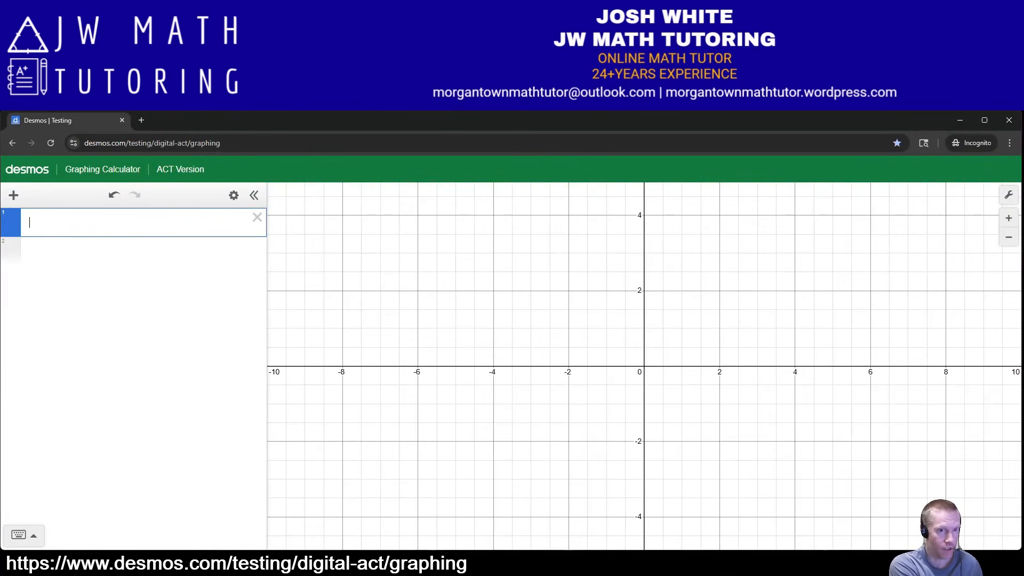
{"action": "type", "text": "sqrt"}
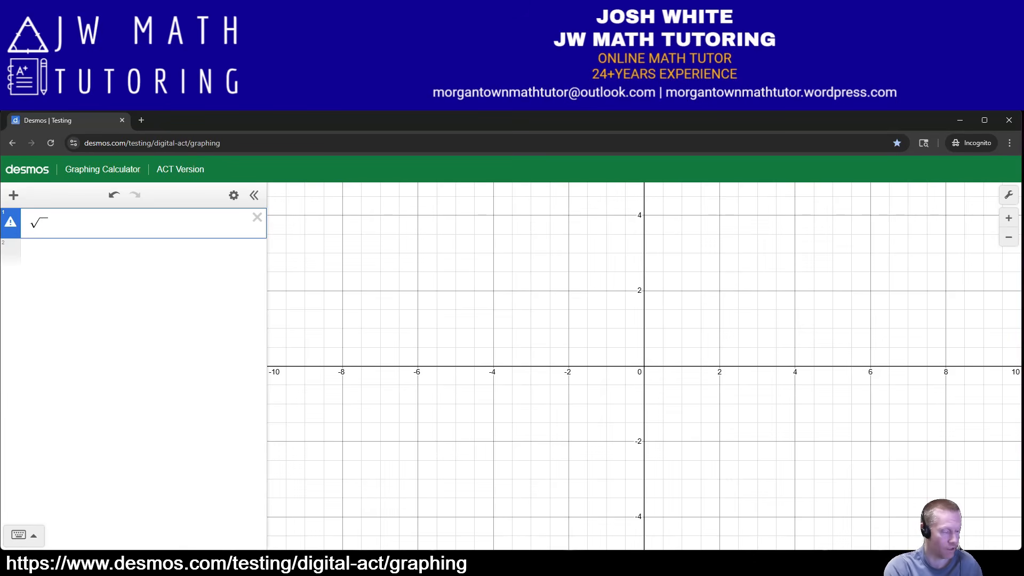
{"action": "key", "text": "BackSpace"}
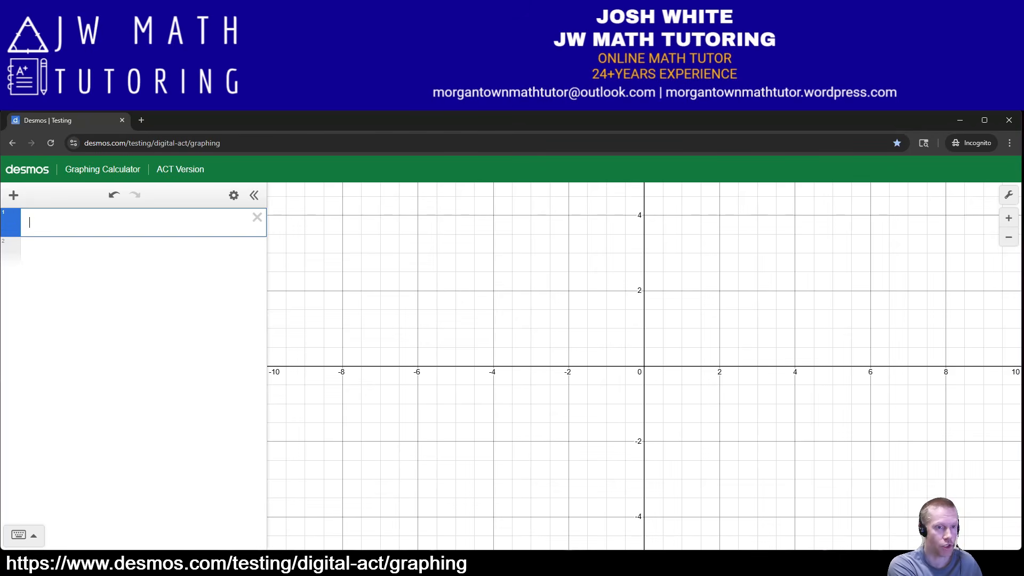
- Evaluate the cube root of 512 in the first expression line and clear the line
{"action": "type", "text": "cbrt"}
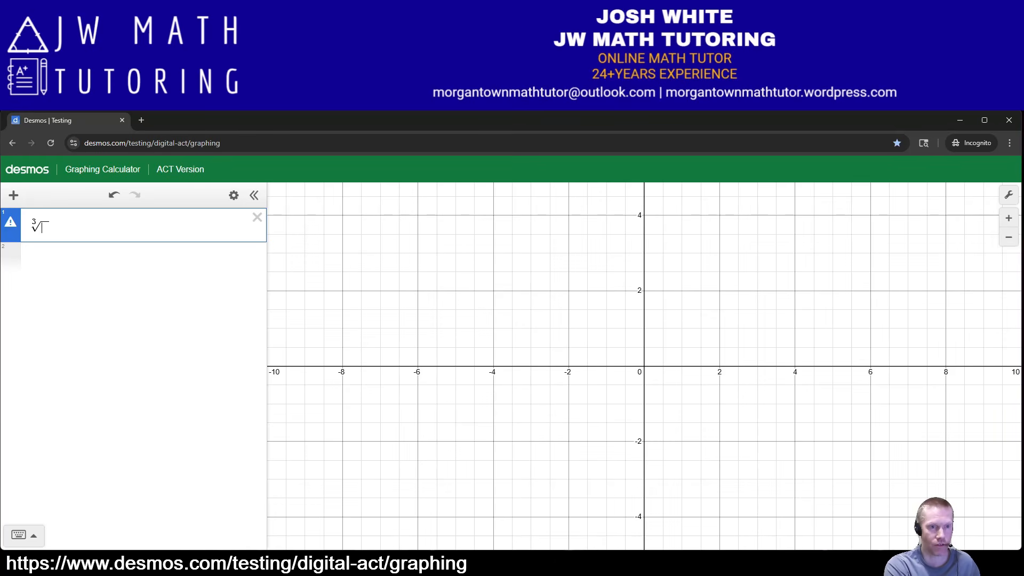
{"action": "type", "text": "512"}
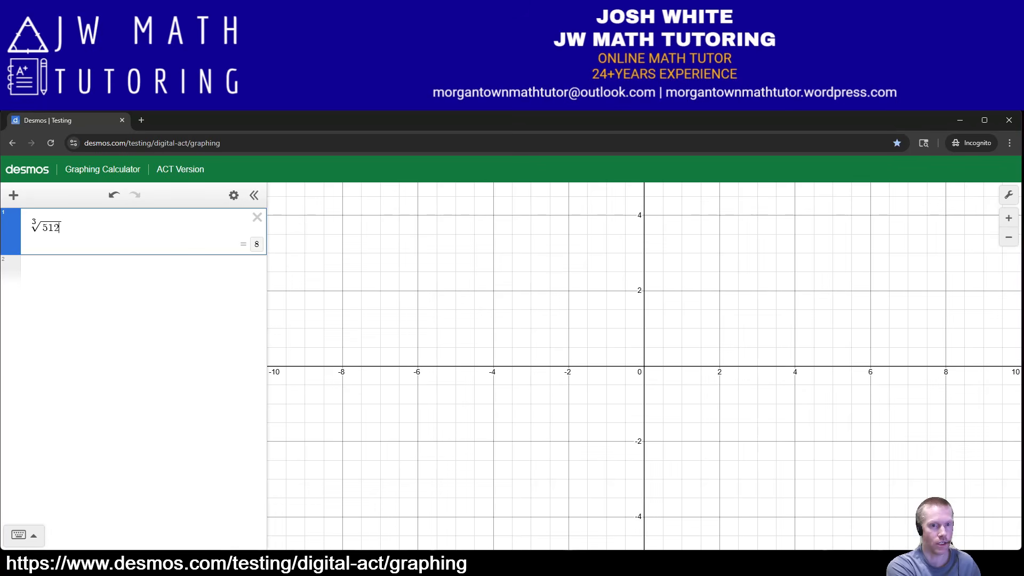
{"action": "key", "text": "BackSpace"}
{"action": "key", "text": "BackSpace"}
{"action": "key", "text": "BackSpace"}
{"action": "key", "text": "BackSpace"}
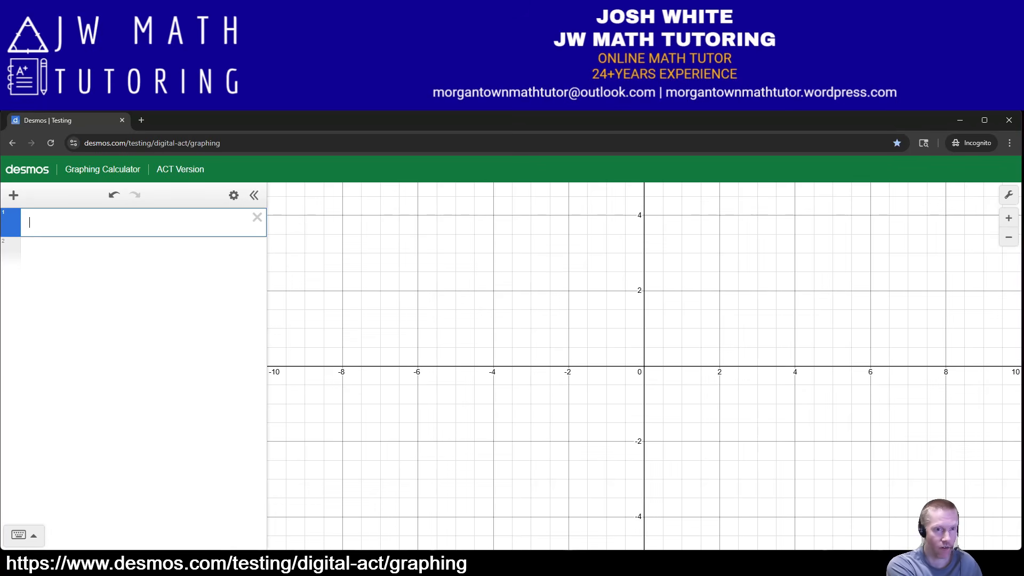
- Graph the seventh root of x with an nth-root symbol, and raise the x under the radical to the power 7
{"action": "type", "text": "n"}
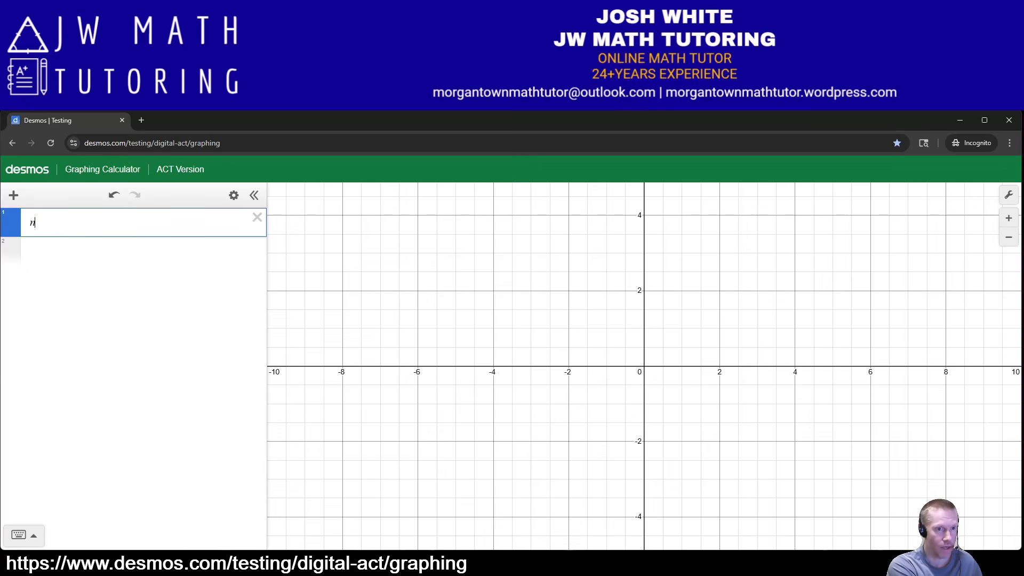
{"action": "type", "text": "throot"}
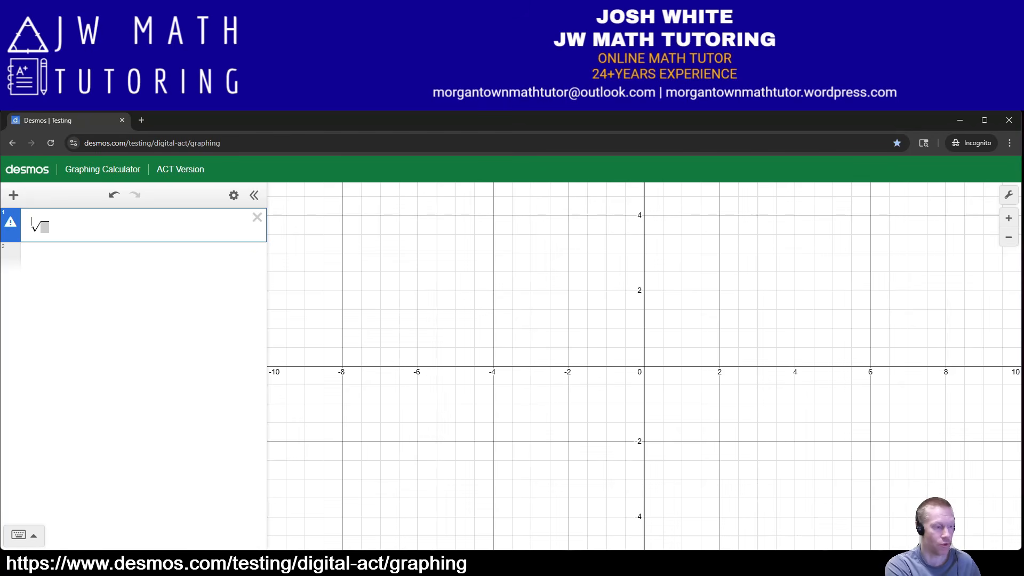
{"action": "type", "text": "5"}
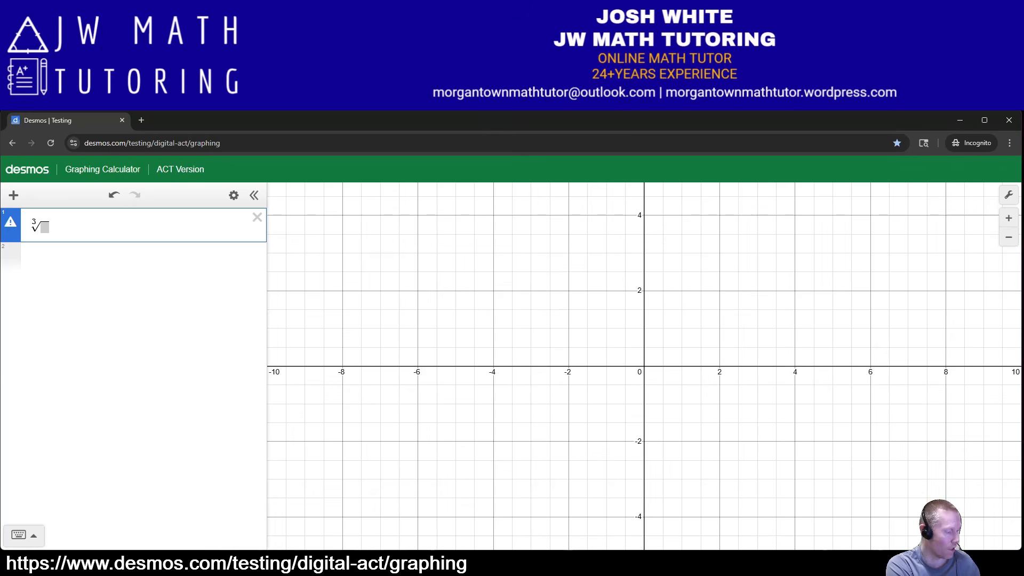
{"action": "key", "text": "Down"}
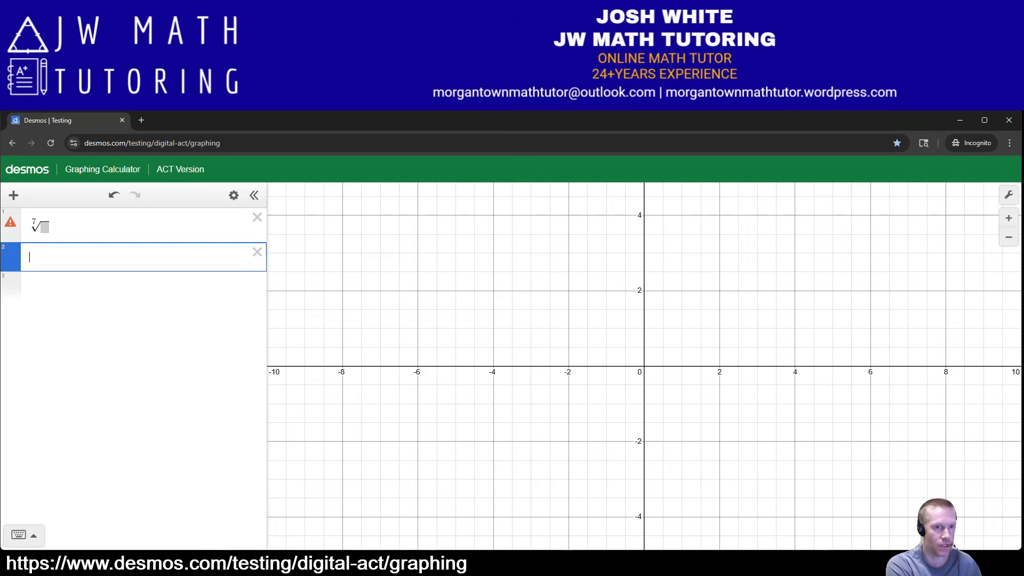
{"action": "key", "text": "Up"}
{"action": "key", "text": "Right"}
{"action": "type", "text": "x"}
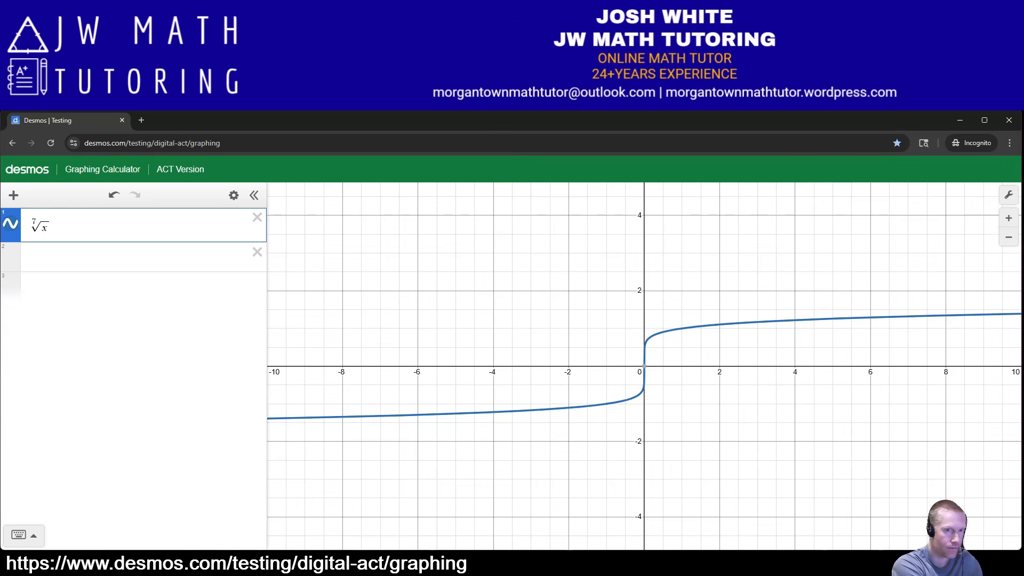
{"action": "type", "text": "^7"}
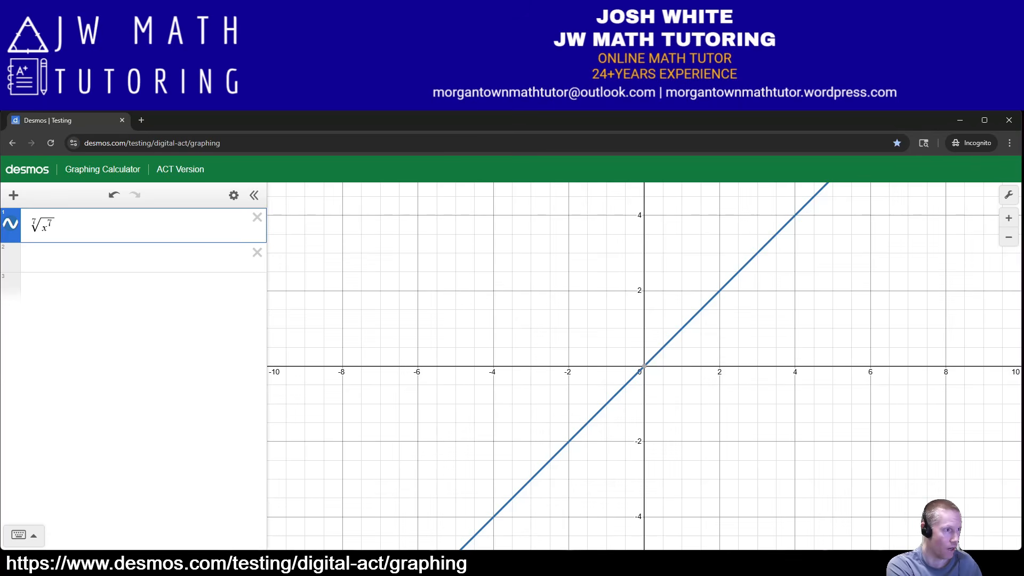
- Clear the seventh-root expression, and insert and remove an empty root symbol in the first line
{"action": "key", "text": "BackSpace"}
{"action": "key", "text": "BackSpace"}
{"action": "key", "text": "BackSpace"}
{"action": "key", "text": "BackSpace"}
{"action": "key", "text": "BackSpace"}
{"action": "key", "text": "BackSpace"}
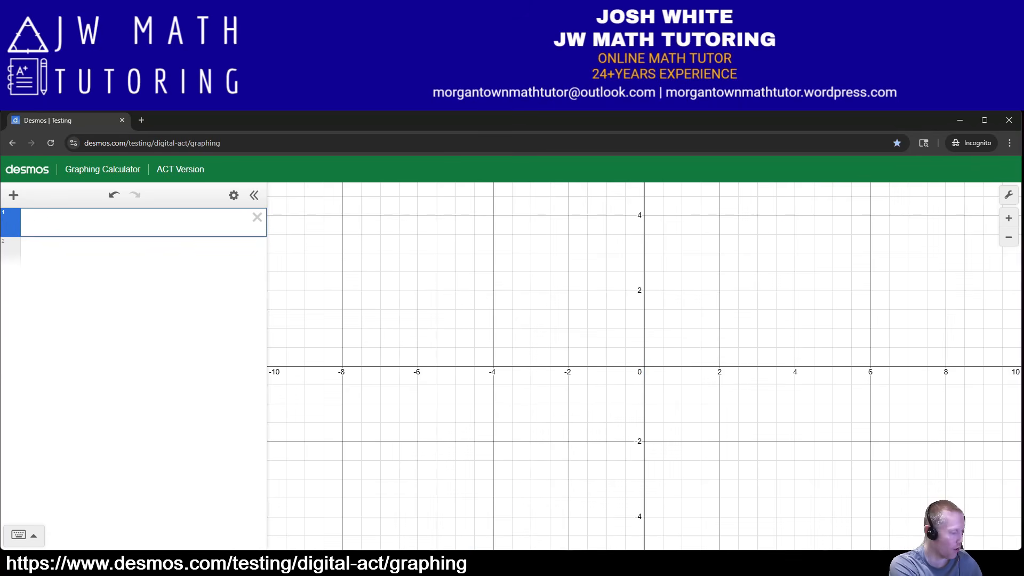
{"action": "type", "text": "sqrt"}
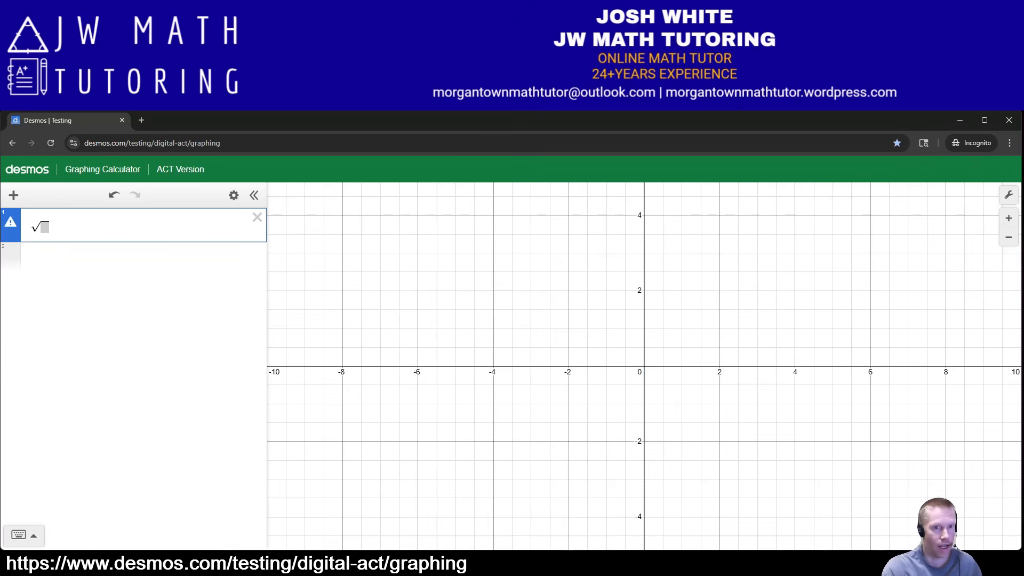
{"action": "key", "text": "BackSpace"}
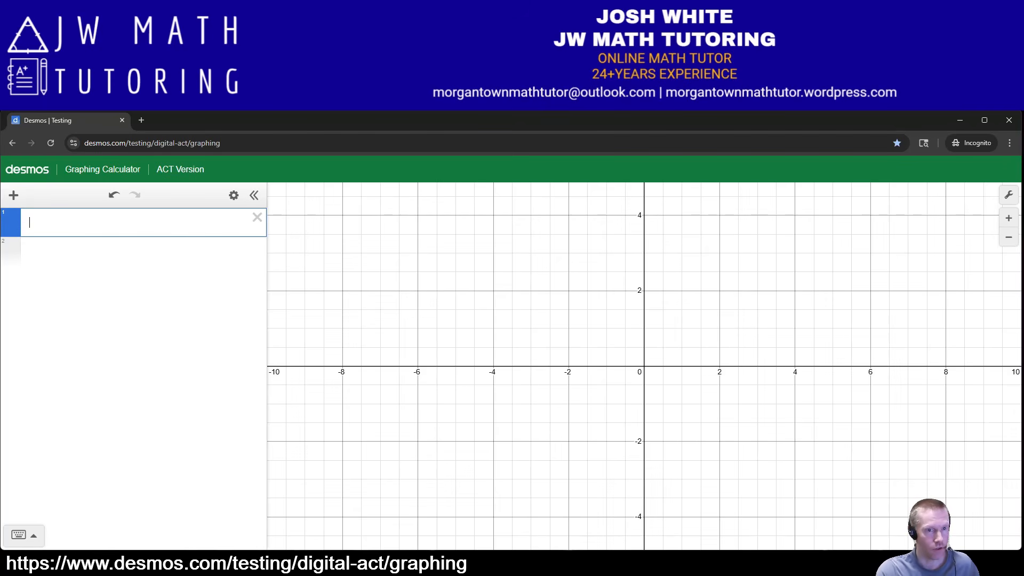
- Insert an empty nth root from the keypad's number theory functions, and clear the line with the keypad hidden
{"action": "left_click", "coordinate": [19, 534]}
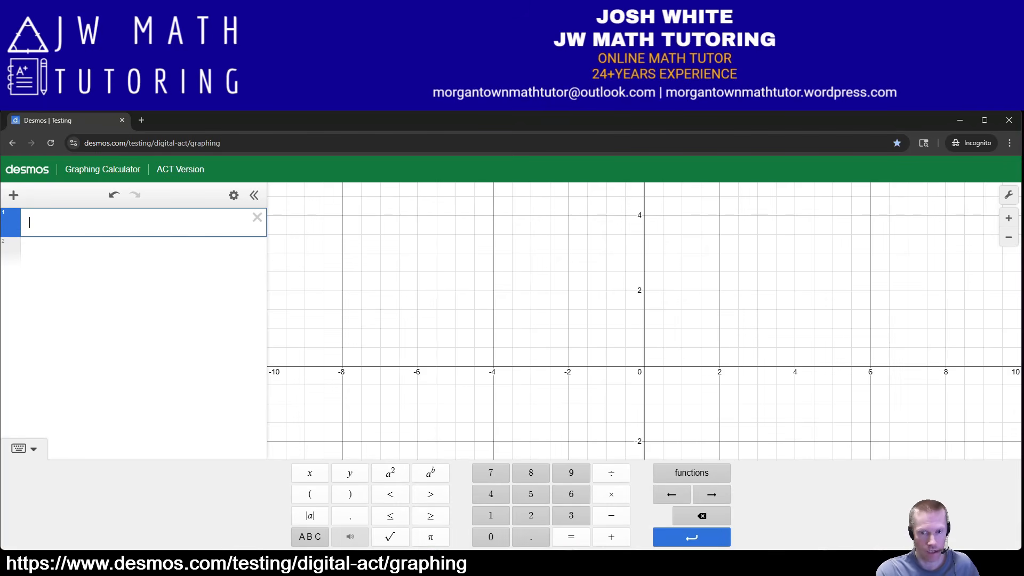
{"action": "left_click", "coordinate": [691, 473]}
{"action": "scroll", "coordinate": [647, 378], "scroll_direction": "down", "scroll_amount": 9}
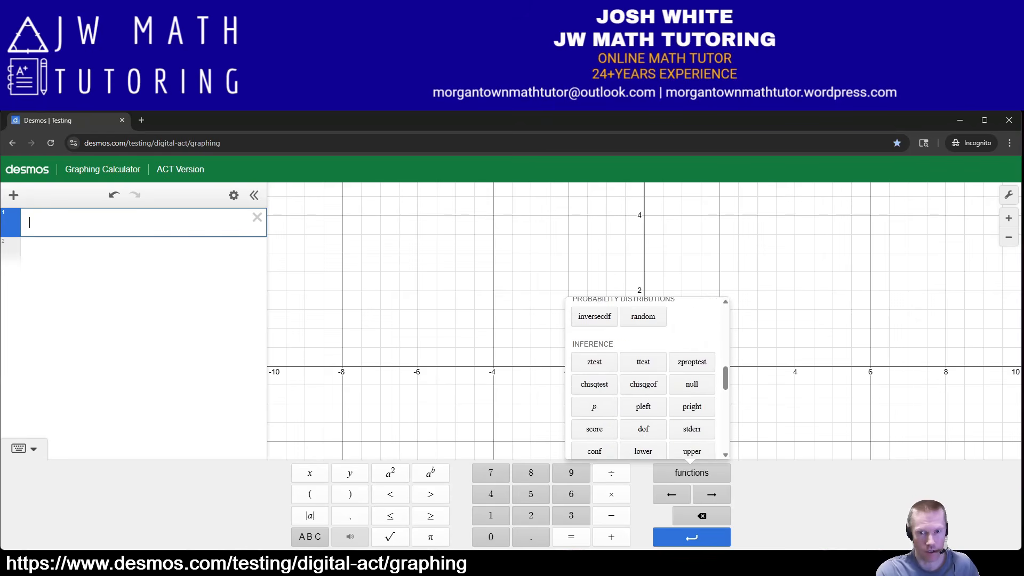
{"action": "scroll", "coordinate": [646, 379], "scroll_direction": "down", "scroll_amount": 10}
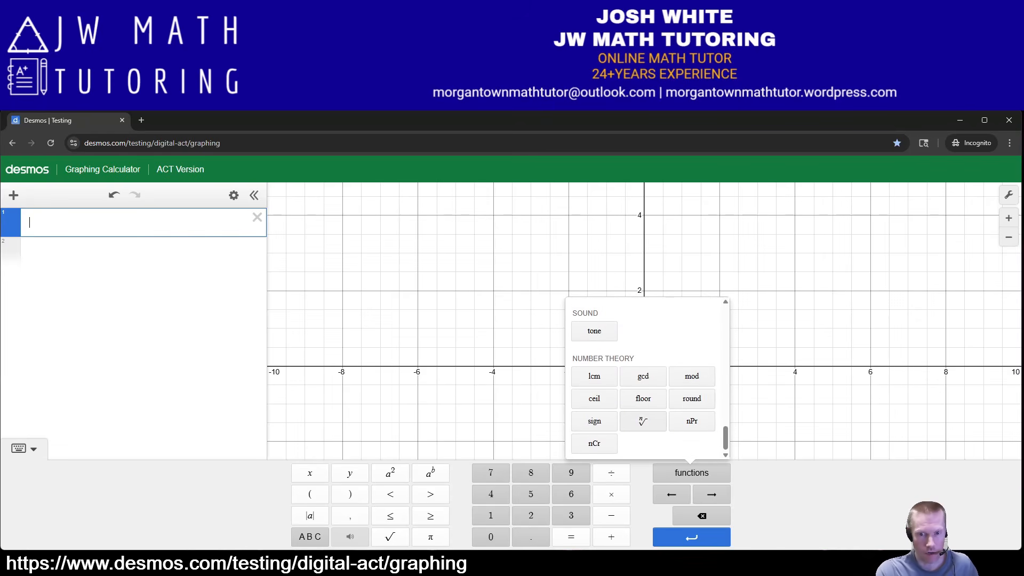
{"action": "left_click", "coordinate": [643, 420]}
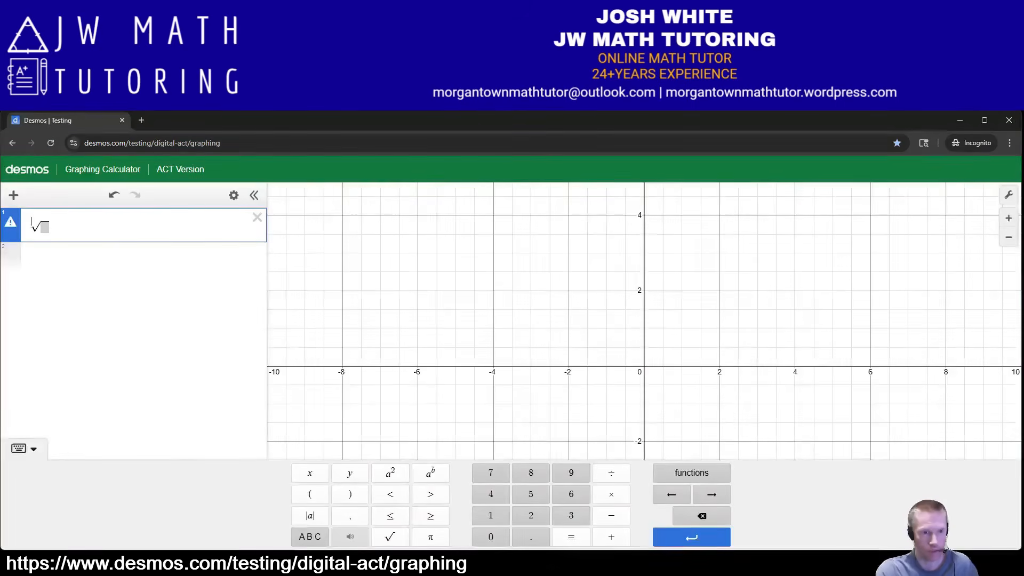
{"action": "left_click", "coordinate": [24, 449]}
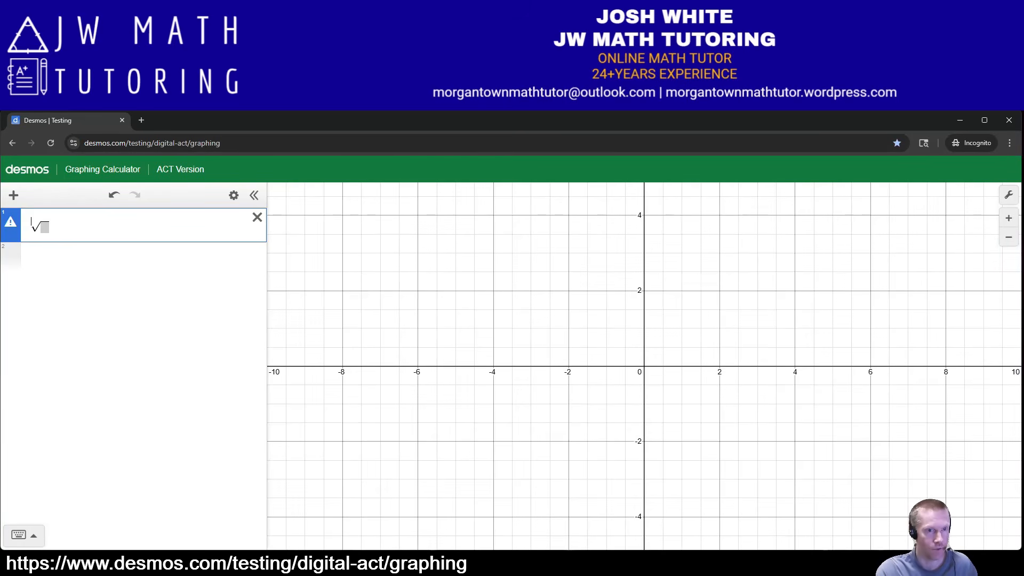
{"action": "left_click", "coordinate": [257, 217]}
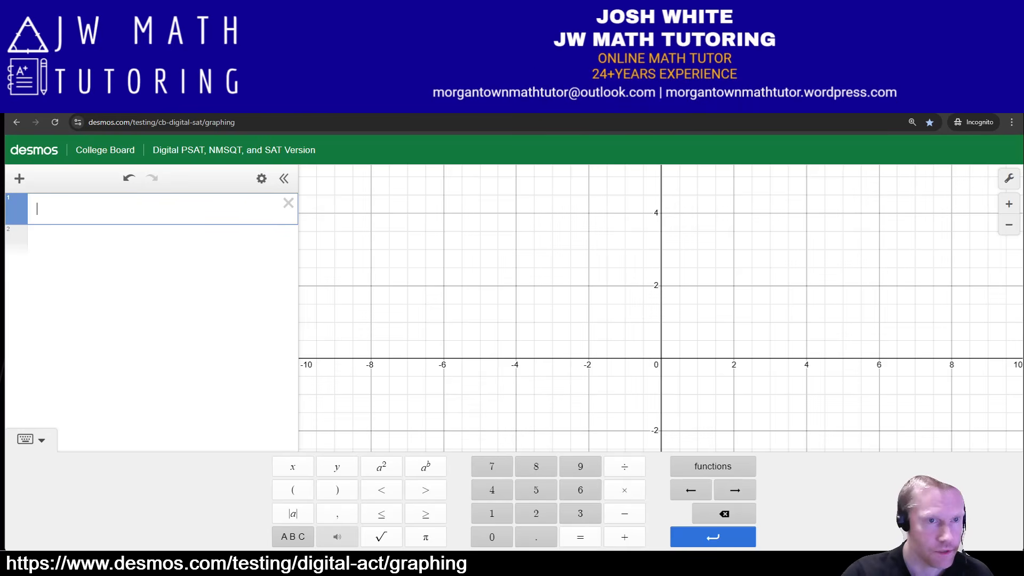
- In the College Board version, graph x^2+2x-1 in the first expression line
{"action": "type", "text": "x^2+2x"}
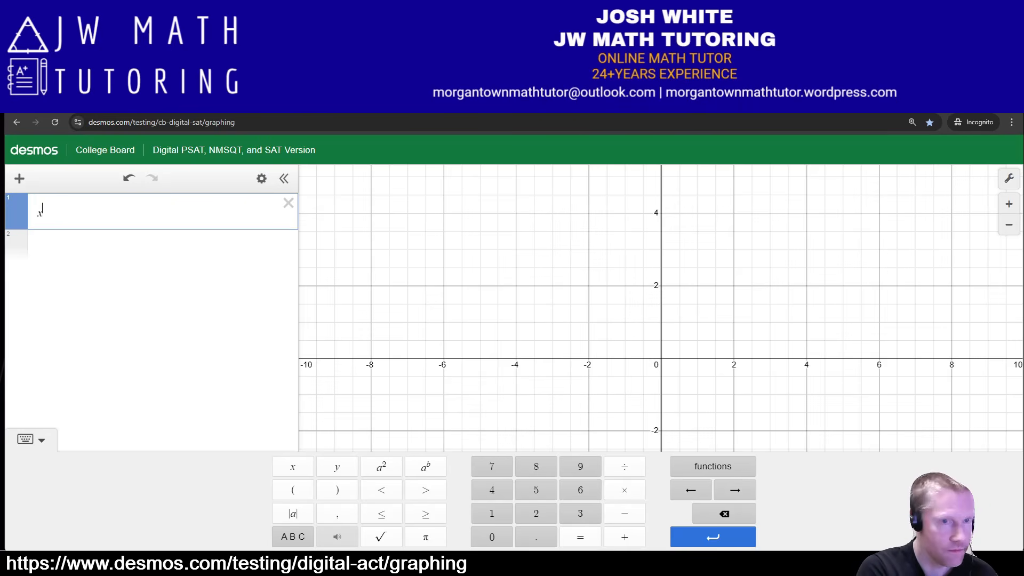
{"action": "type", "text": "-1"}
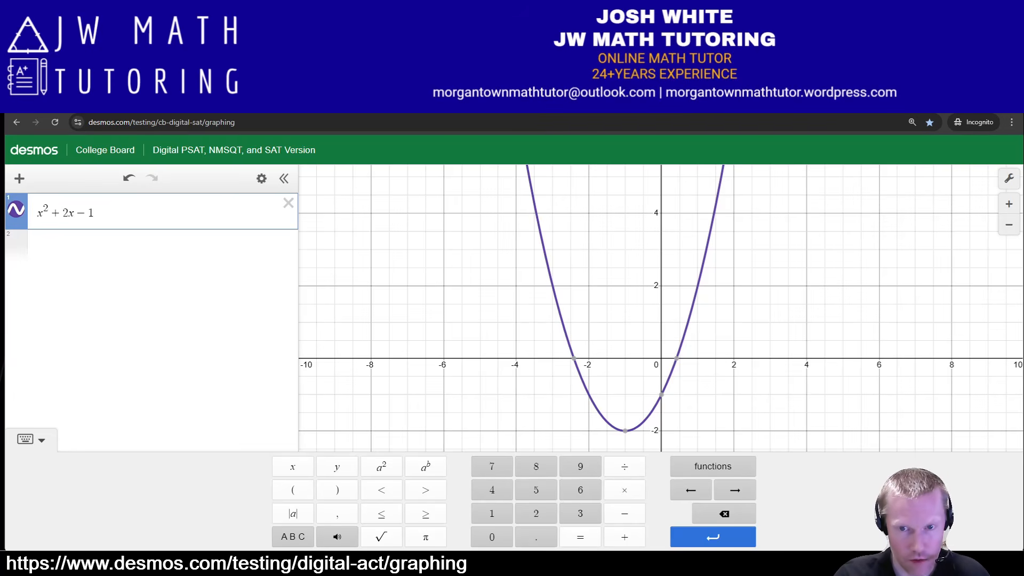
- Show the coordinates of the parabola's vertex, both x-intercepts and the y-intercept on the graph
{"action": "mouse_move", "coordinate": [625, 431]}
{"action": "scroll", "coordinate": [625, 431], "scroll_direction": "down", "scroll_amount": 1}
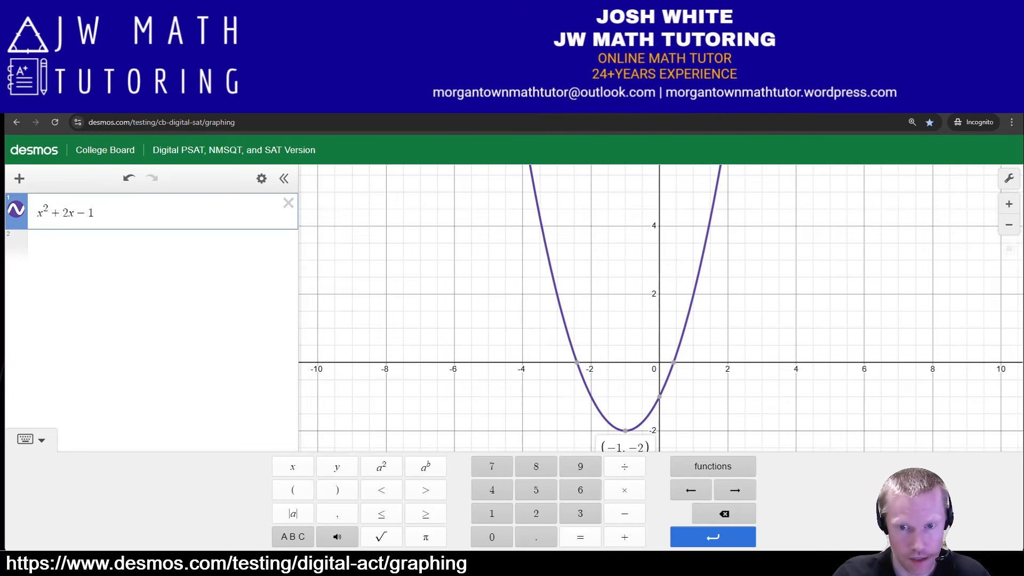
{"action": "left_click_drag", "start_coordinate": [630, 408], "coordinate": [631, 341]}
{"action": "left_click", "coordinate": [627, 363]}
{"action": "left_click", "coordinate": [627, 363]}
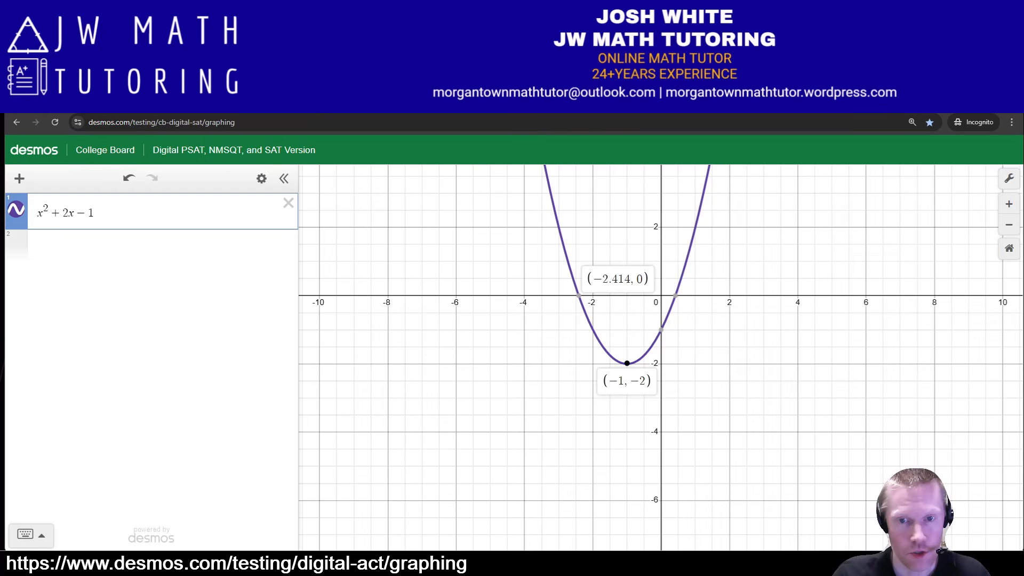
{"action": "left_click", "coordinate": [579, 295]}
{"action": "left_click", "coordinate": [675, 296]}
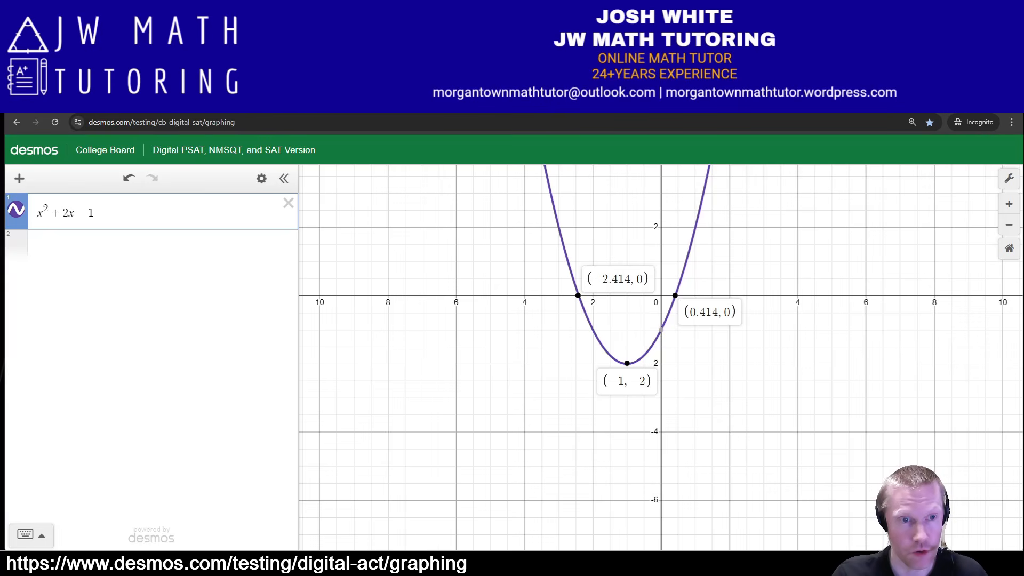
{"action": "left_click", "coordinate": [660, 330]}
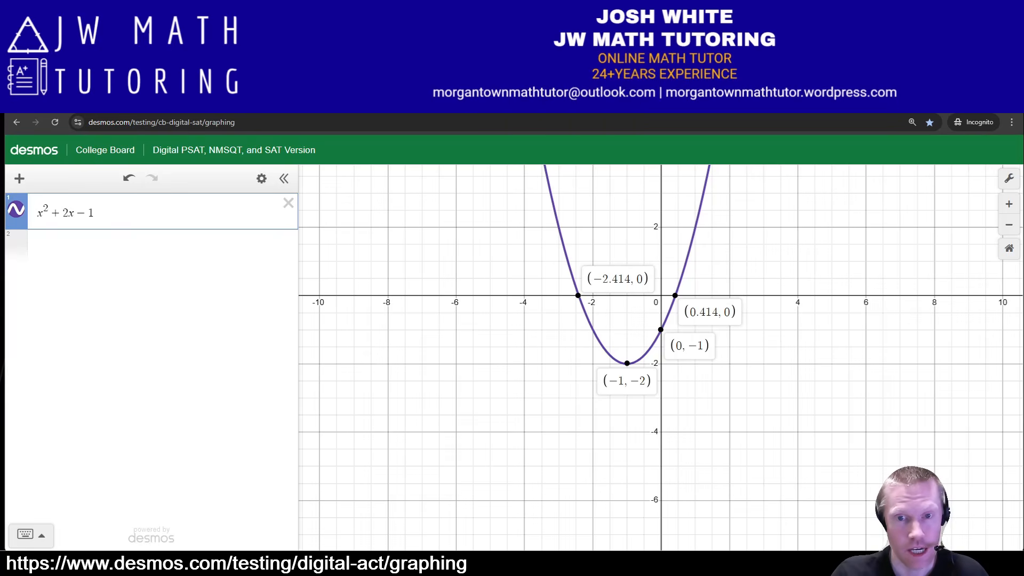
- Delete the x^2+2x-1 expression and activate the empty first line for a new entry
{"action": "left_click_drag", "start_coordinate": [746, 320], "coordinate": [747, 404]}
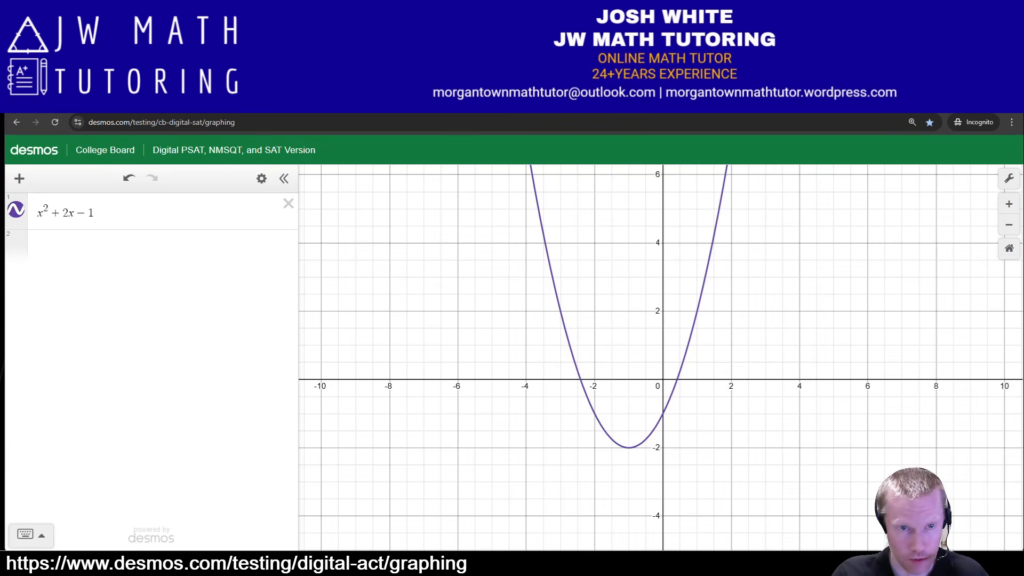
{"action": "left_click", "coordinate": [289, 203]}
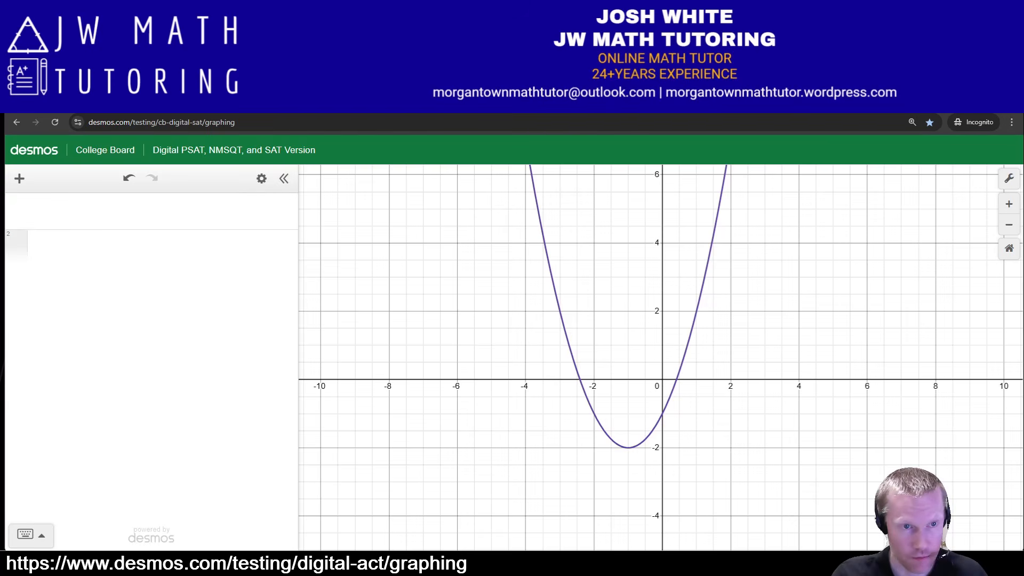
{"action": "left_click", "coordinate": [154, 209]}
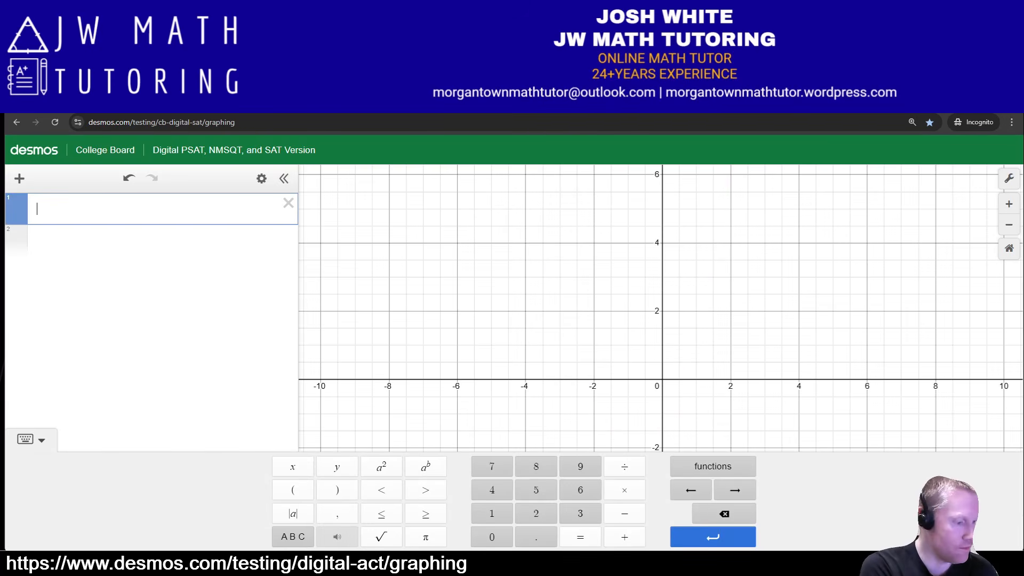
- Graph the circle x^2+2x+y^2-4y-20=5 in the first expression line
{"action": "type", "text": "x^2+"}
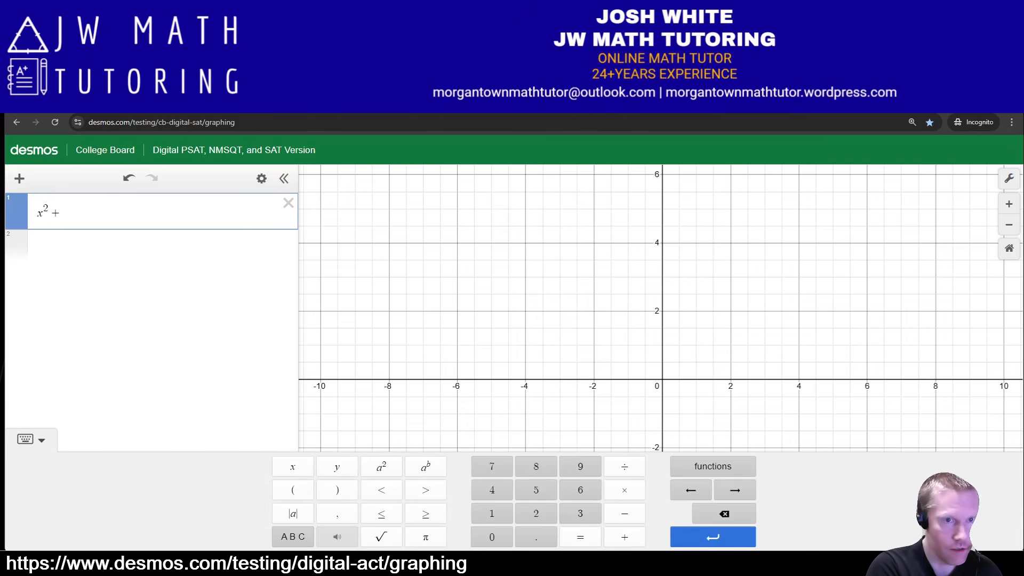
{"action": "type", "text": "2x+y^2"}
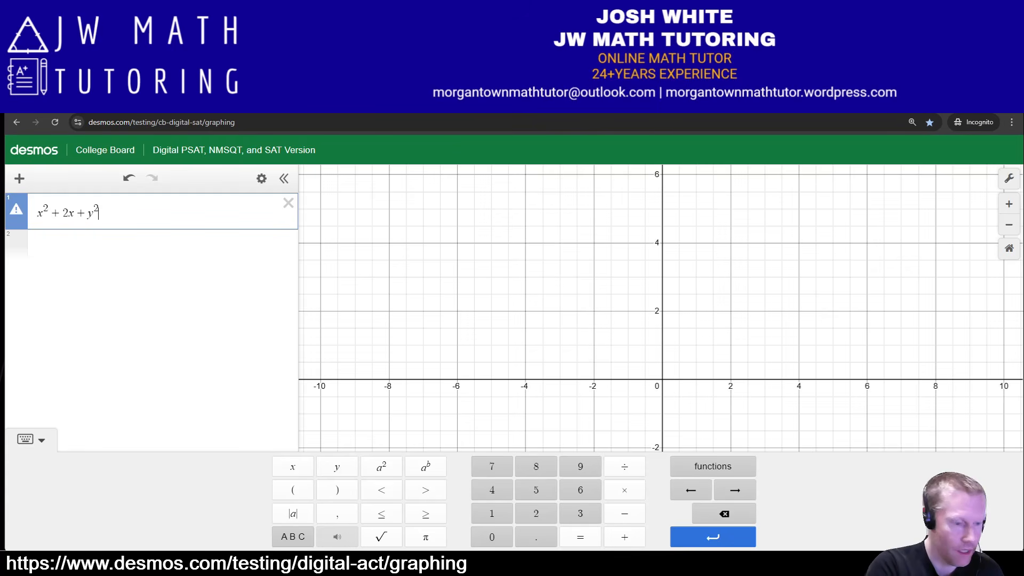
{"action": "type", "text": "-3"}
{"action": "key", "text": "BackSpace"}
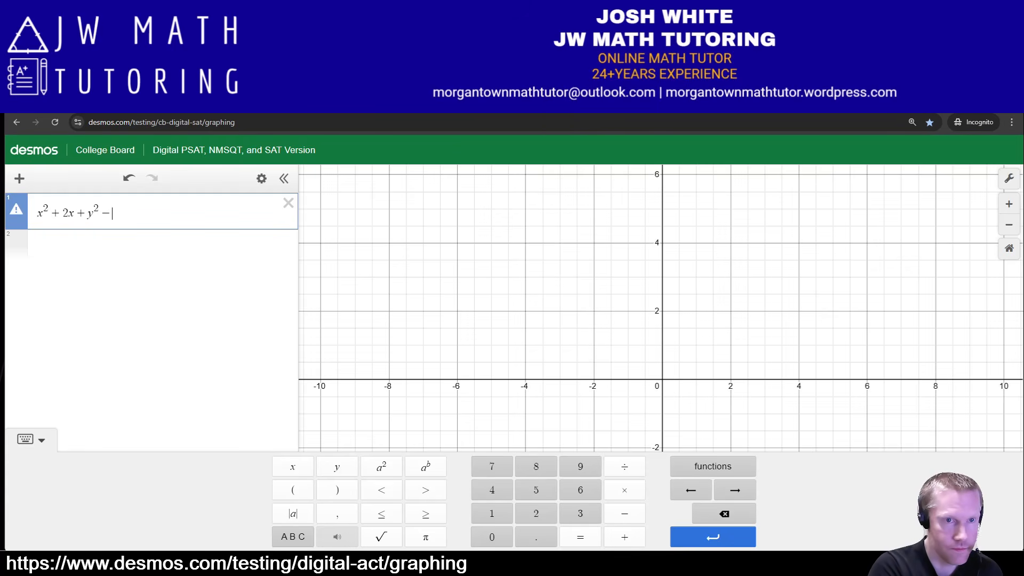
{"action": "type", "text": "4y "}
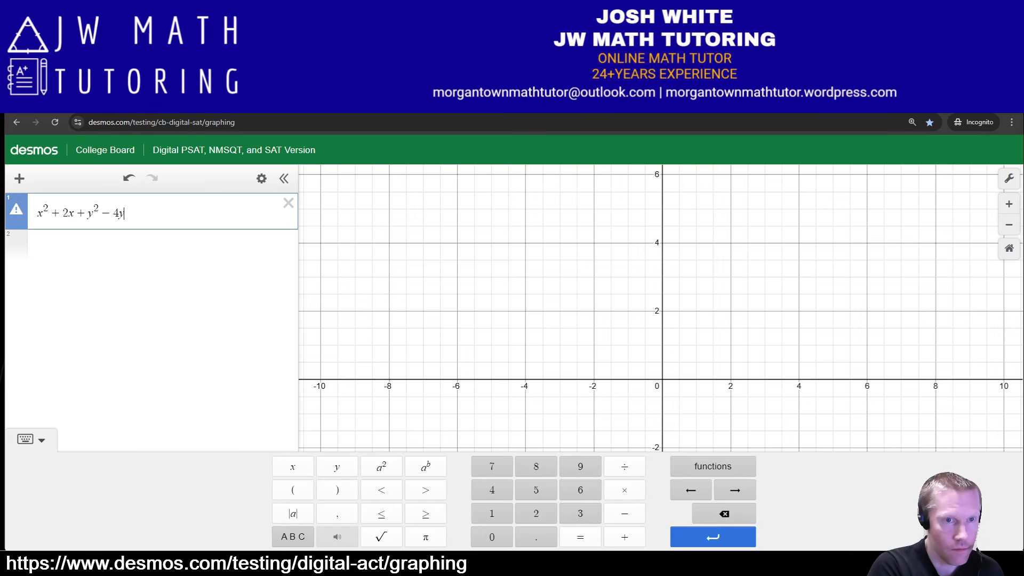
{"action": "type", "text": "- 20 = "}
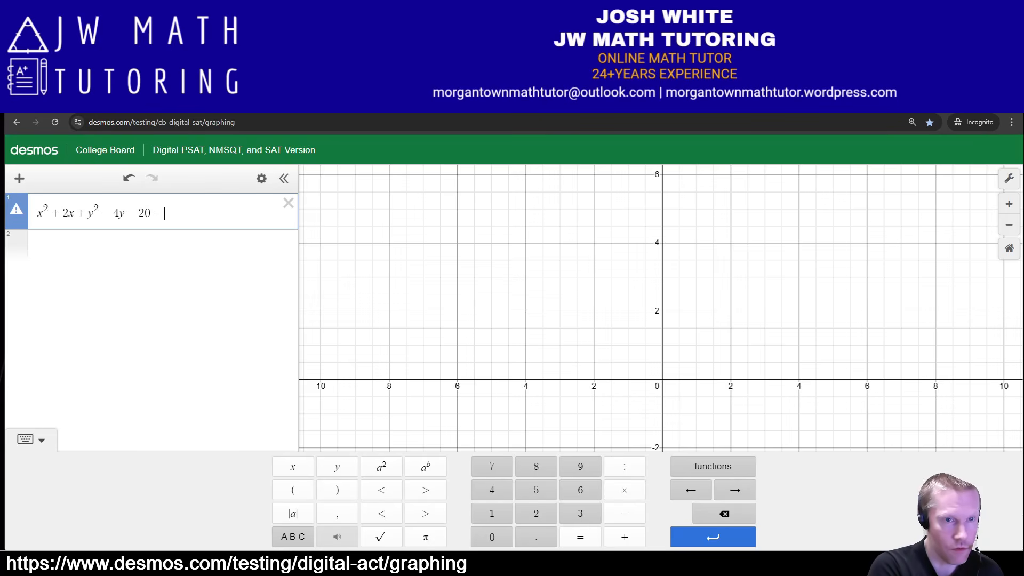
{"action": "type", "text": "5"}
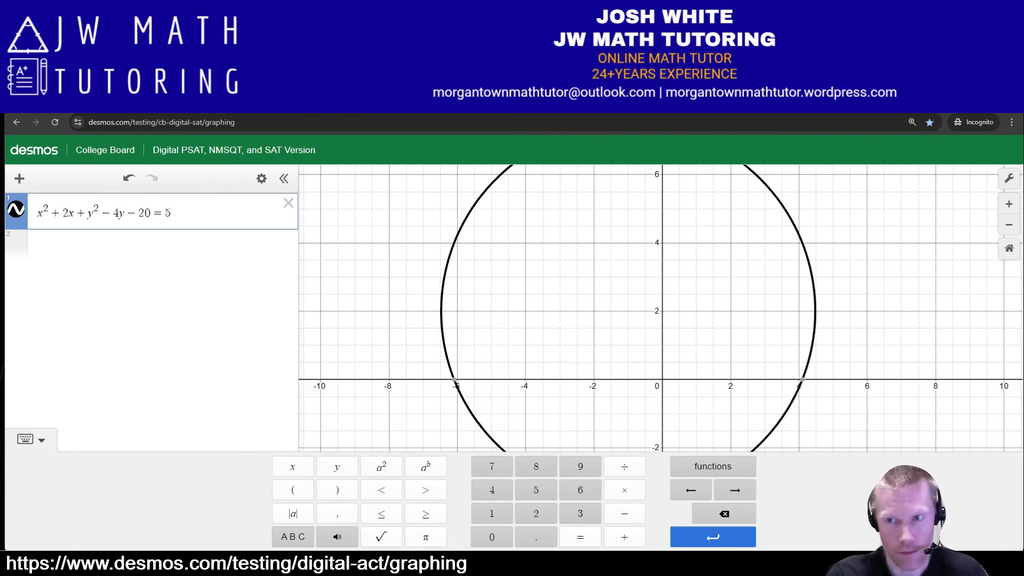
- Show the coordinates of the circle's x-intercepts, y-intercepts, highest point and lowest point on the graph
{"action": "left_click", "coordinate": [1009, 225]}
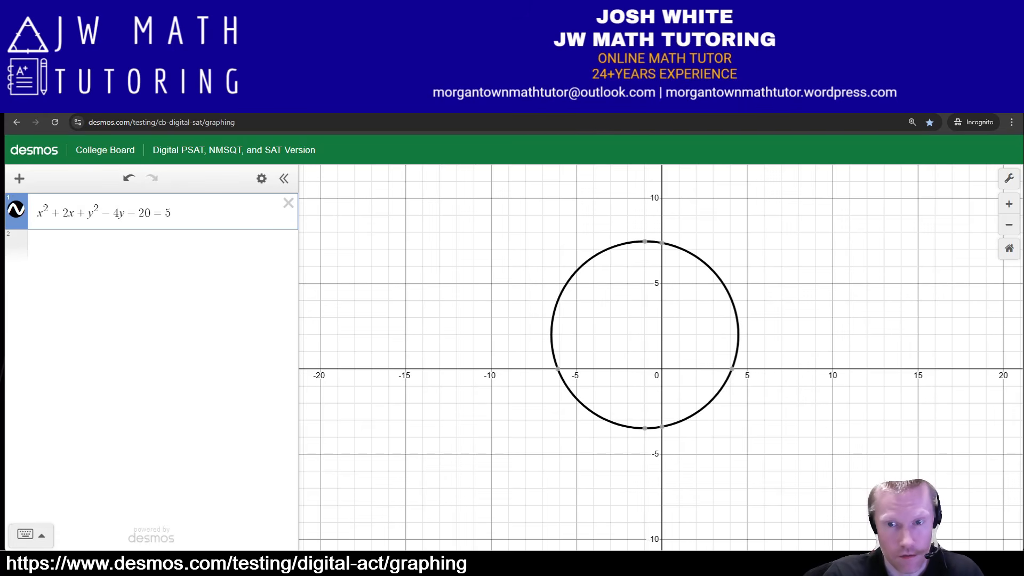
{"action": "left_click", "coordinate": [558, 369]}
{"action": "left_click", "coordinate": [731, 369]}
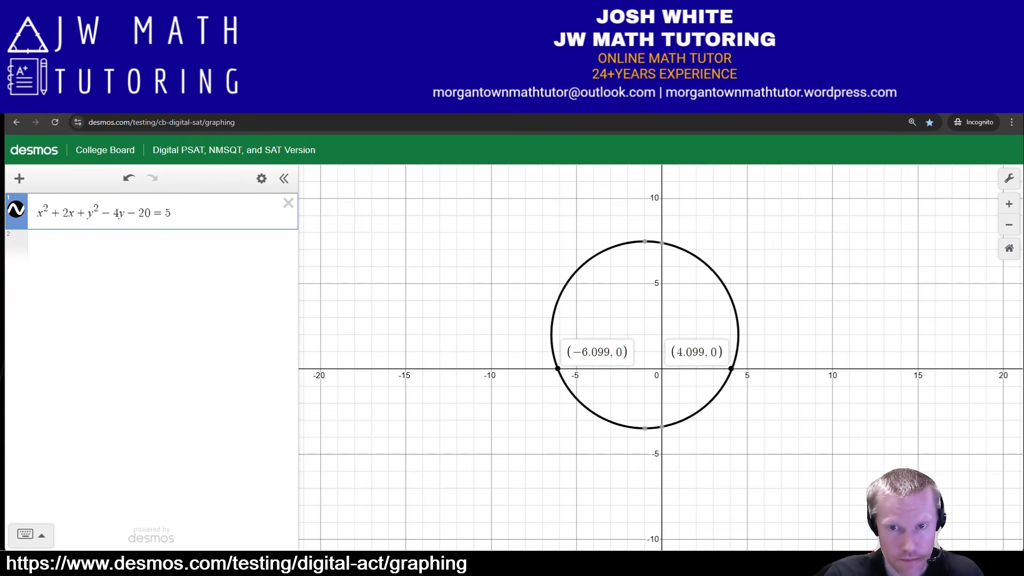
{"action": "left_click", "coordinate": [661, 243]}
{"action": "left_click", "coordinate": [662, 426]}
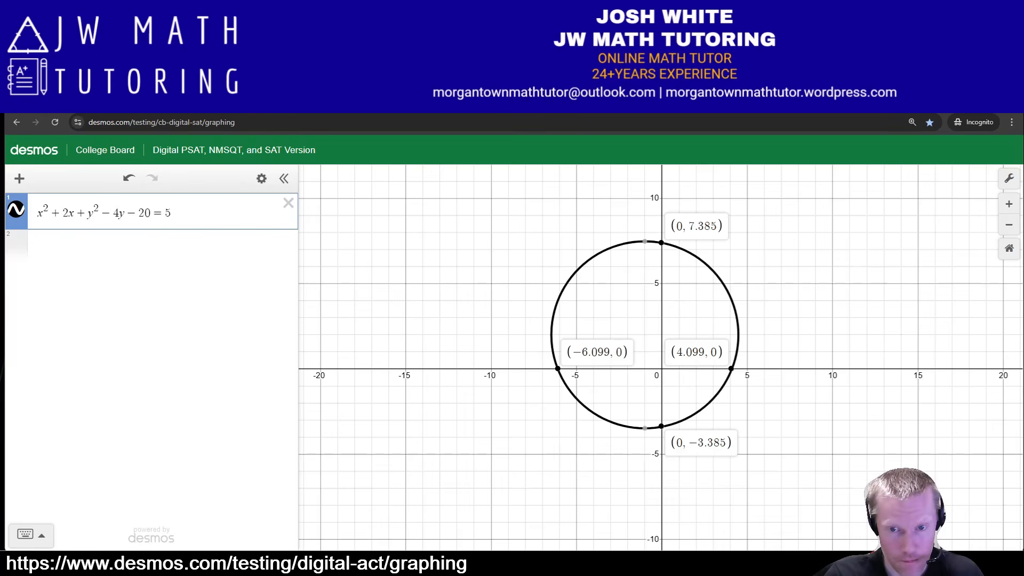
{"action": "left_click", "coordinate": [645, 241]}
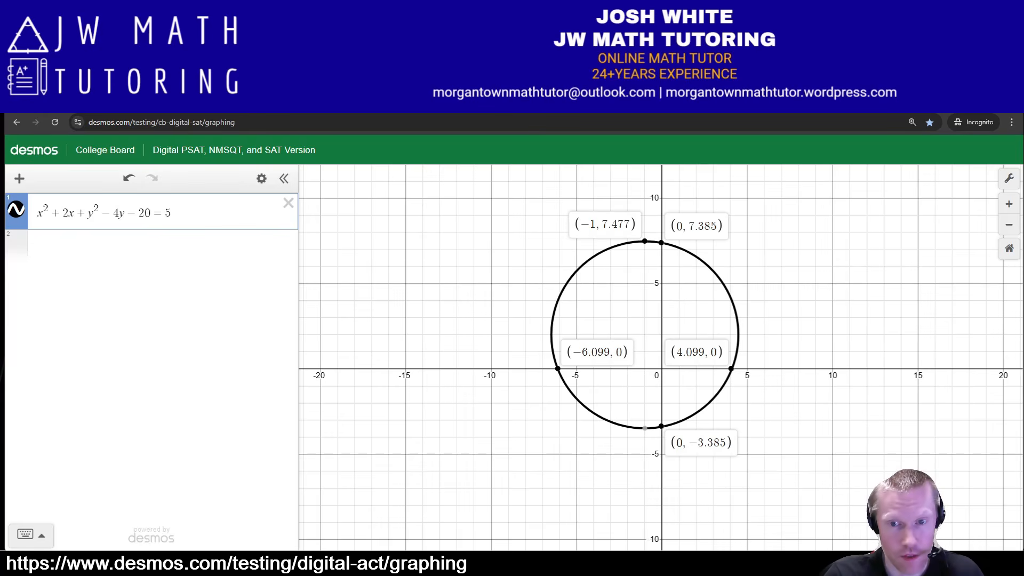
{"action": "left_click", "coordinate": [645, 428]}
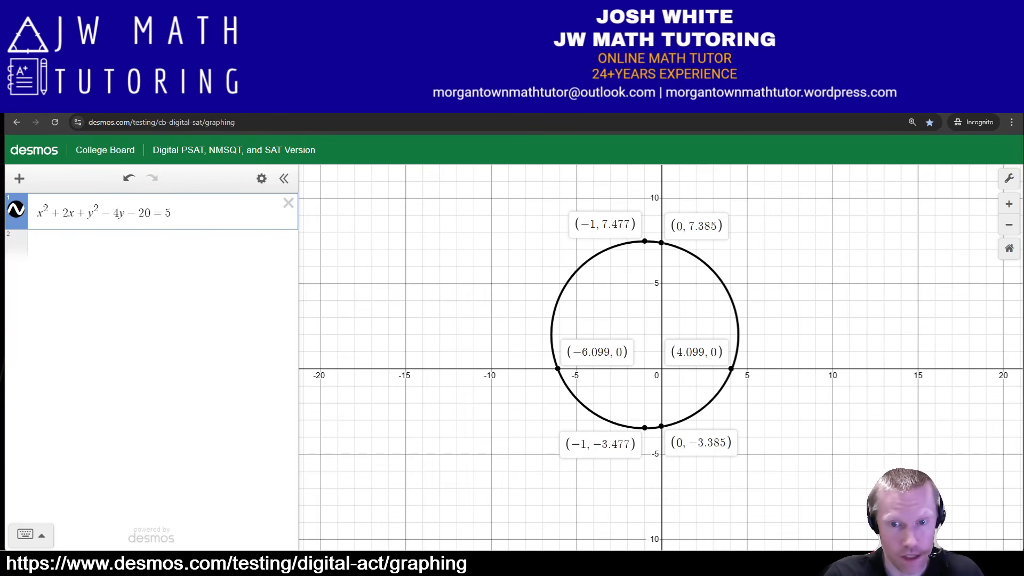
- Hide the coordinate labels of the circle's four axis intercepts, keeping those of its highest and lowest points
{"action": "left_click", "coordinate": [661, 426]}
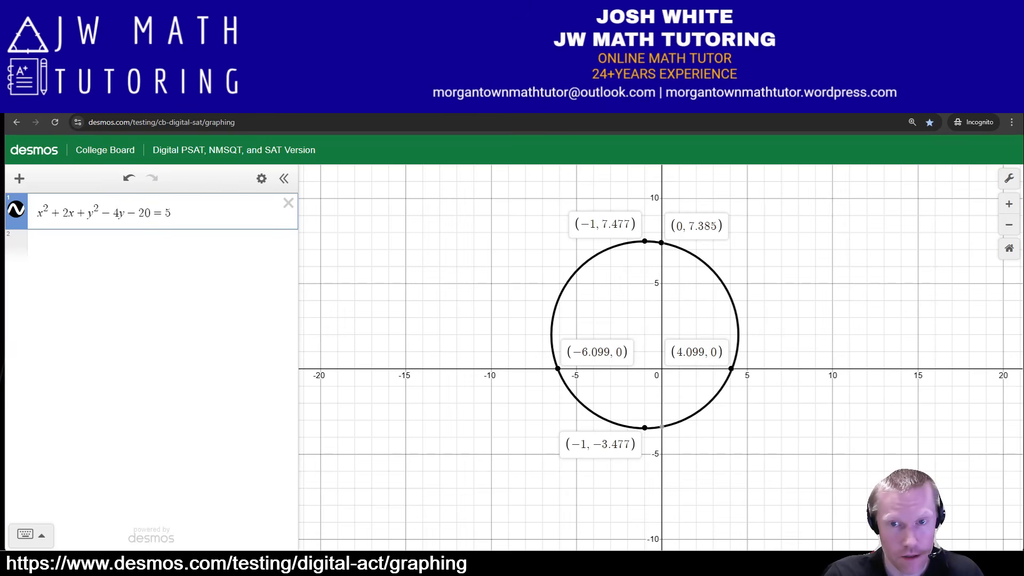
{"action": "left_click", "coordinate": [662, 243]}
{"action": "left_click", "coordinate": [731, 368]}
{"action": "left_click", "coordinate": [558, 368]}
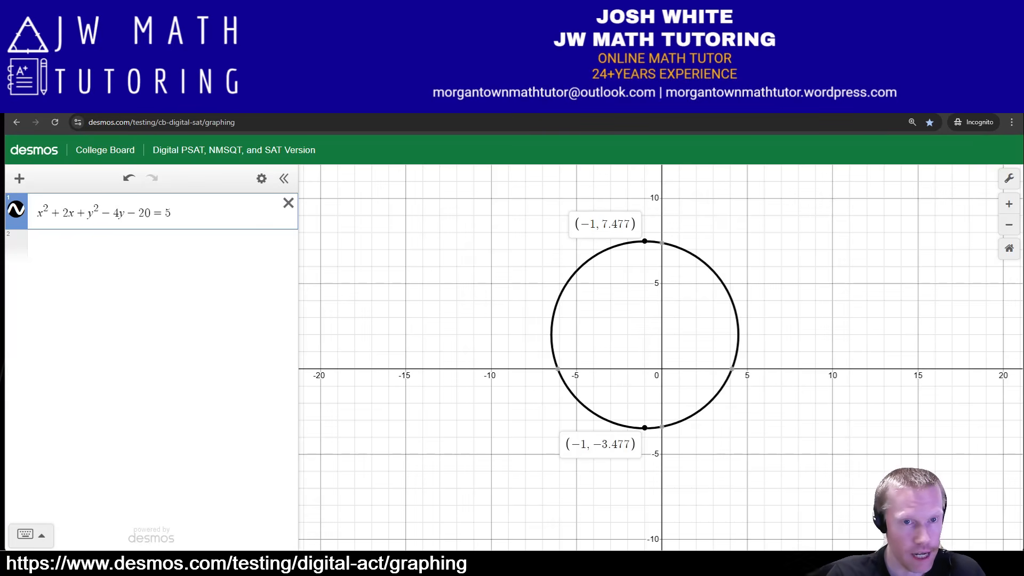
- Delete the circle equation and graph y = x^2+2x-1 in the first line with the keypad hidden
{"action": "left_click", "coordinate": [289, 203]}
{"action": "left_click", "coordinate": [30, 534]}
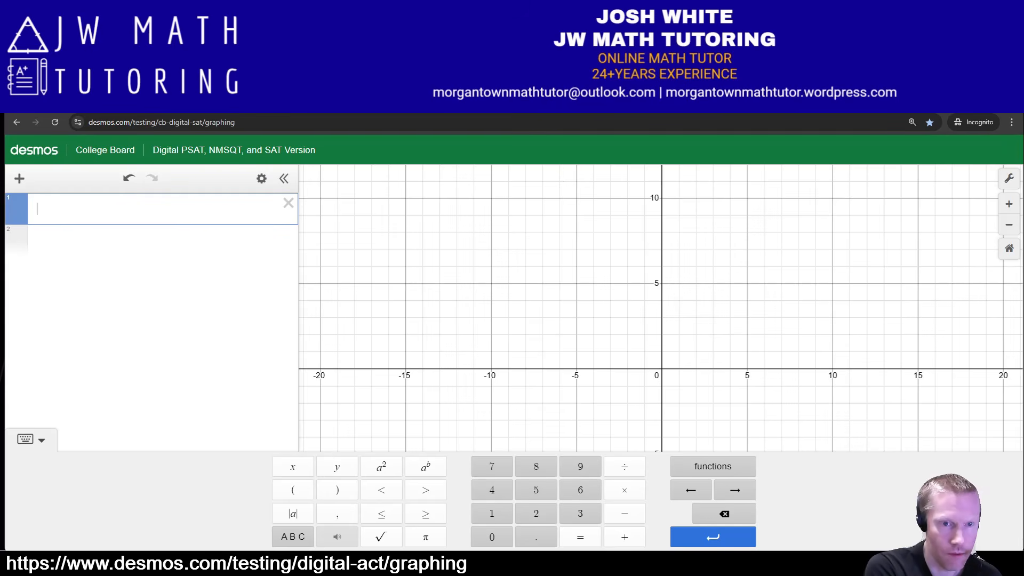
{"action": "left_click", "coordinate": [30, 440]}
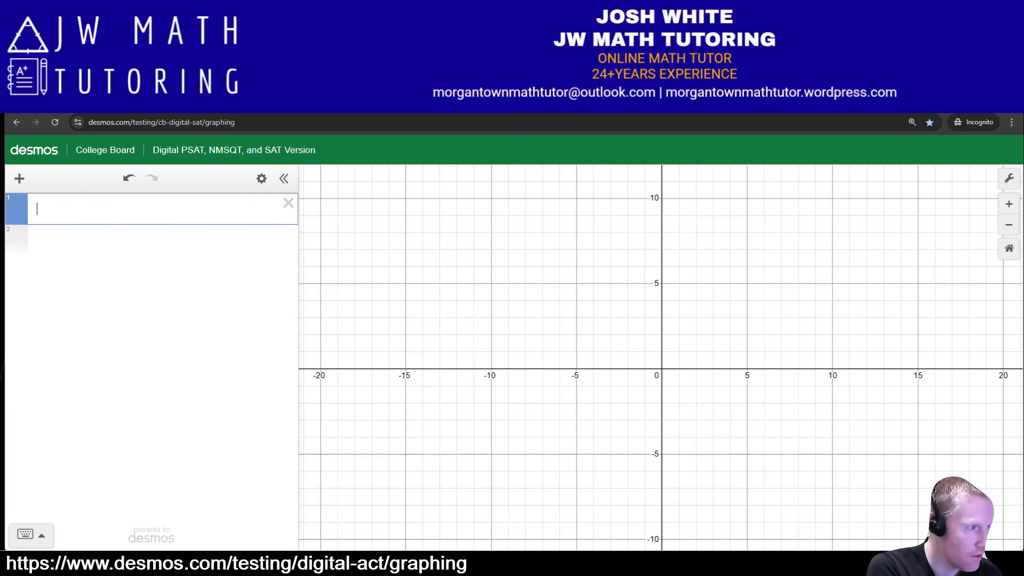
{"action": "type", "text": "y = x"}
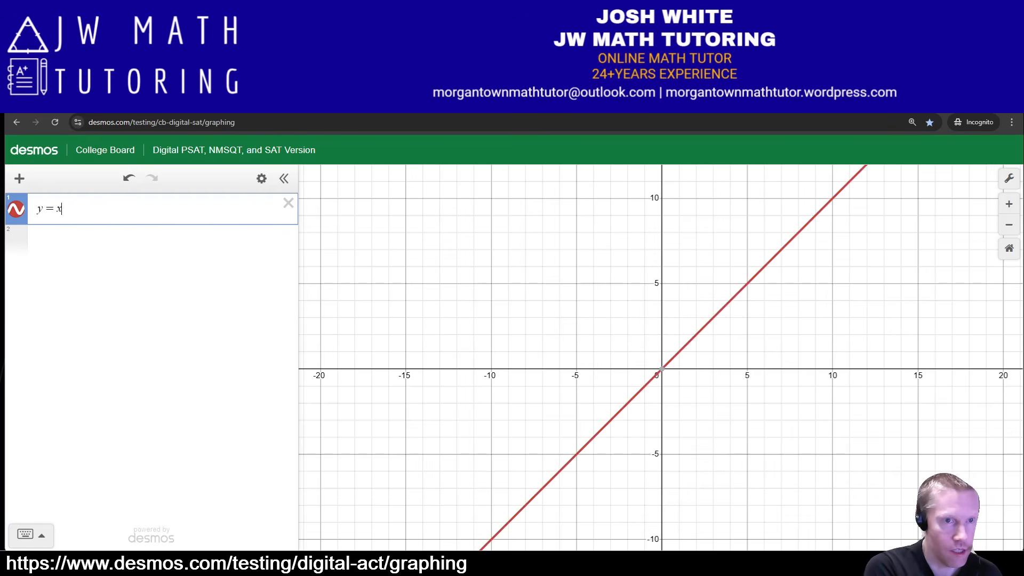
{"action": "type", "text": "^2 + 2x - 1"}
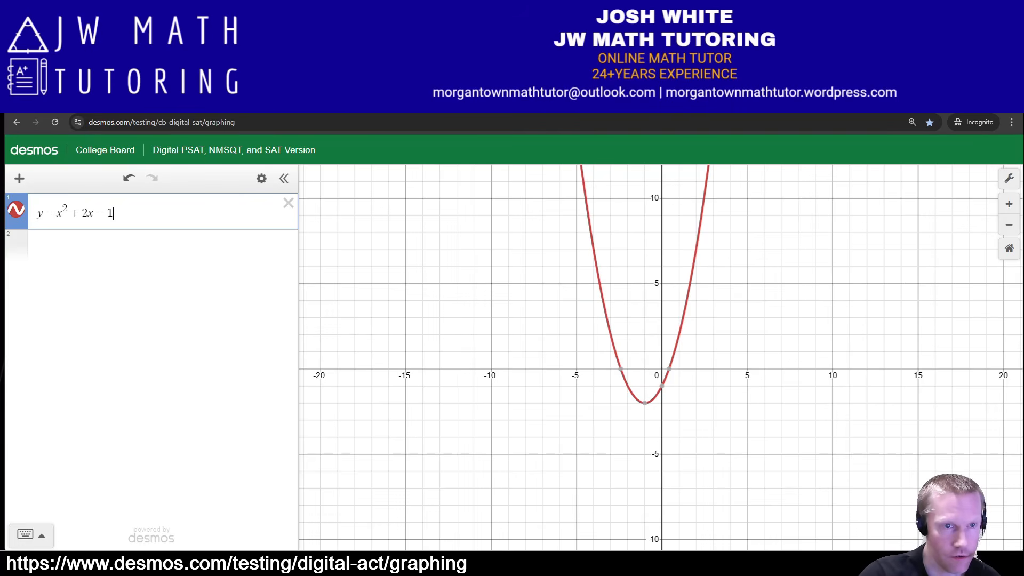
- Remove the "y =" from the parabola's equation to compare the graph, and put it back
{"action": "left_click_drag", "start_coordinate": [57, 214], "coordinate": [38, 213]}
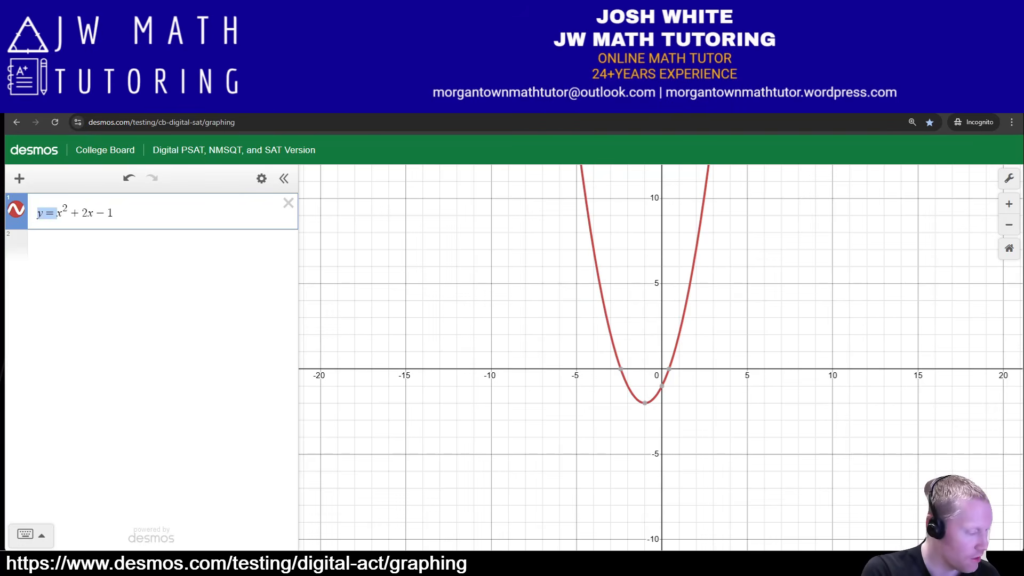
{"action": "key", "text": "BackSpace"}
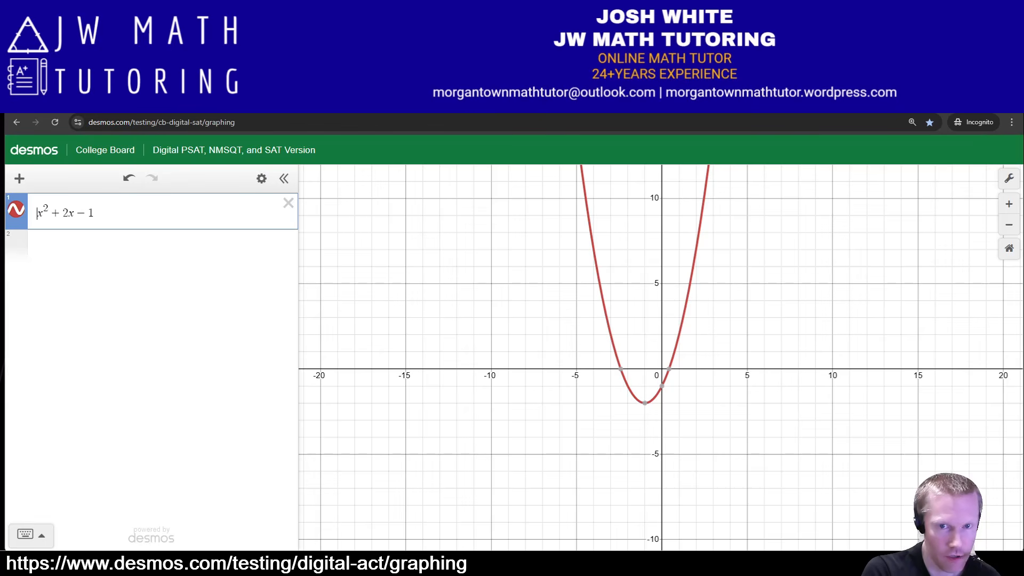
{"action": "type", "text": "y="}
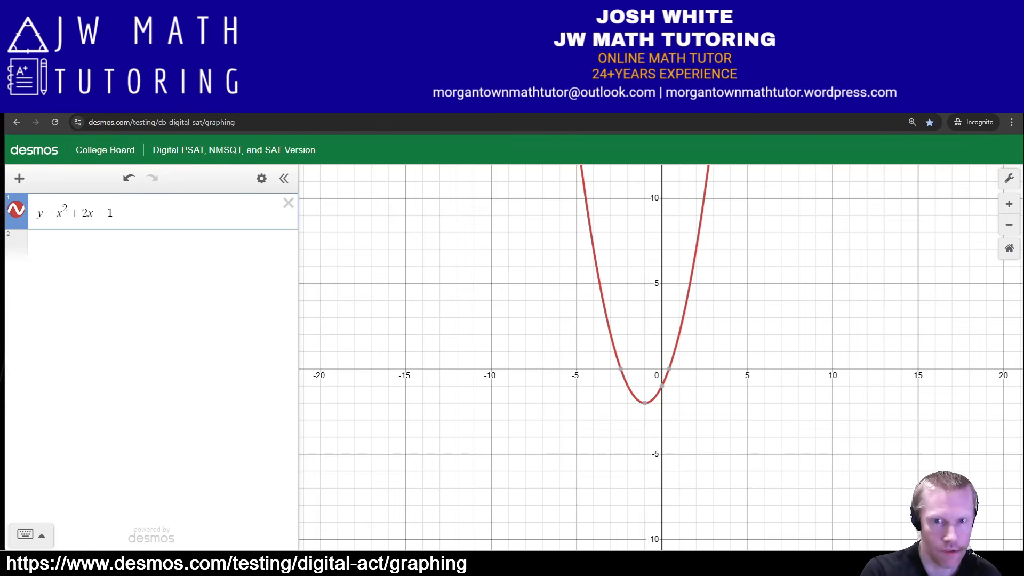
- Add the function f(x)=x^2+2x-1 as the second expression
{"action": "key", "text": "Return"}
{"action": "type", "text": "f"}
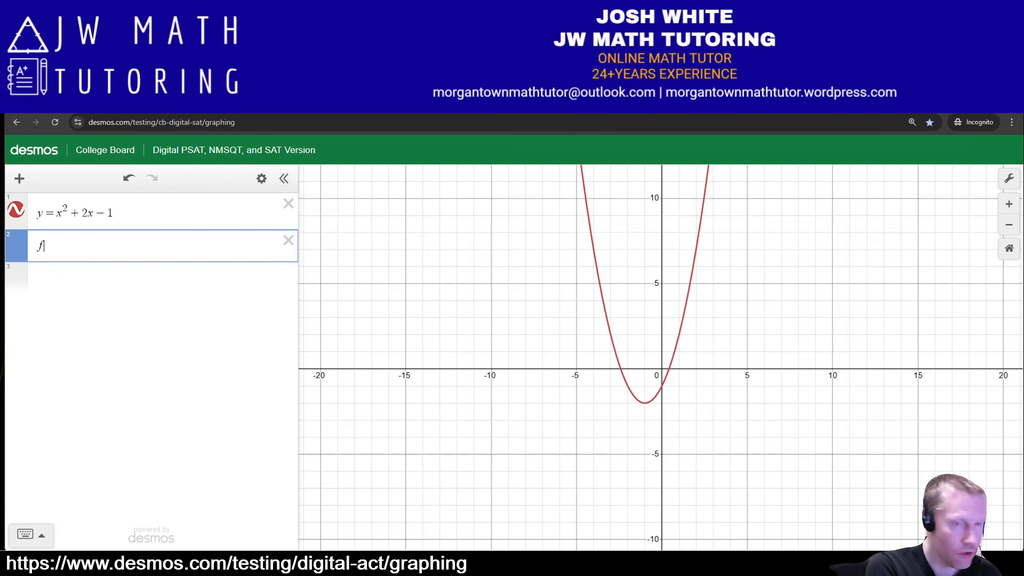
{"action": "type", "text": "(x)=x^2+2x-1"}
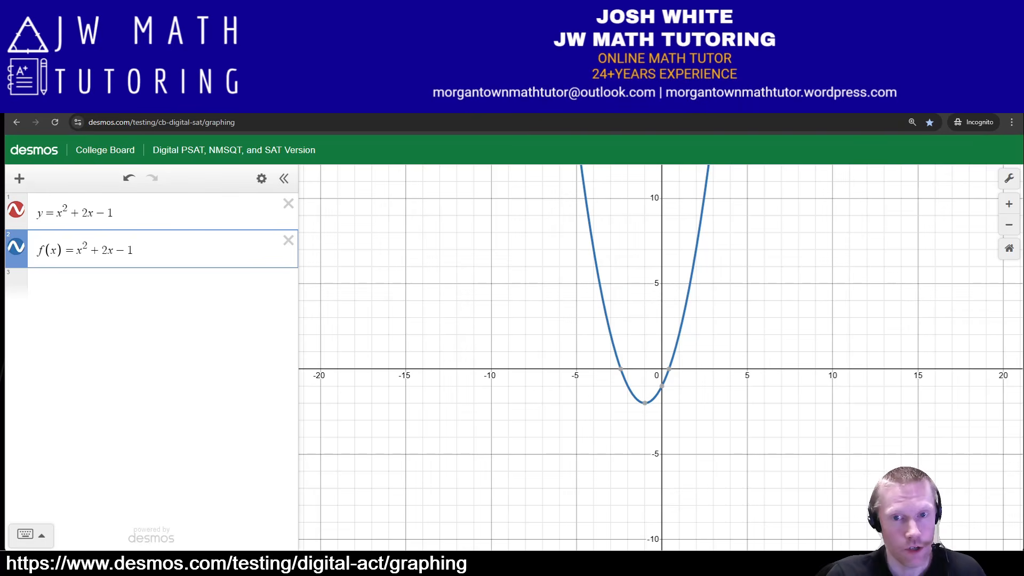
- Hide and reshow the f(x) graph, and do the same with the y = x^2+2x-1 graph
{"action": "left_click", "coordinate": [16, 247]}
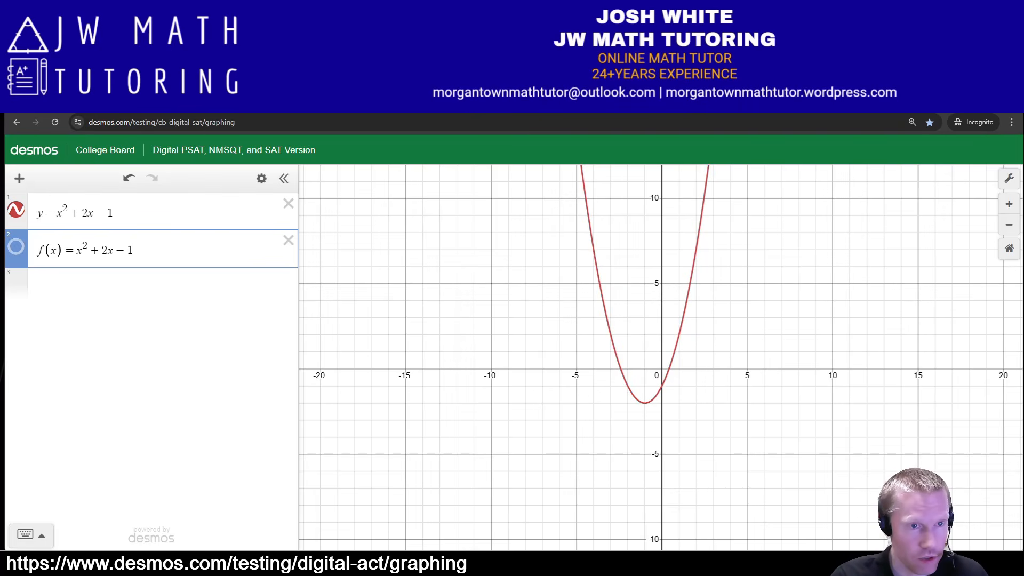
{"action": "left_click", "coordinate": [16, 247]}
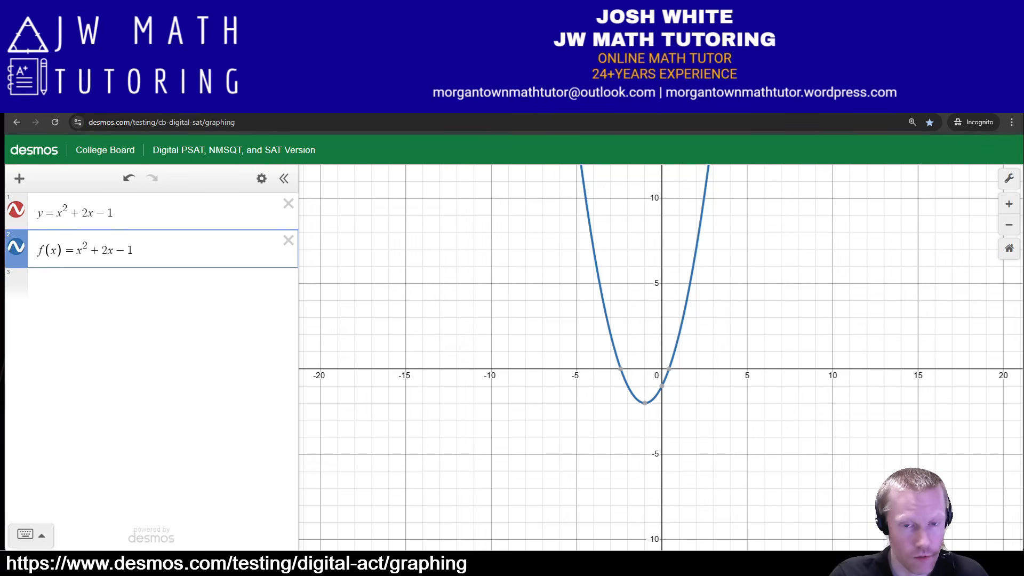
{"action": "left_click", "coordinate": [16, 209]}
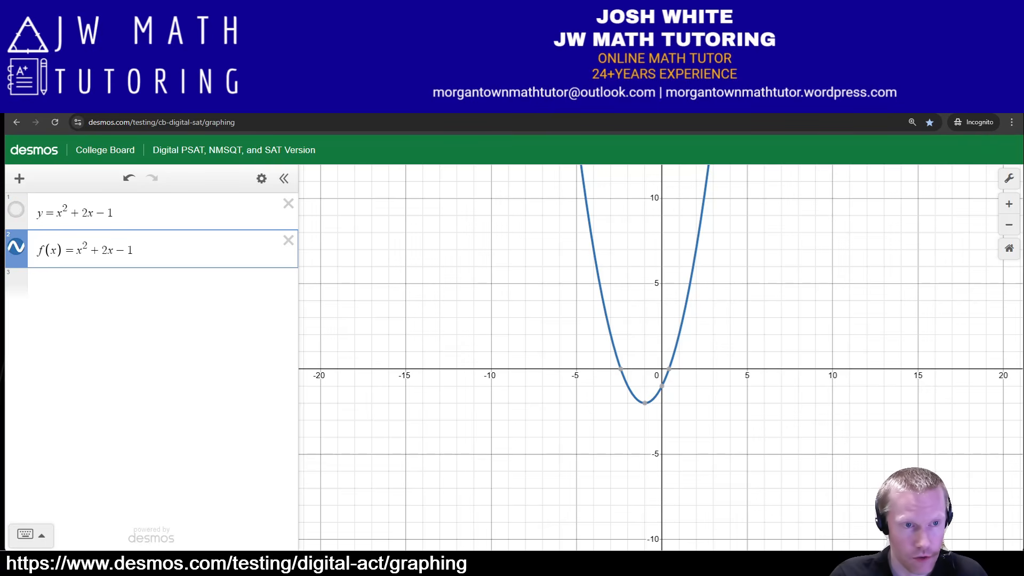
{"action": "left_click", "coordinate": [16, 210]}
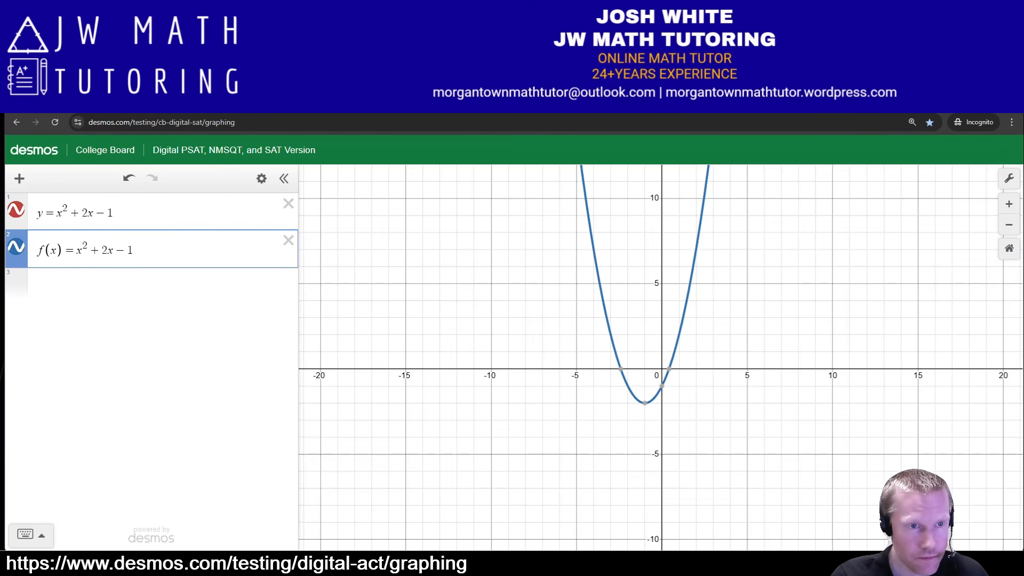
- Hide both parabolas, toggle the first one repeatedly, and turn both graphs back on
{"action": "left_click", "coordinate": [16, 210]}
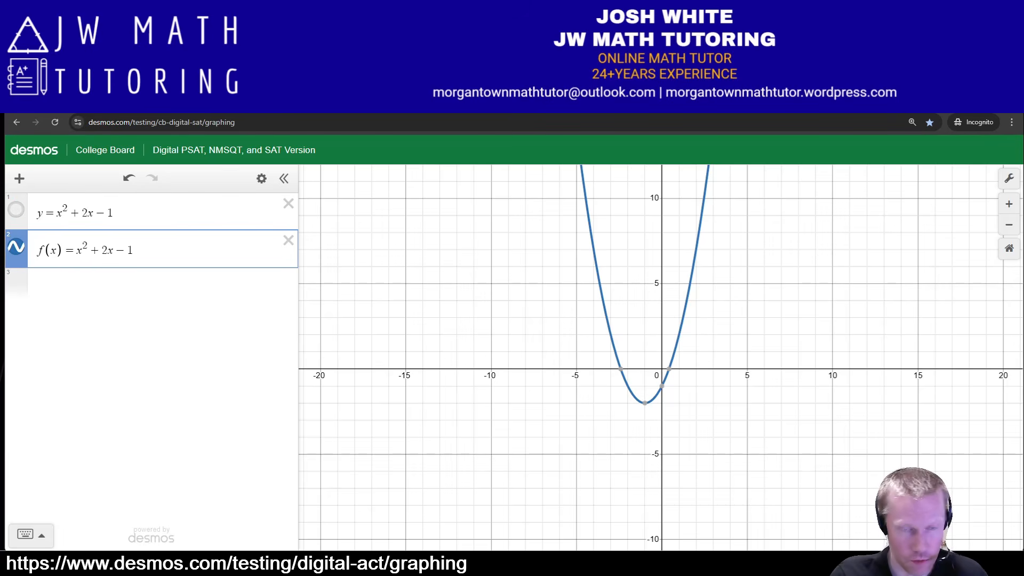
{"action": "left_click", "coordinate": [16, 246]}
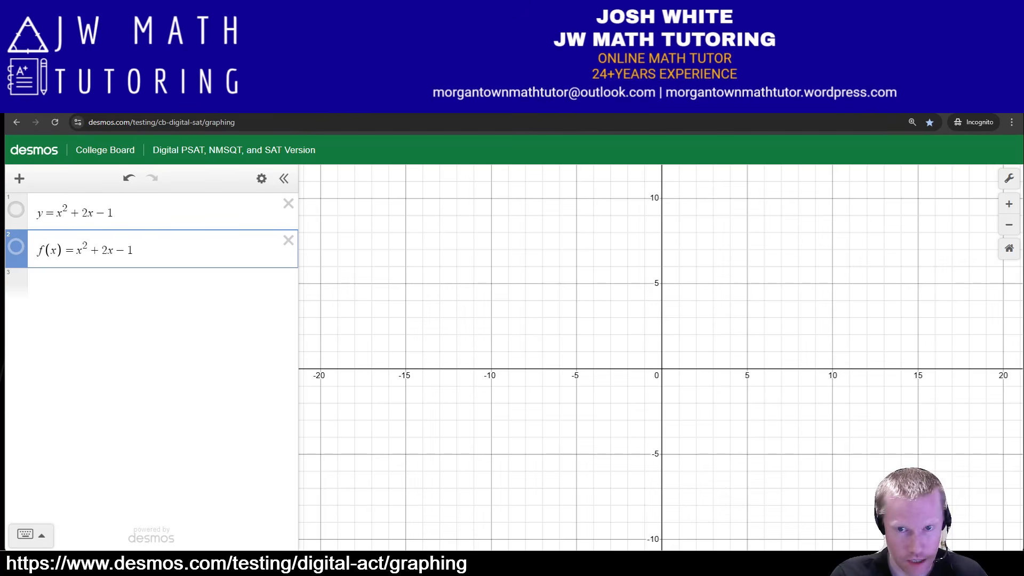
{"action": "left_click", "coordinate": [16, 209]}
{"action": "left_click", "coordinate": [16, 209]}
{"action": "left_click", "coordinate": [16, 209]}
{"action": "left_click", "coordinate": [16, 210]}
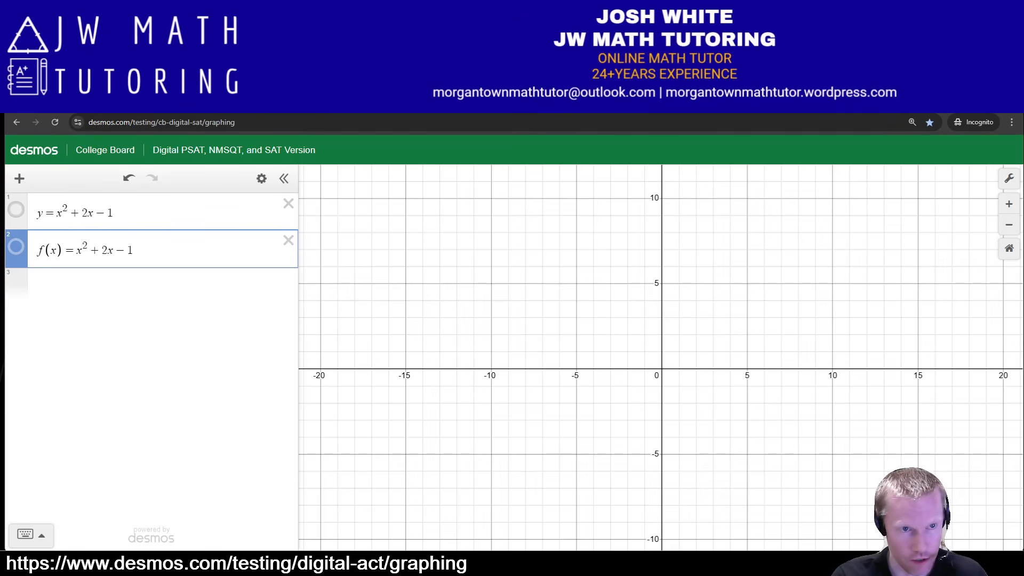
{"action": "left_click", "coordinate": [16, 210]}
{"action": "left_click", "coordinate": [16, 210]}
{"action": "left_click", "coordinate": [16, 247]}
{"action": "left_click", "coordinate": [16, 210]}
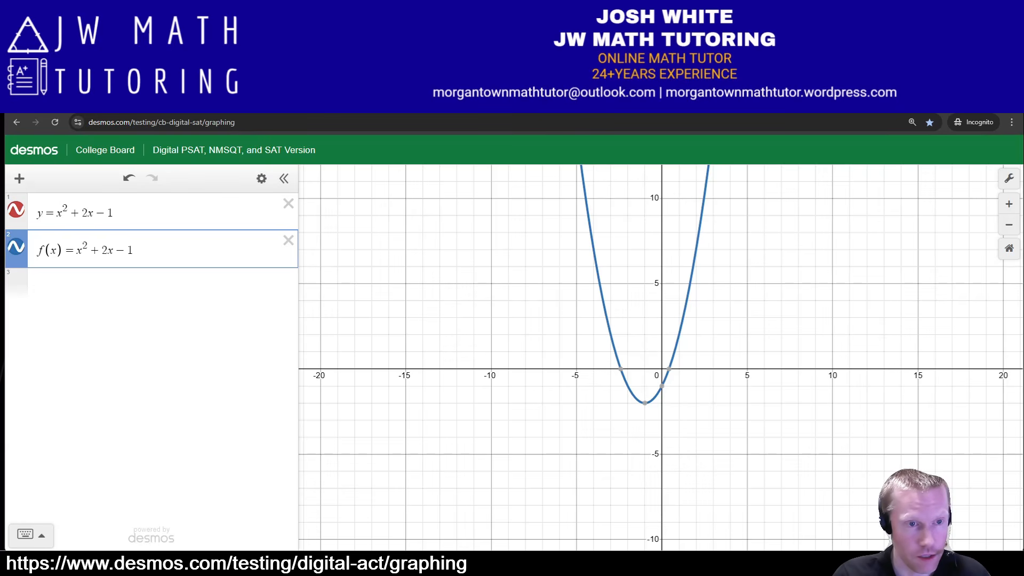
- Delete the f(x) expression and the empty line below it, keeping only y = x^2+2x-1
{"action": "key", "text": "Return"}
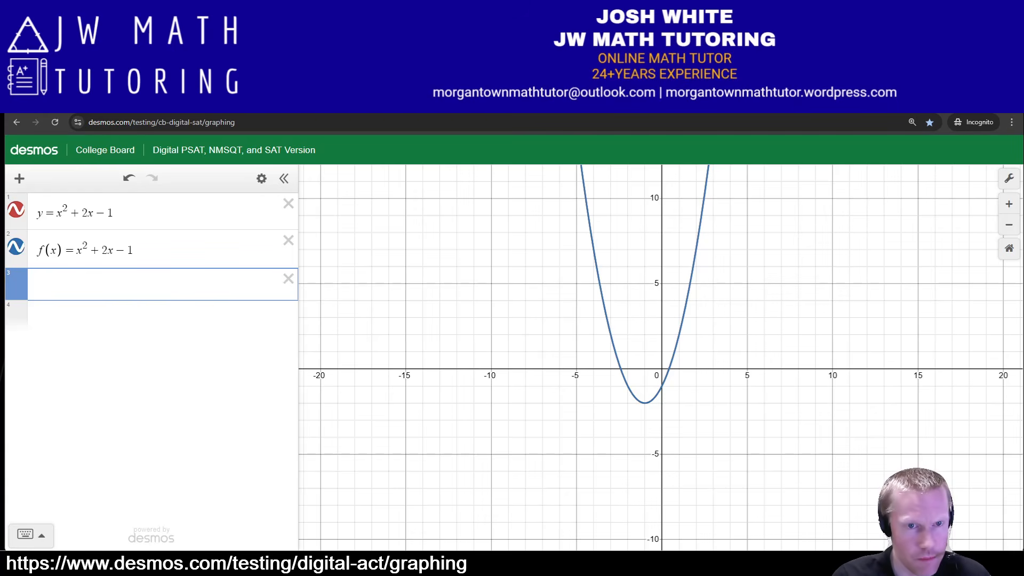
{"action": "left_click", "coordinate": [288, 241]}
{"action": "left_click", "coordinate": [288, 241]}
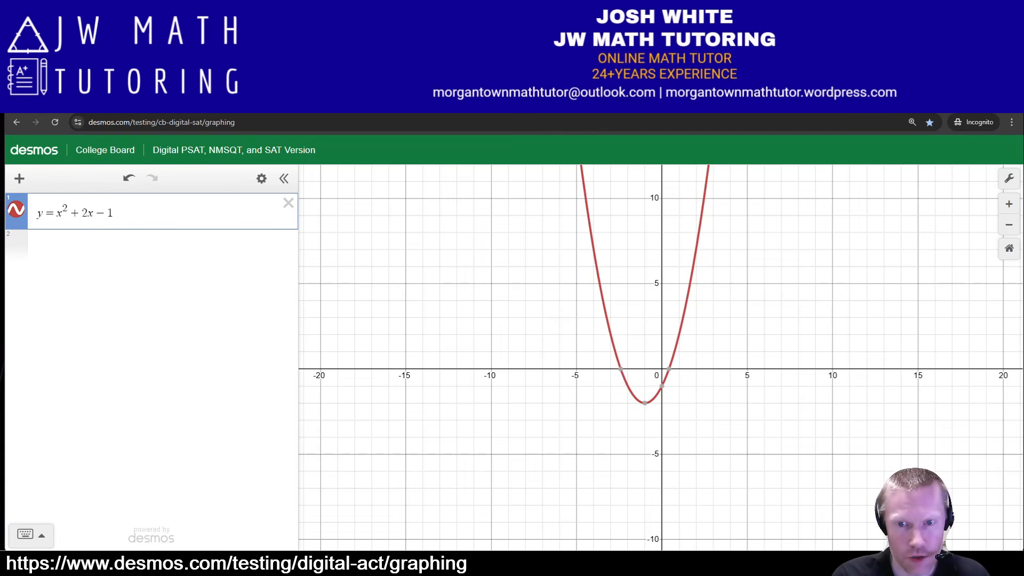
- Trace along the rising right branch of the parabola to a point just above y = 4, reading its coordinates
{"action": "left_click_drag", "start_coordinate": [670, 367], "coordinate": [689, 283]}
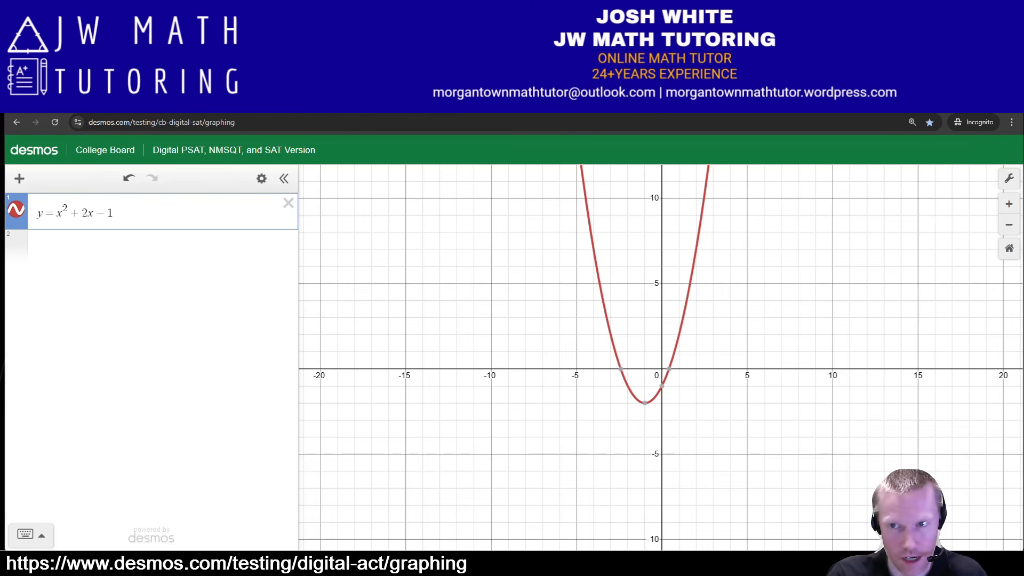
{"action": "scroll", "coordinate": [690, 313], "scroll_direction": "up", "scroll_amount": 6}
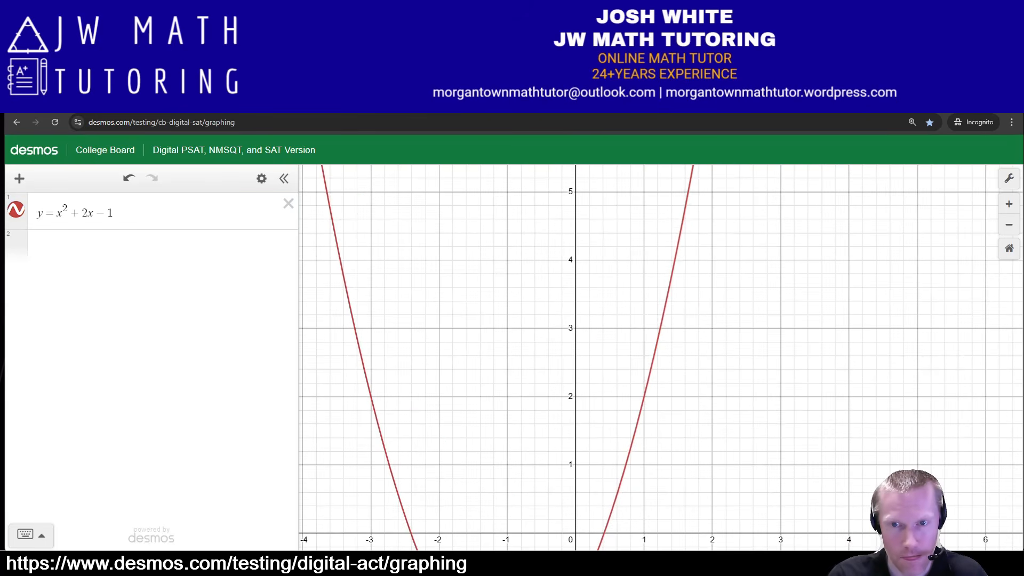
{"action": "left_click", "coordinate": [671, 278]}
{"action": "left_click_drag", "start_coordinate": [670, 278], "coordinate": [675, 256]}
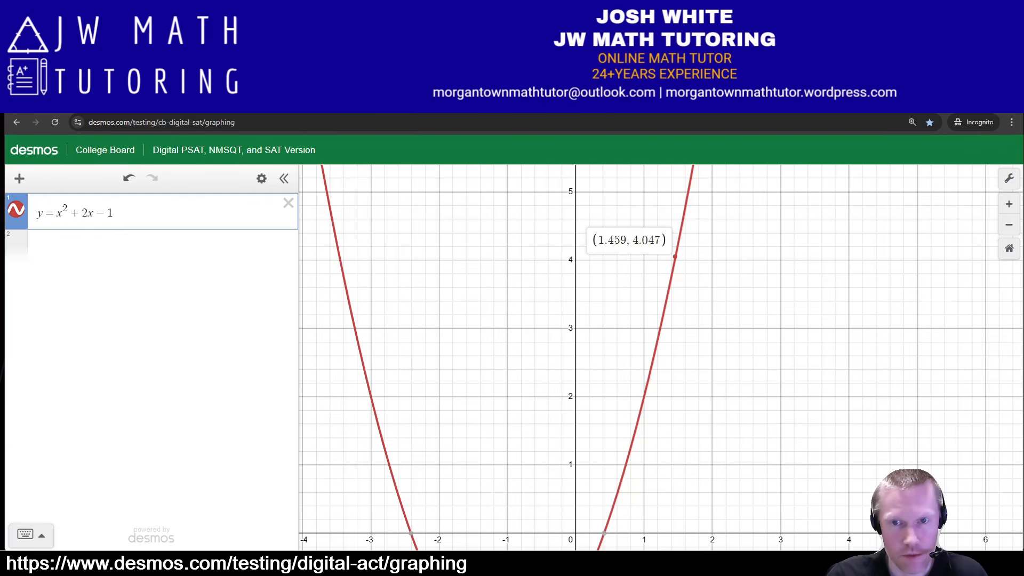
- Trace points along the parabola's rising right branch at higher zoom, reading coordinates around y = 1.2, and restore the default view
{"action": "left_click_drag", "start_coordinate": [675, 256], "coordinate": [675, 256]}
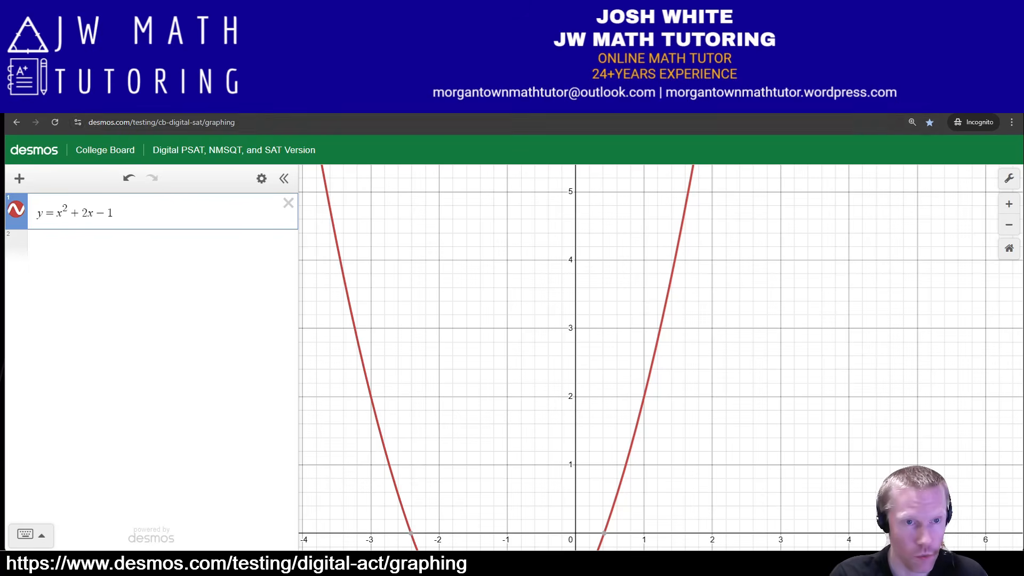
{"action": "left_click", "coordinate": [1009, 248]}
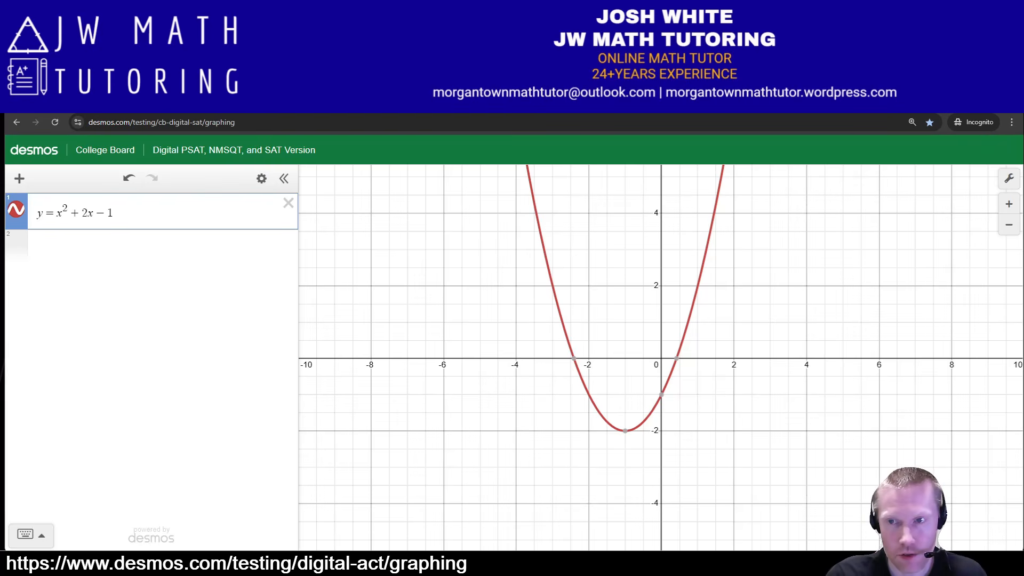
{"action": "scroll", "coordinate": [694, 296], "scroll_direction": "up", "scroll_amount": 10}
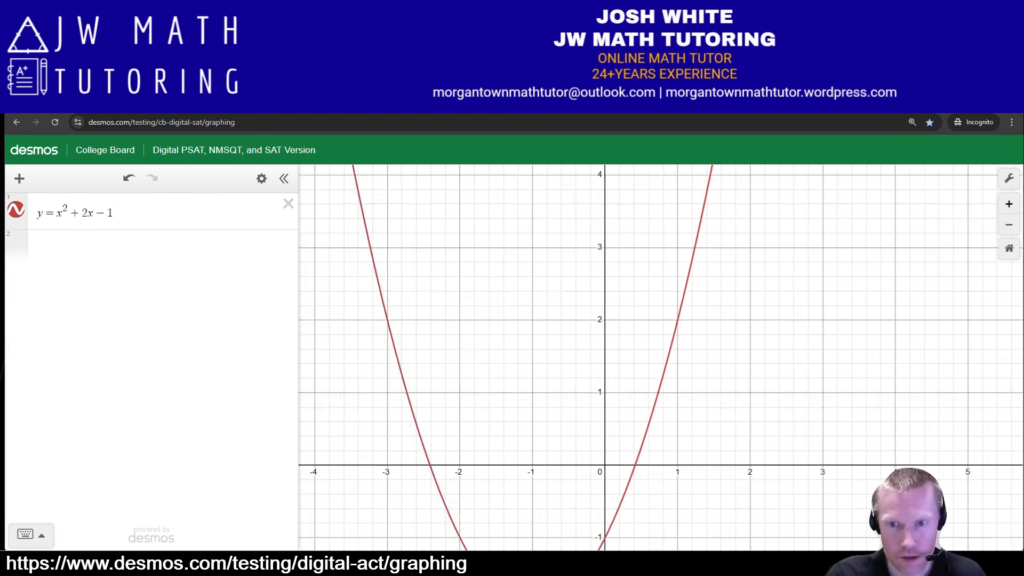
{"action": "left_click_drag", "start_coordinate": [694, 297], "coordinate": [626, 290]}
{"action": "scroll", "coordinate": [588, 507], "scroll_direction": "up", "scroll_amount": 3}
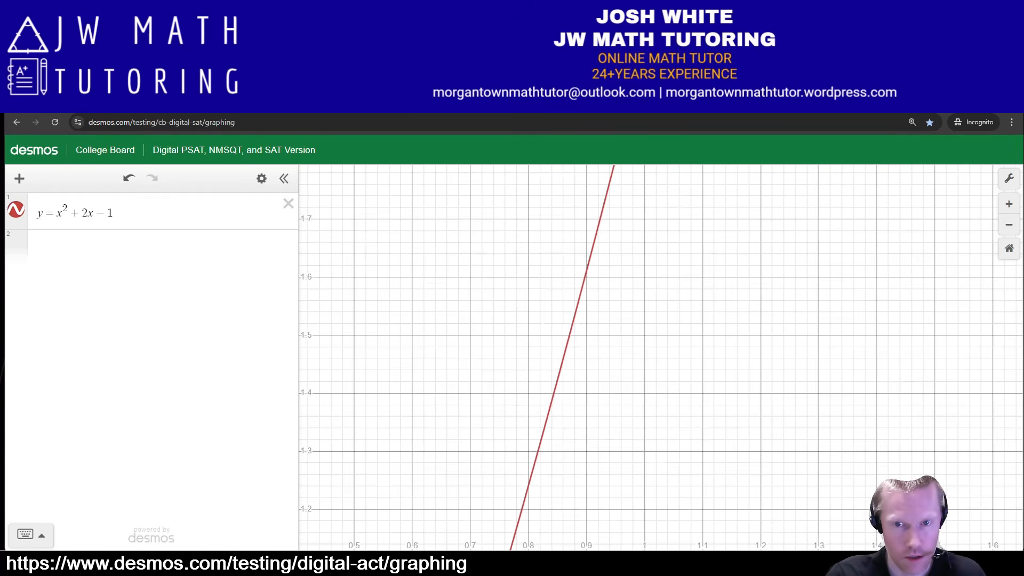
{"action": "left_click_drag", "start_coordinate": [586, 414], "coordinate": [601, 365]}
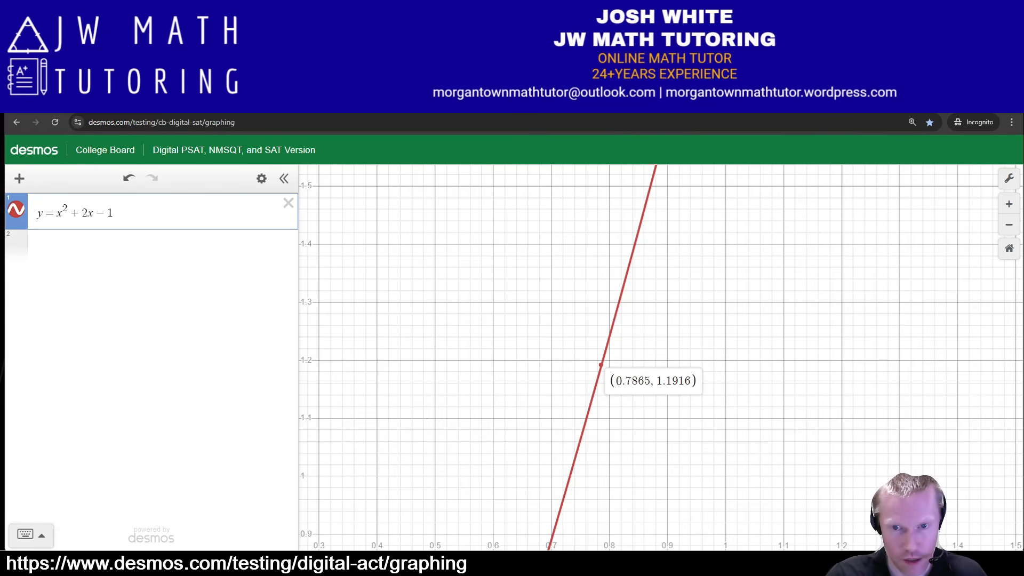
{"action": "left_click_drag", "start_coordinate": [601, 365], "coordinate": [605, 350]}
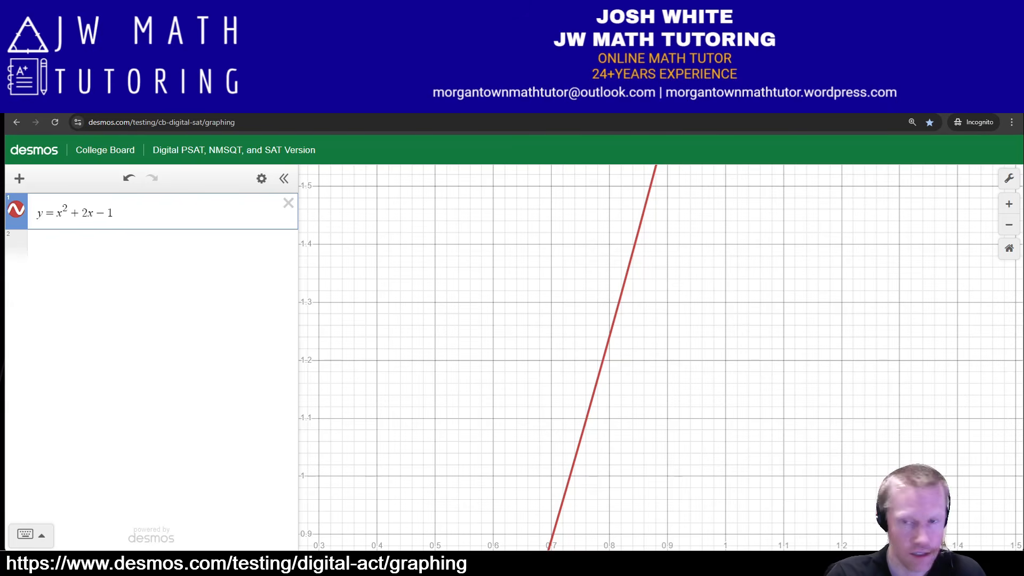
{"action": "left_click", "coordinate": [1009, 248]}
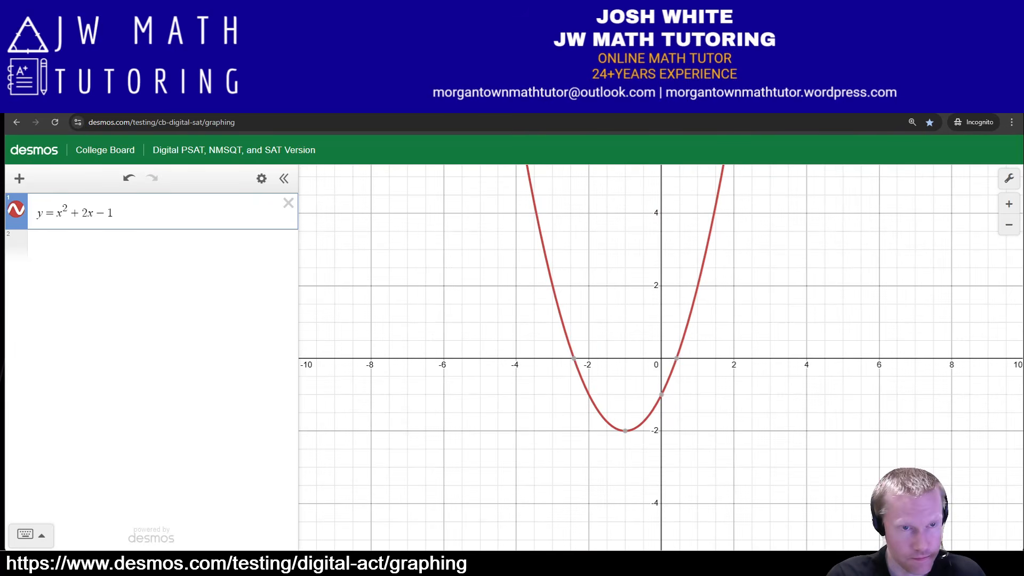
- Graph the horizontal line y = 3 and display the coordinates of both its intersections with the parabola
{"action": "left_click", "coordinate": [107, 246]}
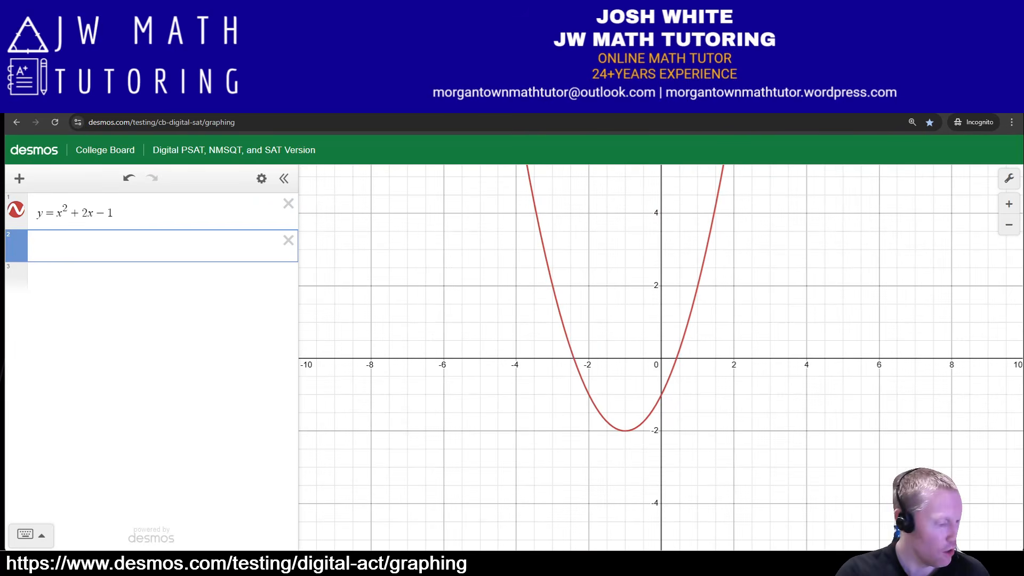
{"action": "type", "text": "y"}
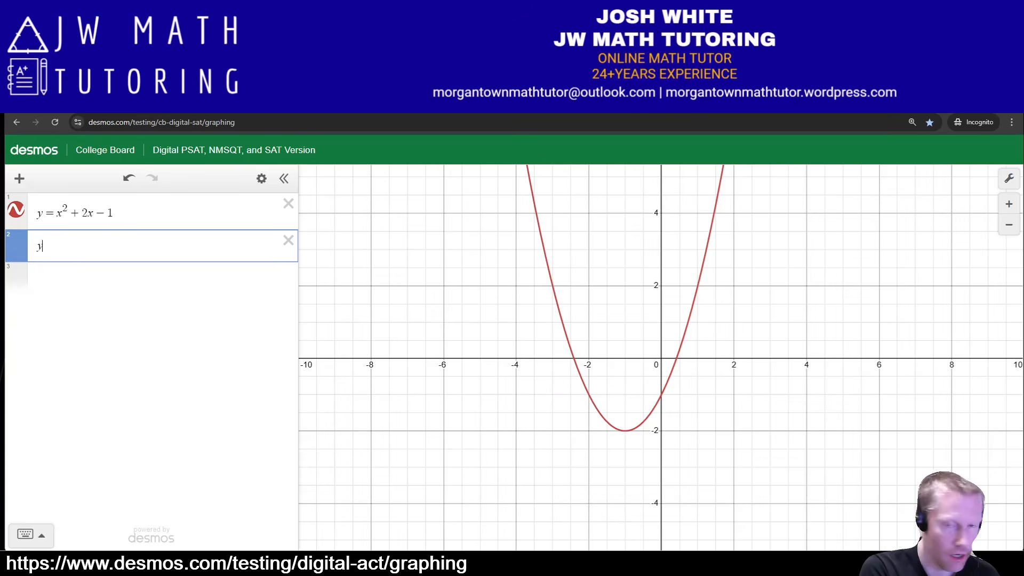
{"action": "type", "text": "=3"}
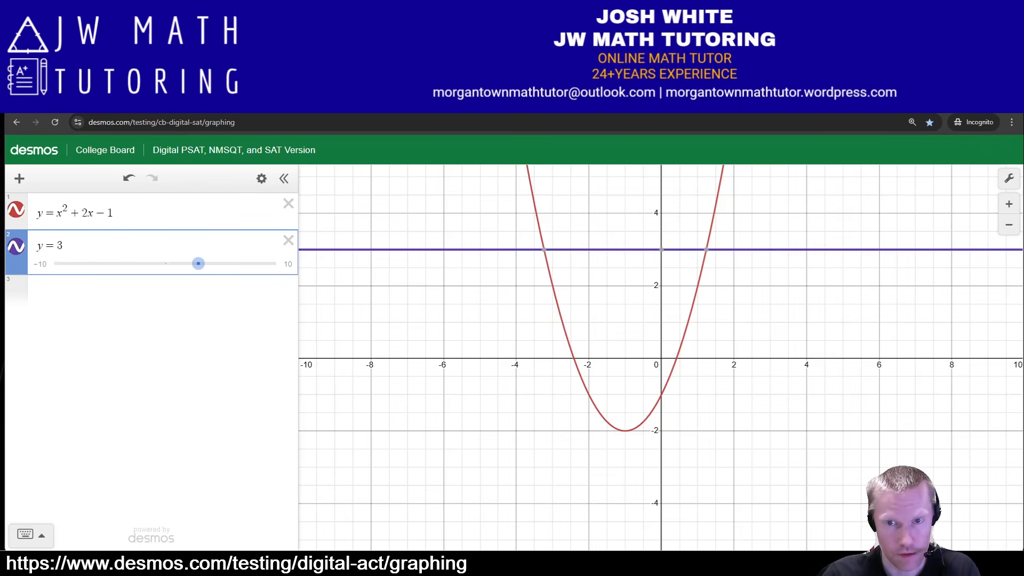
{"action": "mouse_move", "coordinate": [543, 249]}
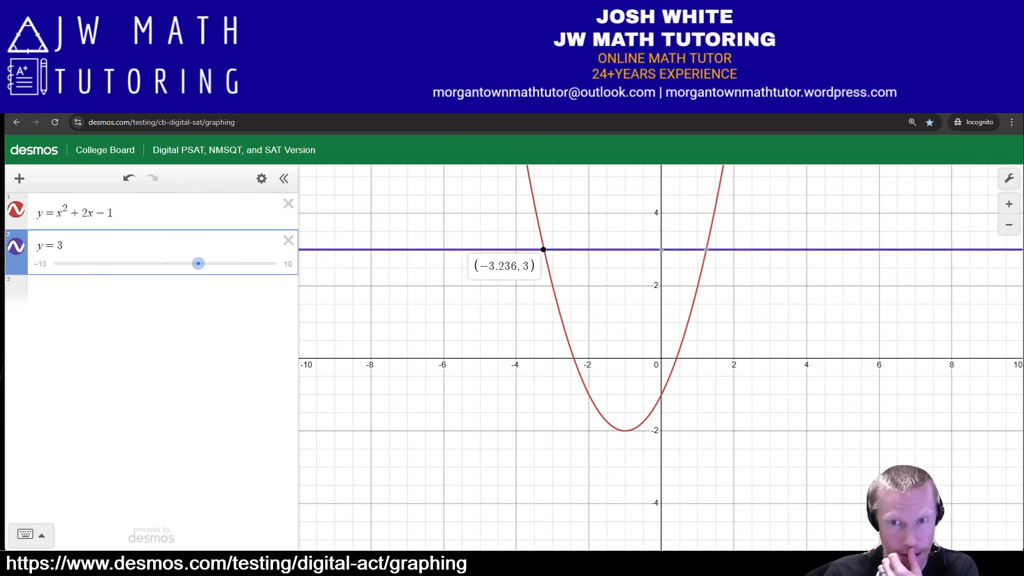
{"action": "left_click", "coordinate": [706, 249]}
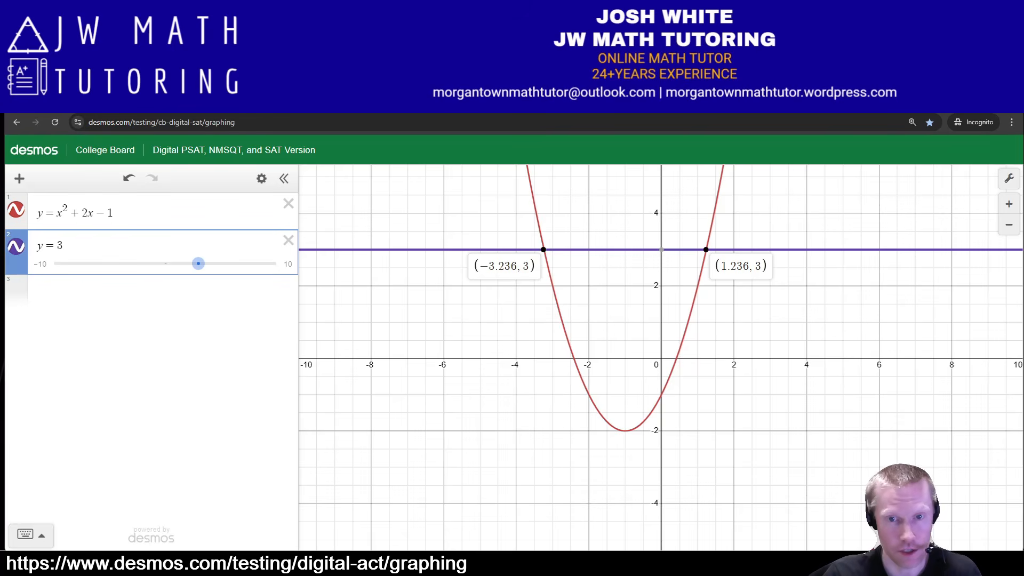
{"action": "key", "text": "Escape"}
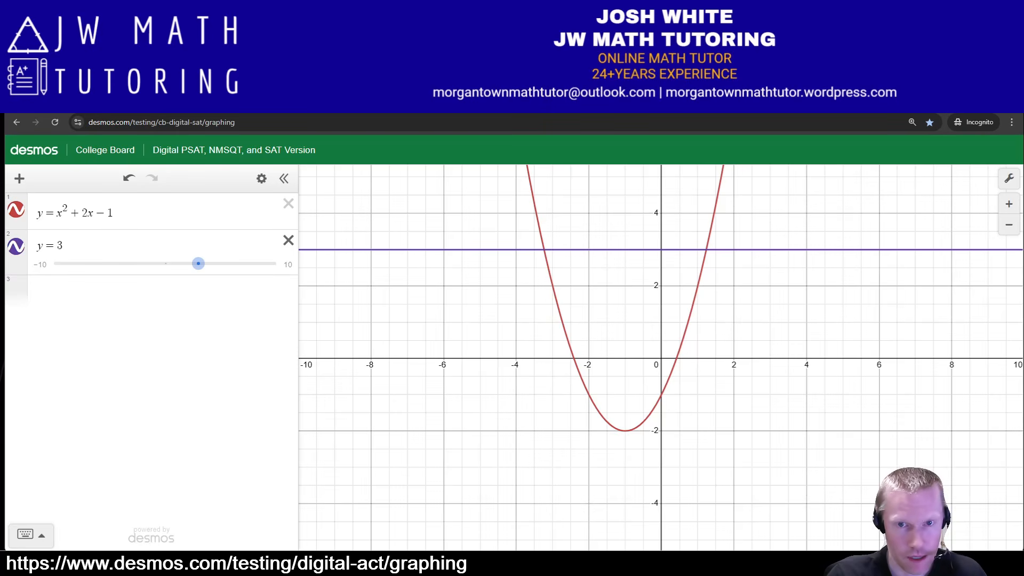
- Delete the y = 3 line and the parabola, and enter the equation |x-4| = -x+3 instead
{"action": "left_click", "coordinate": [288, 240]}
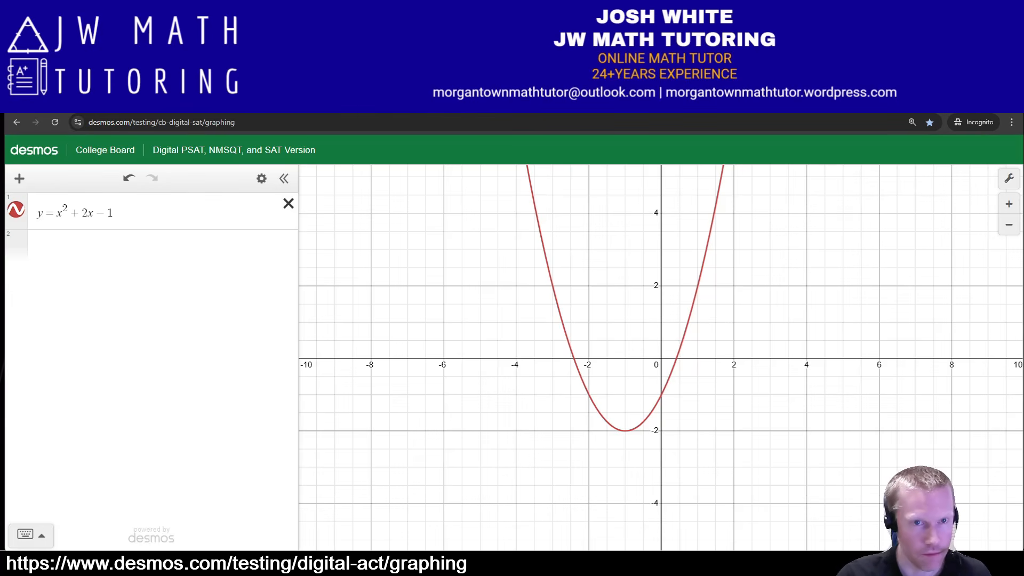
{"action": "left_click", "coordinate": [288, 203]}
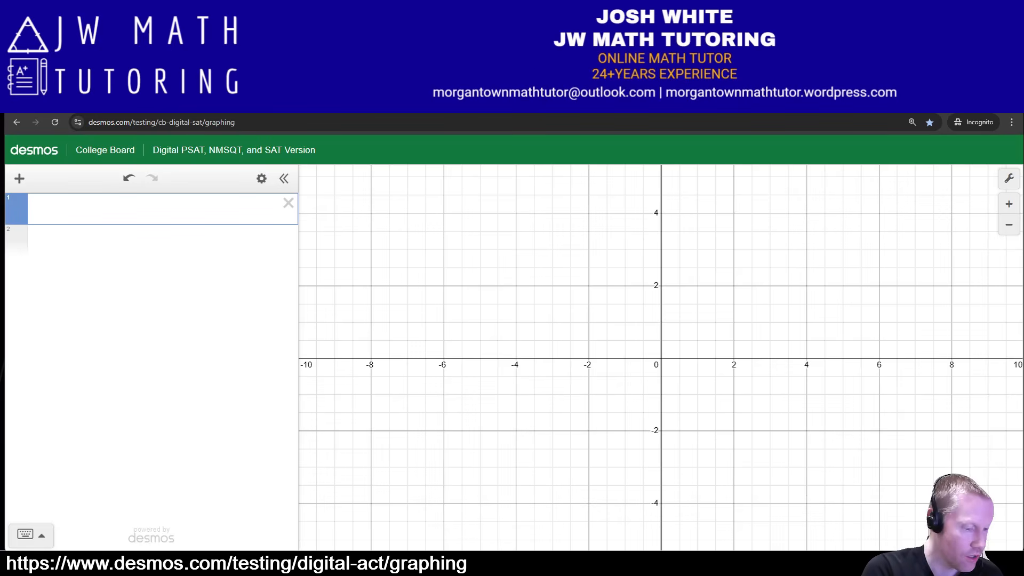
{"action": "type", "text": "|"}
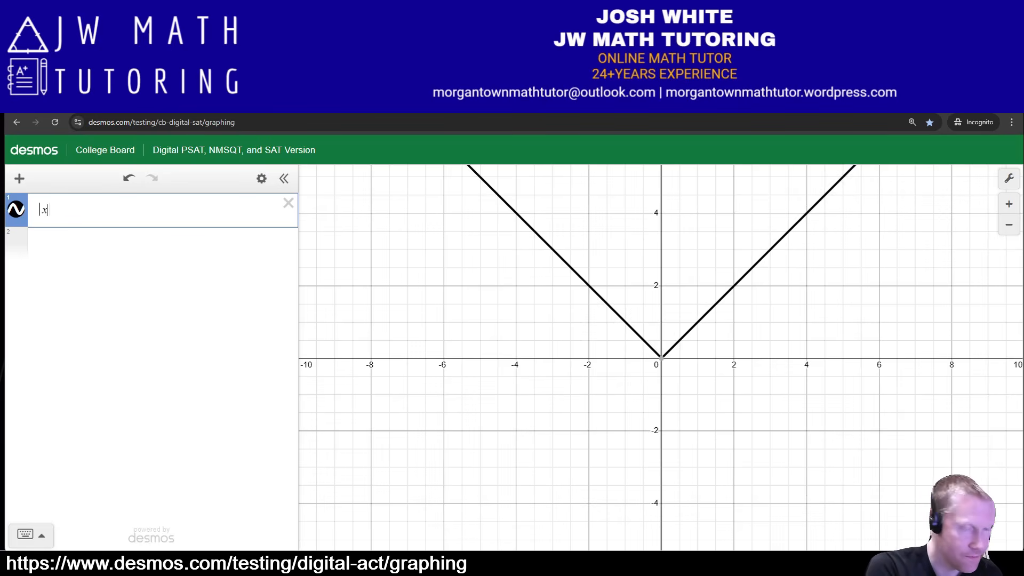
{"action": "type", "text": "x-4|=-x+3"}
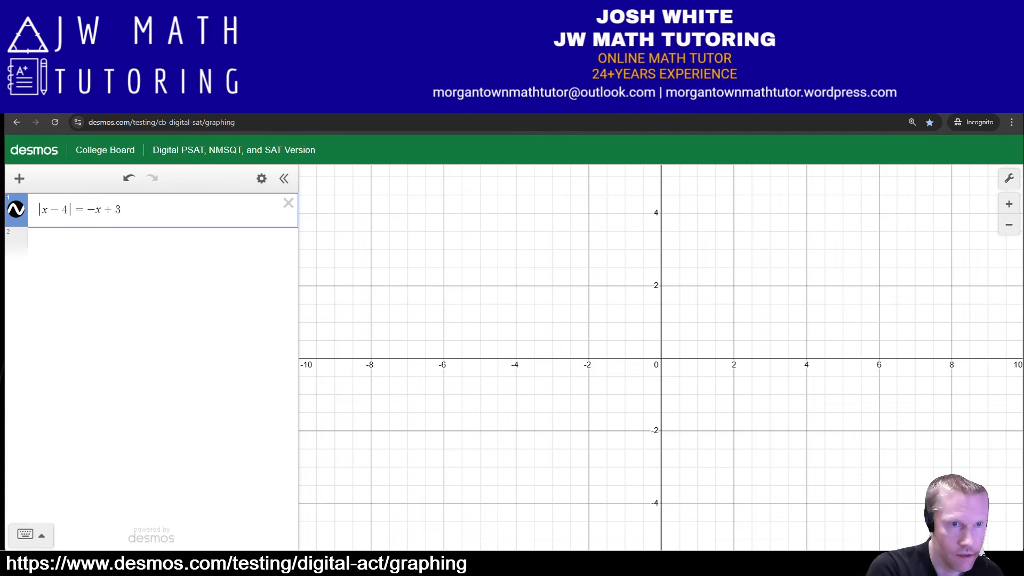
- Change the absolute value term of the equation to |2x-4|
{"action": "left_click", "coordinate": [1009, 225]}
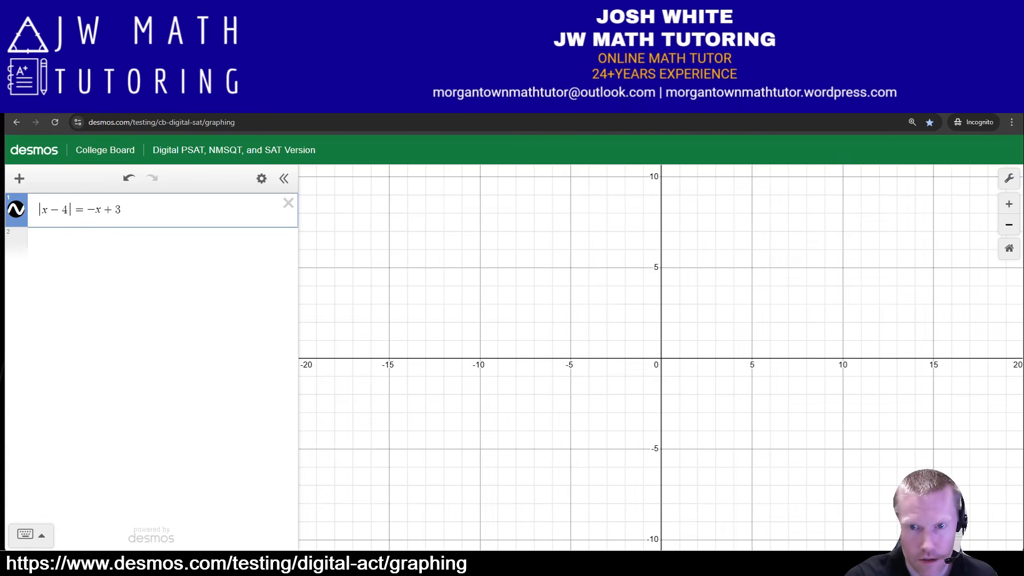
{"action": "left_click", "coordinate": [1009, 225]}
{"action": "left_click", "coordinate": [1009, 225]}
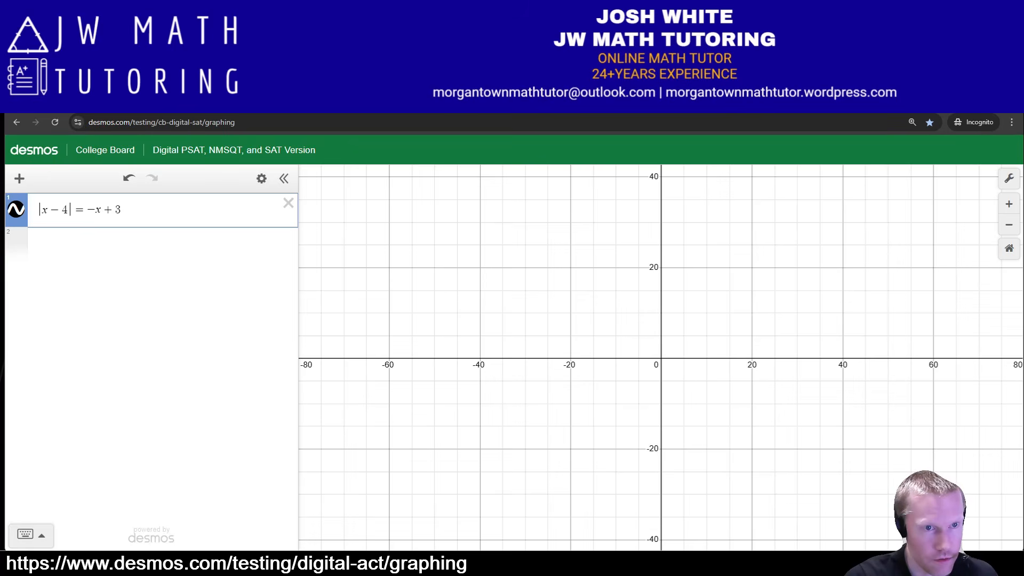
{"action": "type", "text": "2"}
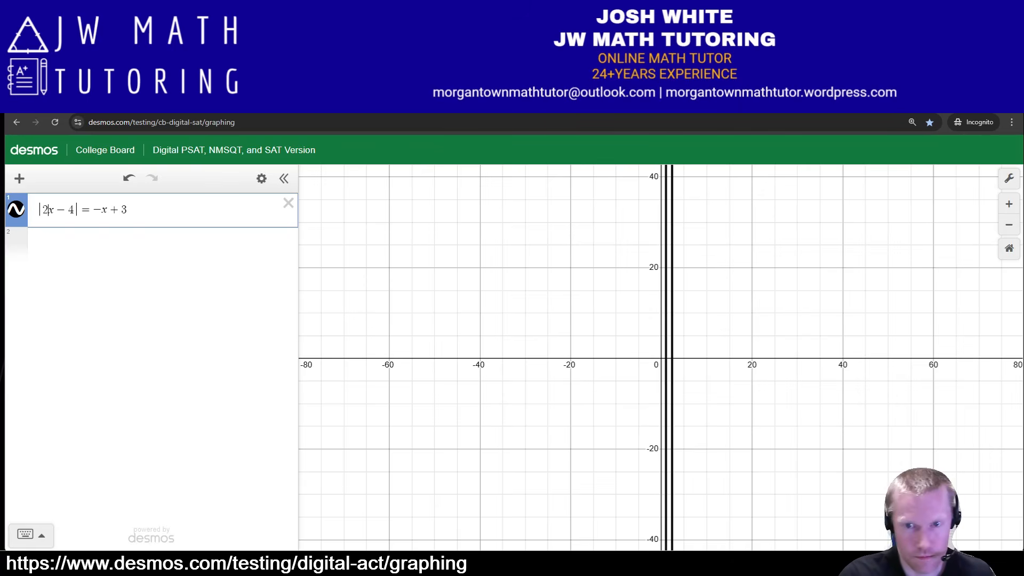
{"action": "left_click", "coordinate": [1009, 204]}
{"action": "left_click", "coordinate": [1009, 203]}
{"action": "left_click", "coordinate": [1009, 204]}
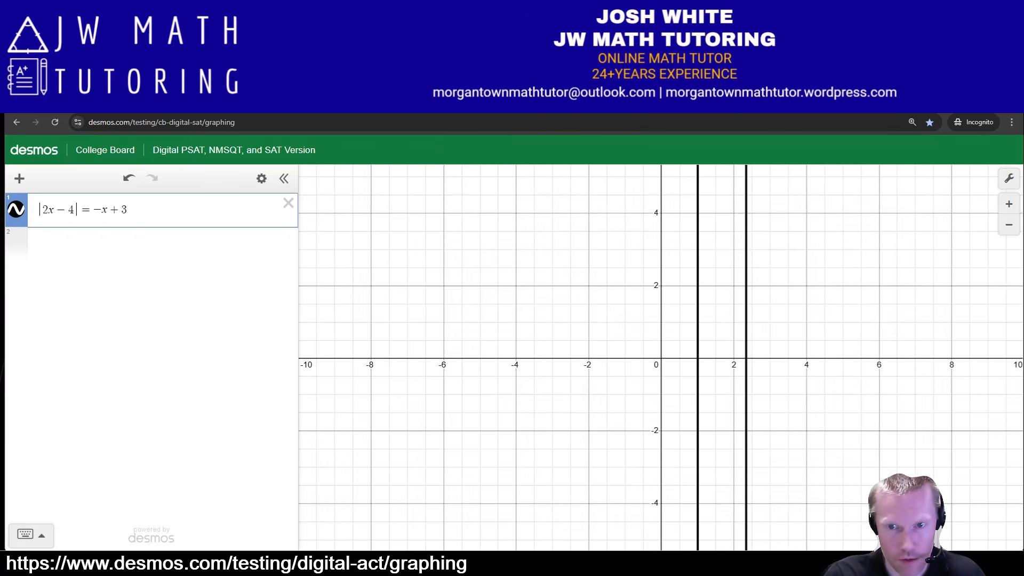
- Examine where the two vertical solution lines of |2x-4| = -x+3 cross the x-axis
{"action": "left_click_drag", "start_coordinate": [811, 320], "coordinate": [690, 311]}
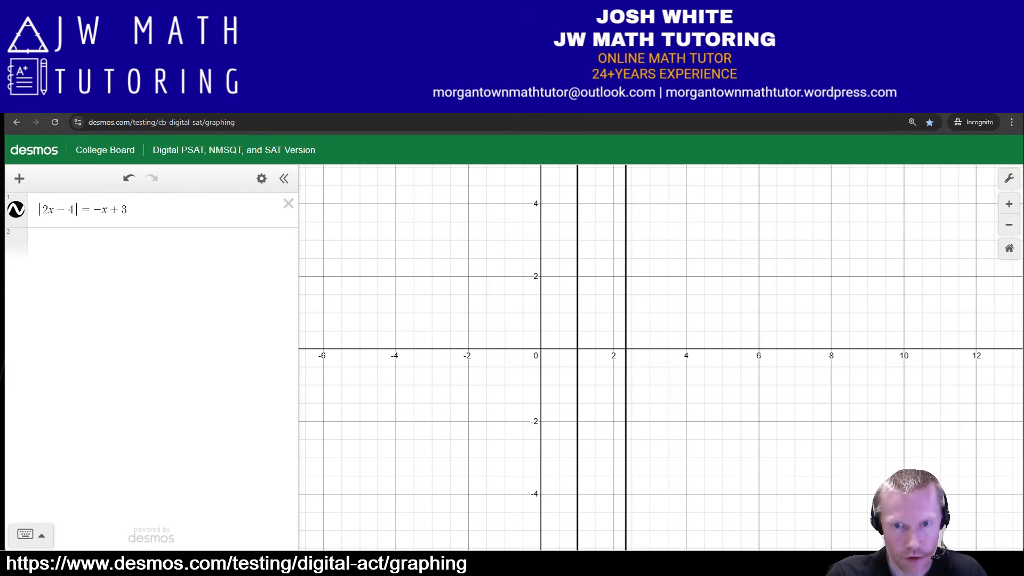
{"action": "left_click_drag", "start_coordinate": [690, 311], "coordinate": [691, 311]}
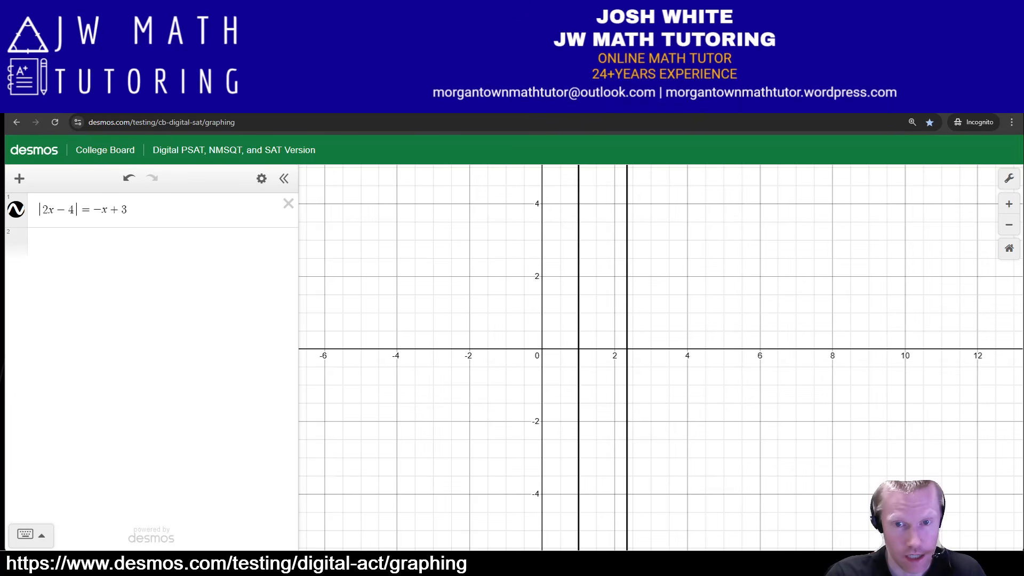
{"action": "left_click_drag", "start_coordinate": [691, 311], "coordinate": [692, 311]}
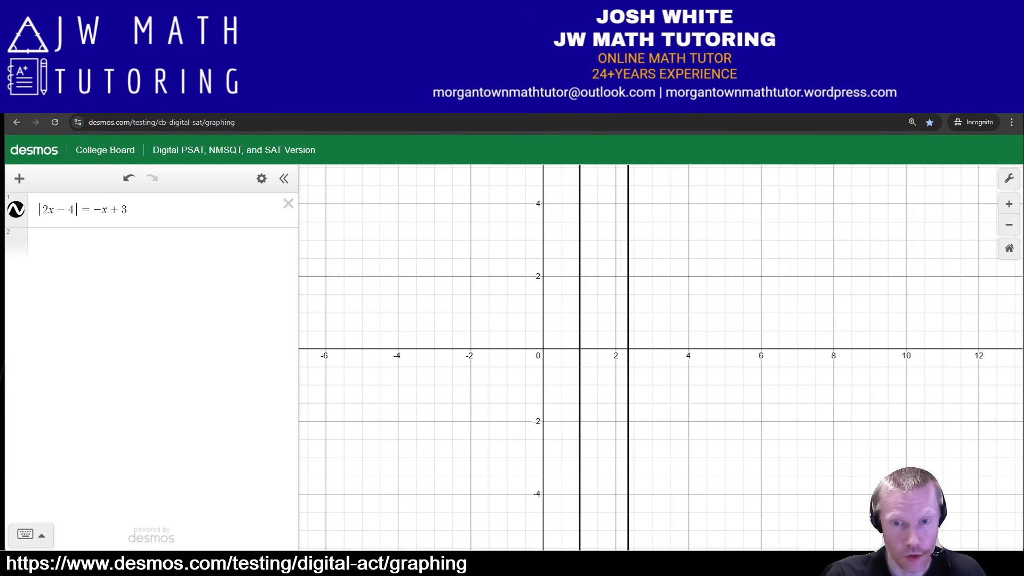
{"action": "scroll", "coordinate": [602, 350], "scroll_direction": "up", "scroll_amount": 6}
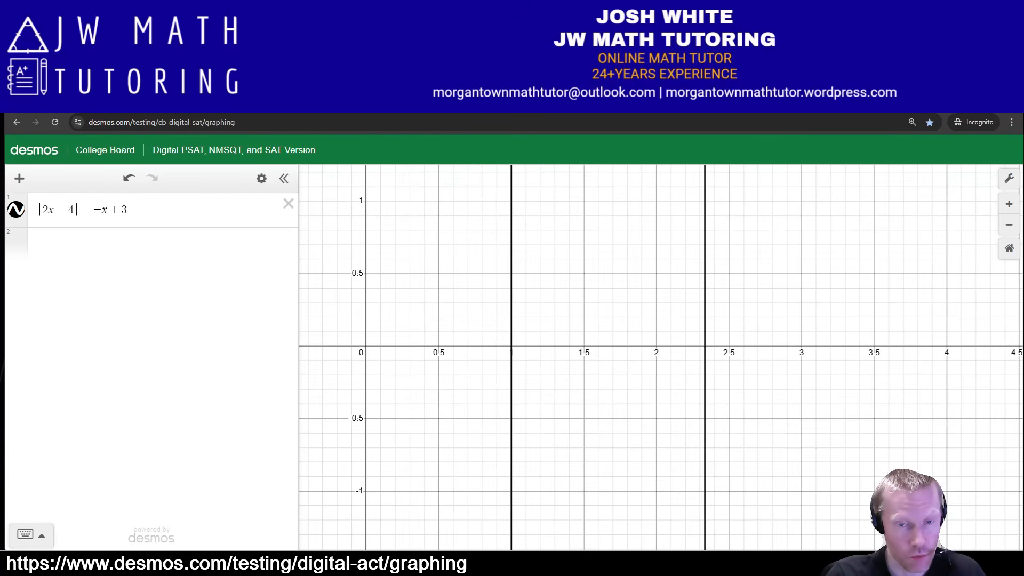
{"action": "left_click_drag", "start_coordinate": [603, 350], "coordinate": [564, 353]}
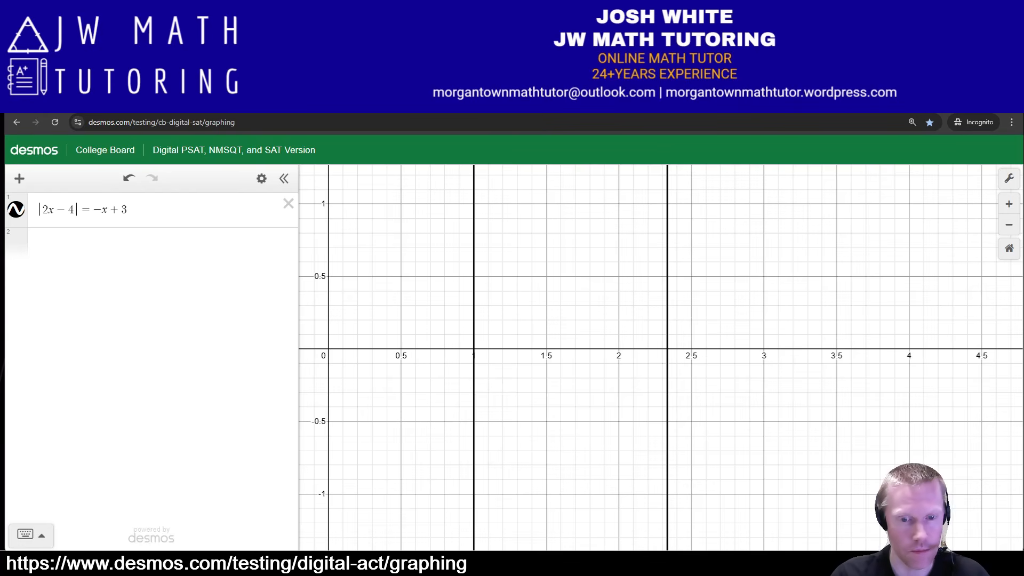
- Add the horizontal line y = 4 as a second expression below the absolute value equation
{"action": "left_click", "coordinate": [1009, 248]}
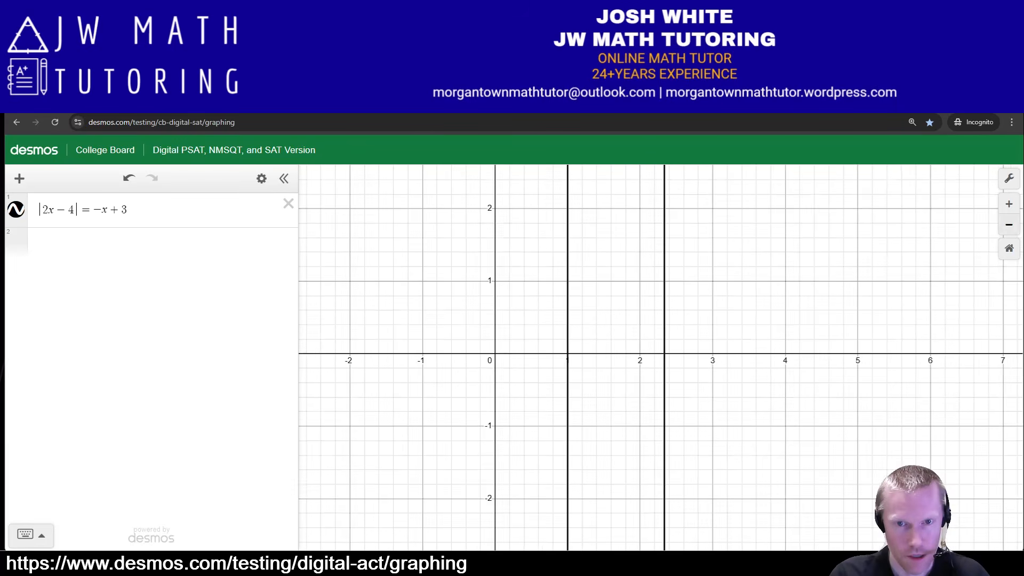
{"action": "left_click", "coordinate": [107, 244]}
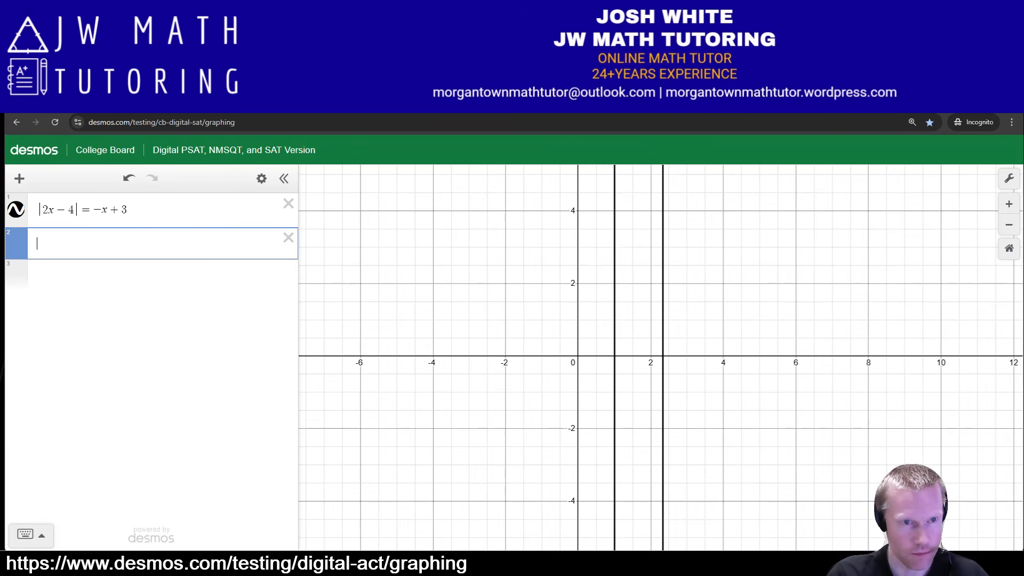
{"action": "type", "text": "y = 4"}
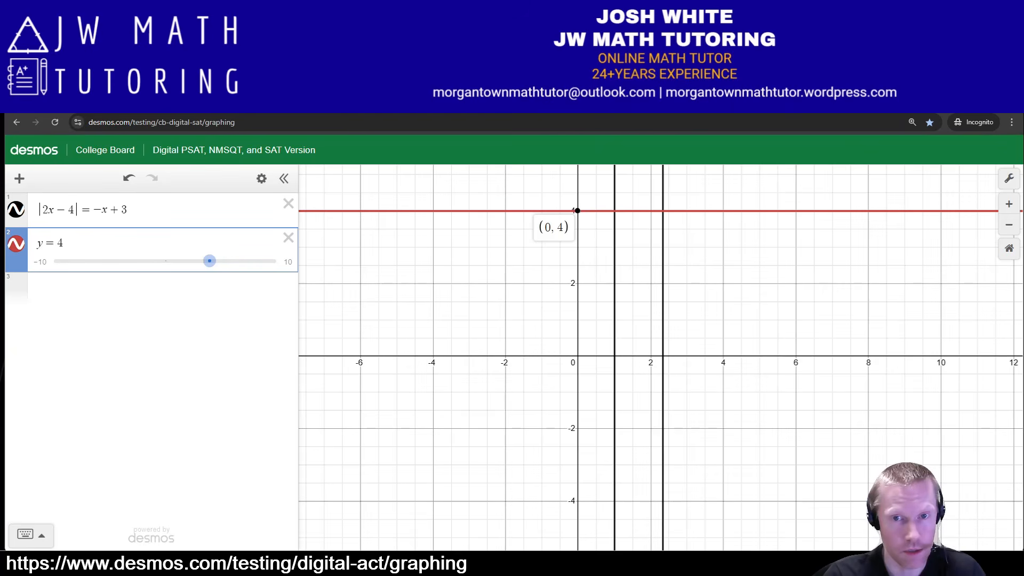
- Try to read the coordinates where y = 4 crosses both vertical solution lines, and restore the default view
{"action": "left_click_drag", "start_coordinate": [614, 211], "coordinate": [616, 211]}
{"action": "left_click_drag", "start_coordinate": [629, 262], "coordinate": [632, 313]}
{"action": "scroll", "coordinate": [648, 227], "scroll_direction": "up", "scroll_amount": 10}
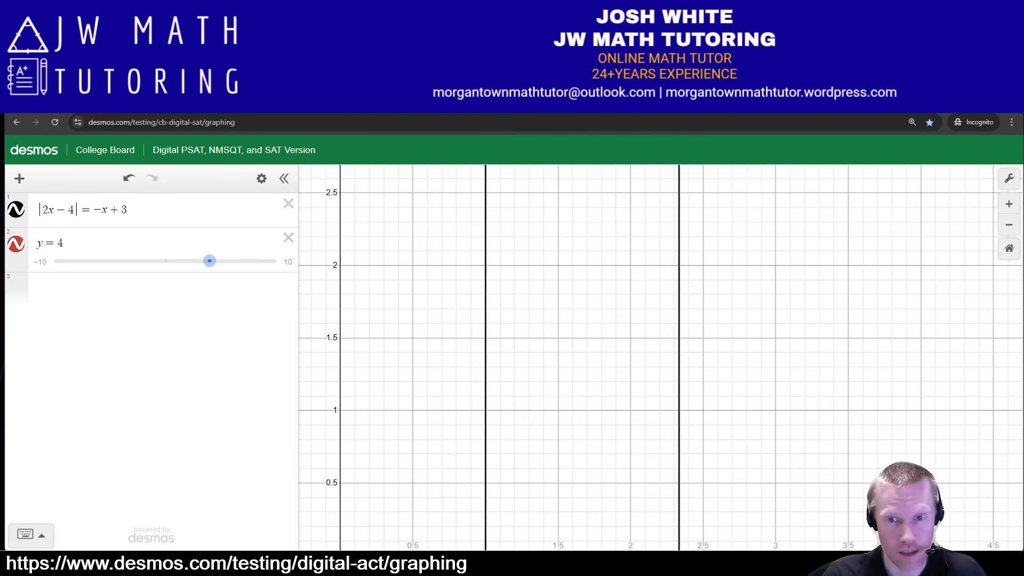
{"action": "left_click_drag", "start_coordinate": [528, 366], "coordinate": [526, 366]}
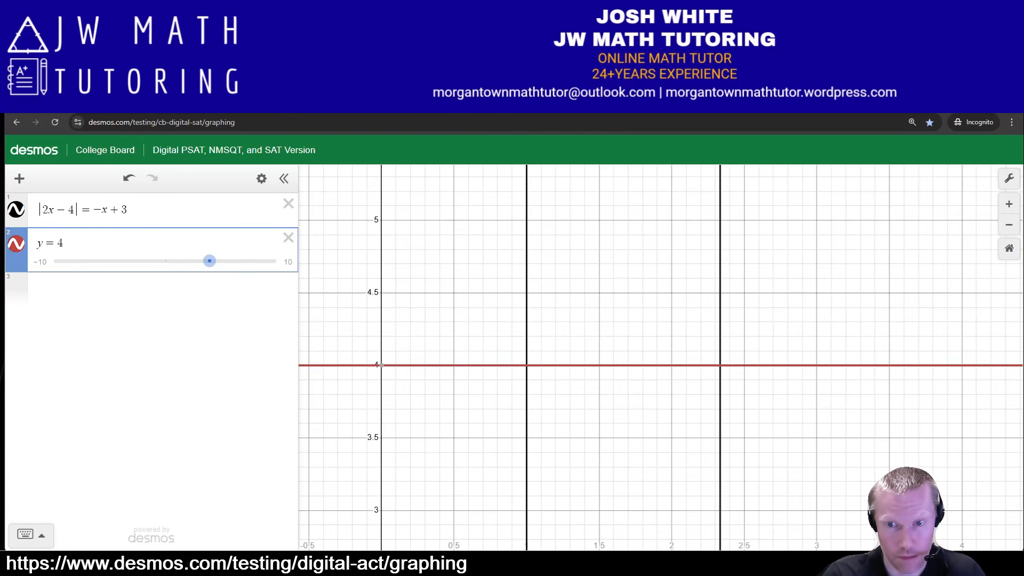
{"action": "left_click_drag", "start_coordinate": [720, 365], "coordinate": [720, 365]}
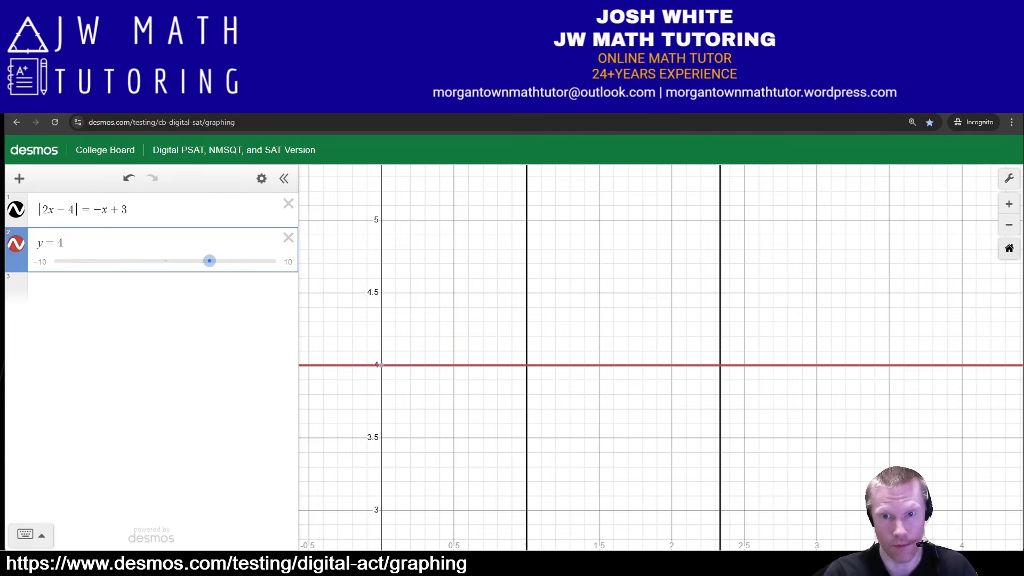
{"action": "left_click", "coordinate": [1009, 248]}
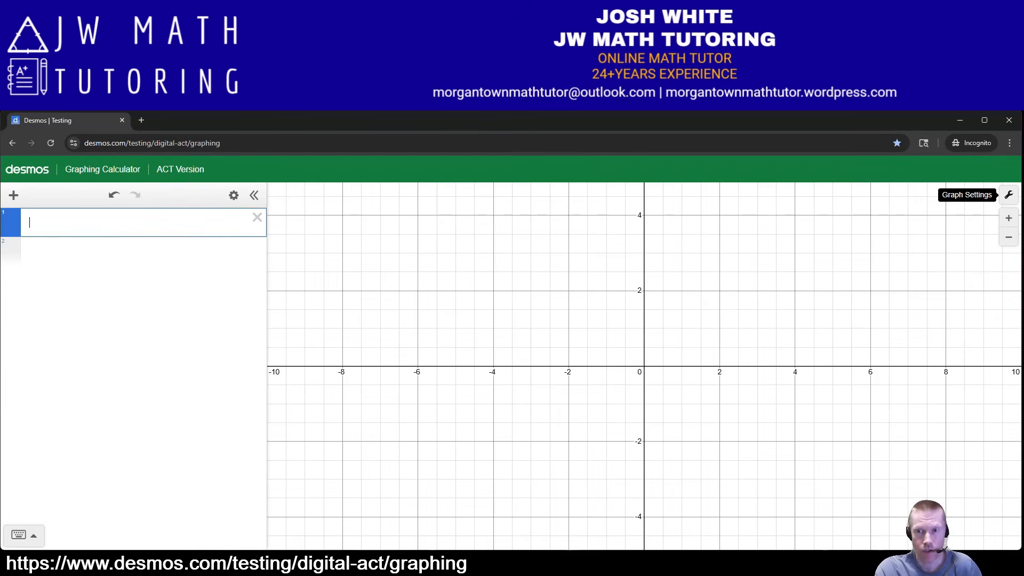
- Turn on Complex Mode in the graph settings of the ACT version calculator
{"action": "left_click", "coordinate": [1008, 194]}
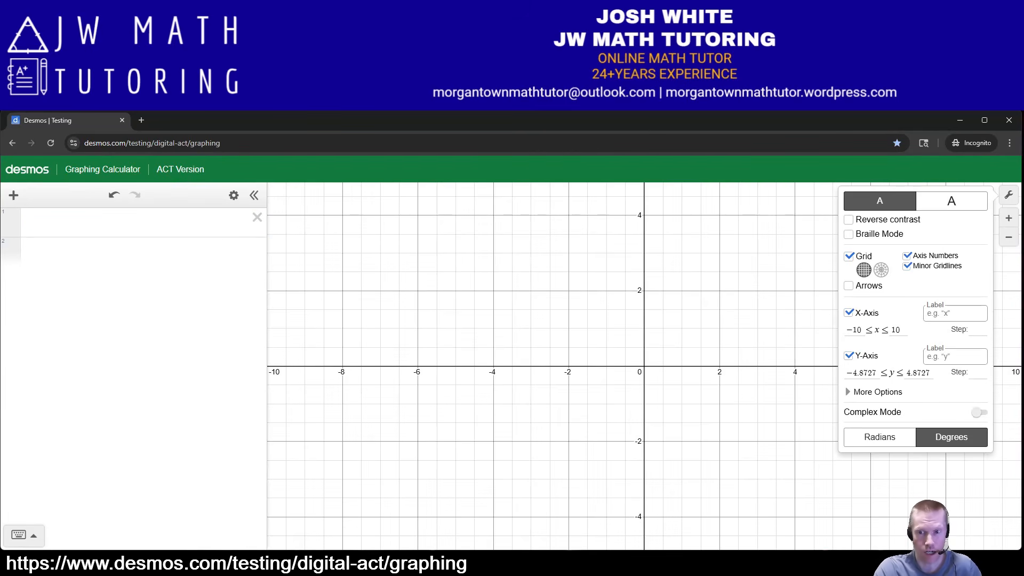
{"action": "left_click", "coordinate": [979, 413]}
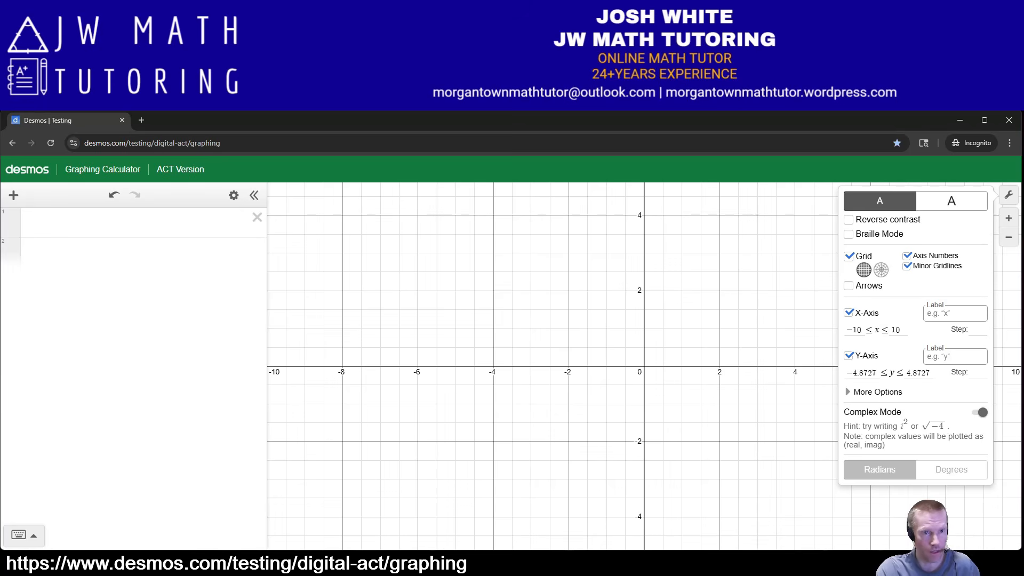
- Evaluate 3i^2 in the first expression line, and replace it with (4-2i)^2
{"action": "left_click", "coordinate": [128, 222]}
{"action": "type", "text": "3i^2"}
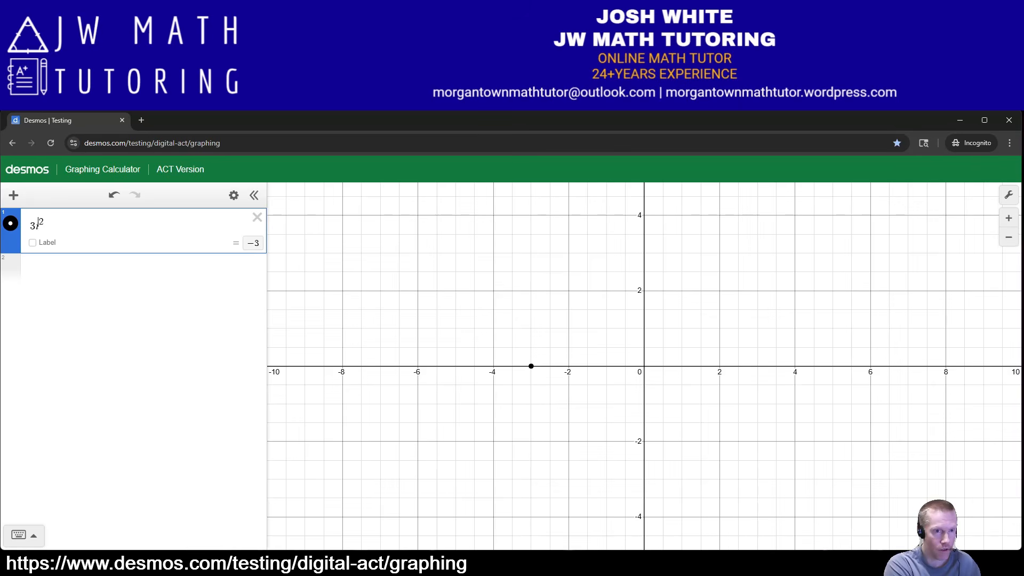
{"action": "key", "text": "BackSpace"}
{"action": "key", "text": "BackSpace"}
{"action": "key", "text": "BackSpace"}
{"action": "key", "text": "BackSpace"}
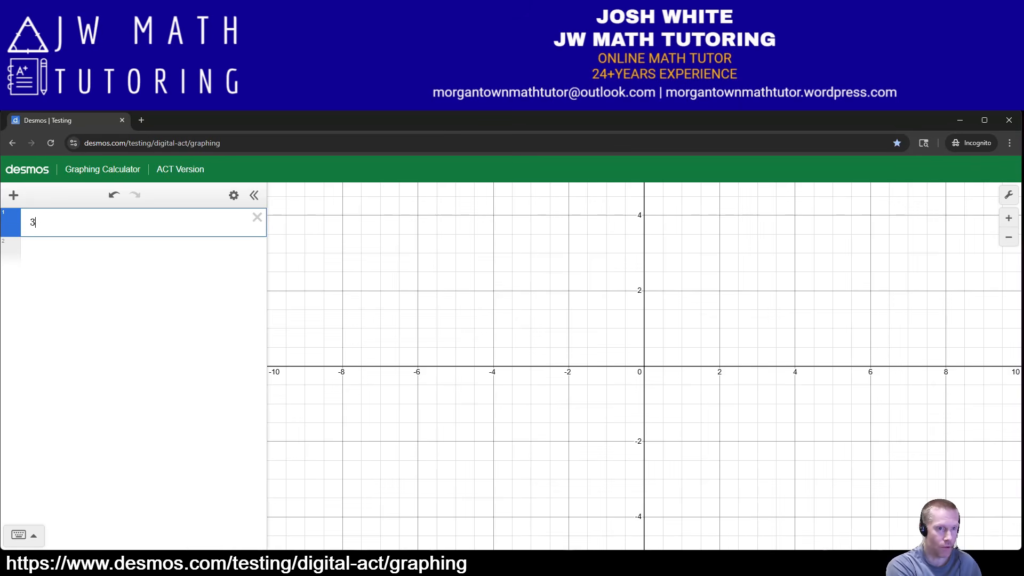
{"action": "type", "text": "(4-2i)^2"}
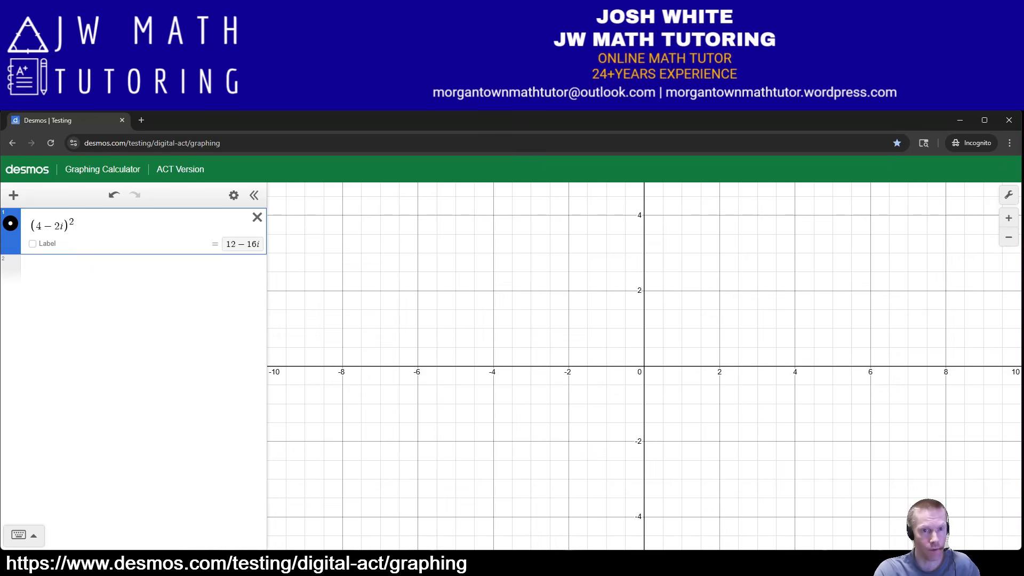
- Clear the complex number expression and turn off Complex Mode in the graph settings
{"action": "left_click", "coordinate": [257, 217]}
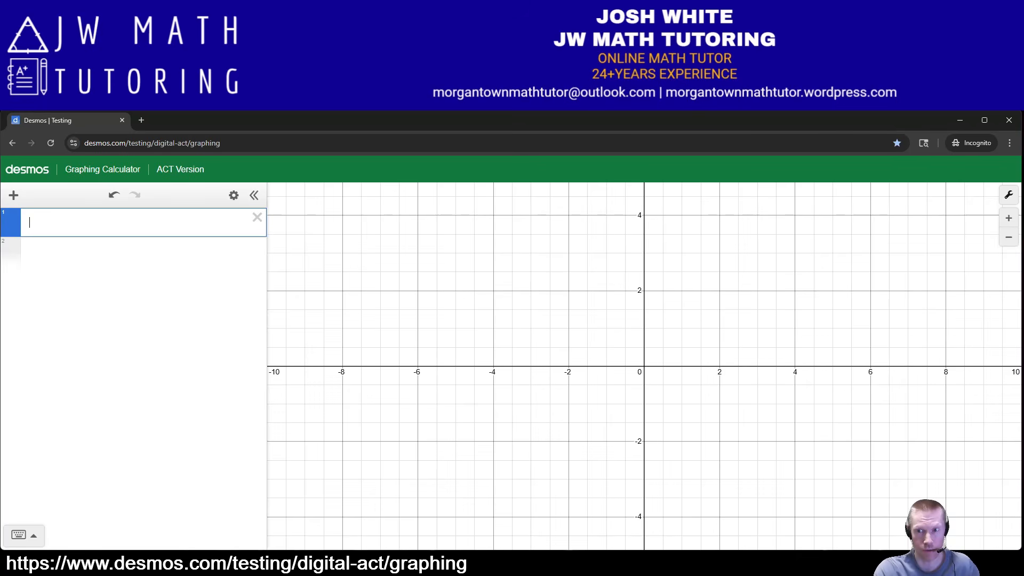
{"action": "left_click", "coordinate": [1008, 195]}
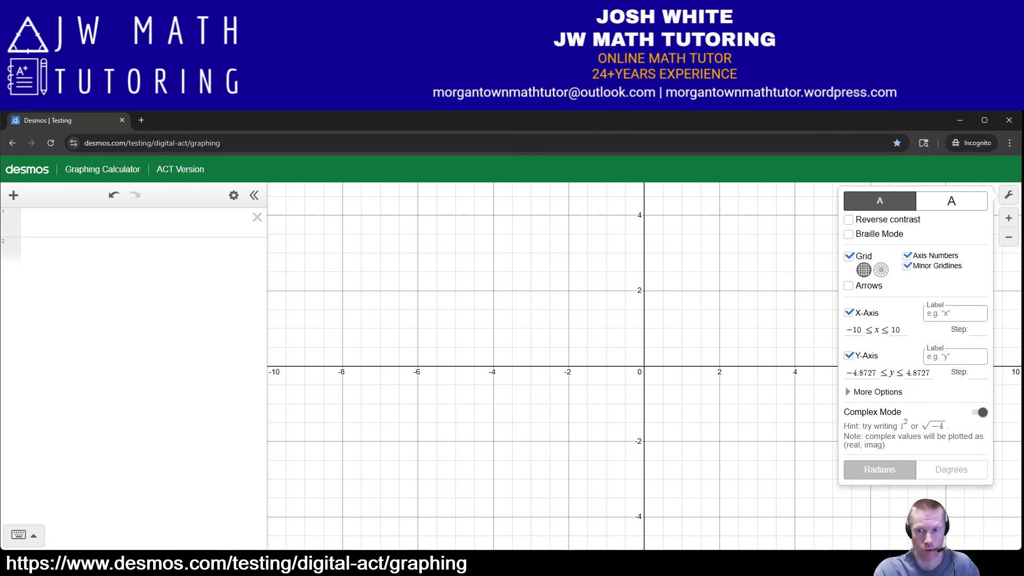
{"action": "left_click", "coordinate": [981, 412]}
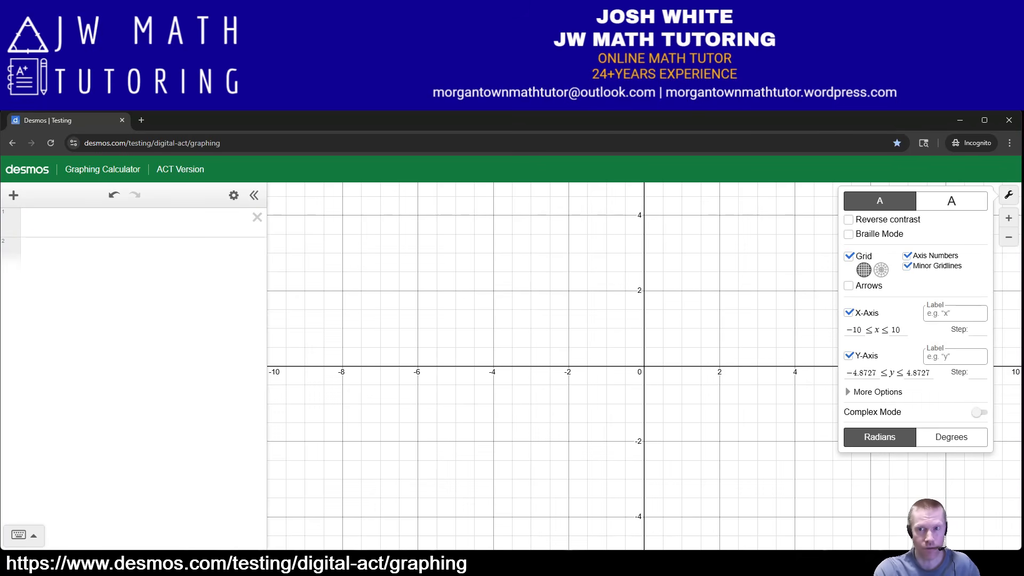
{"action": "left_click", "coordinate": [1009, 195]}
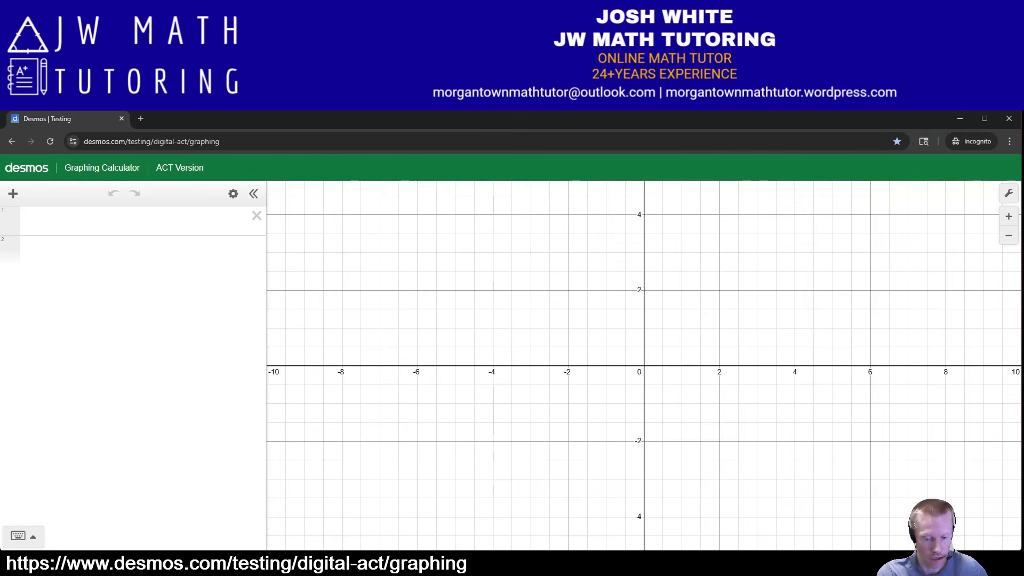
- Evaluate the base 4 logarithm of 16 in the first expression line, with the base as a subscript
{"action": "left_click", "coordinate": [29, 221]}
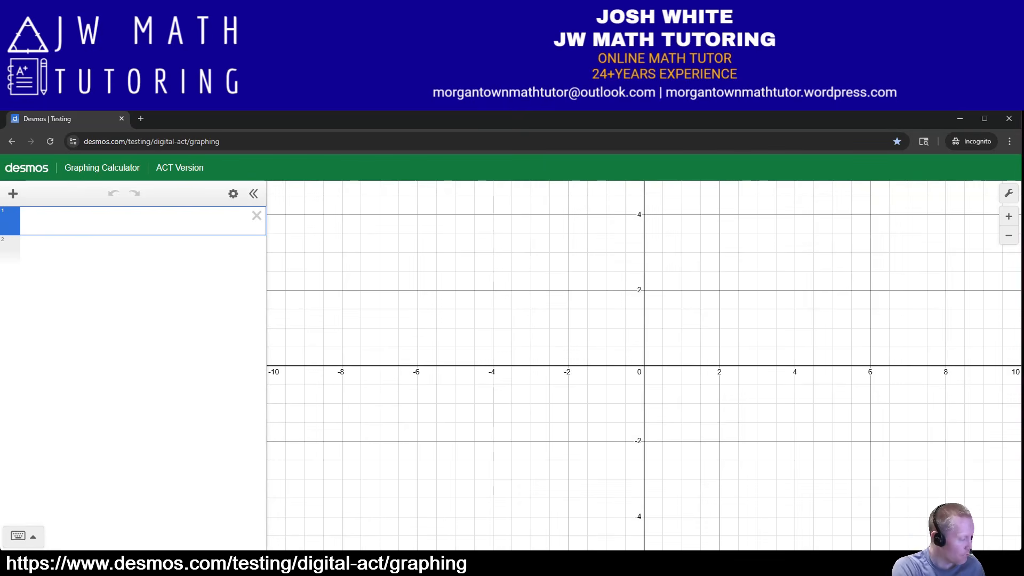
{"action": "type", "text": "log"}
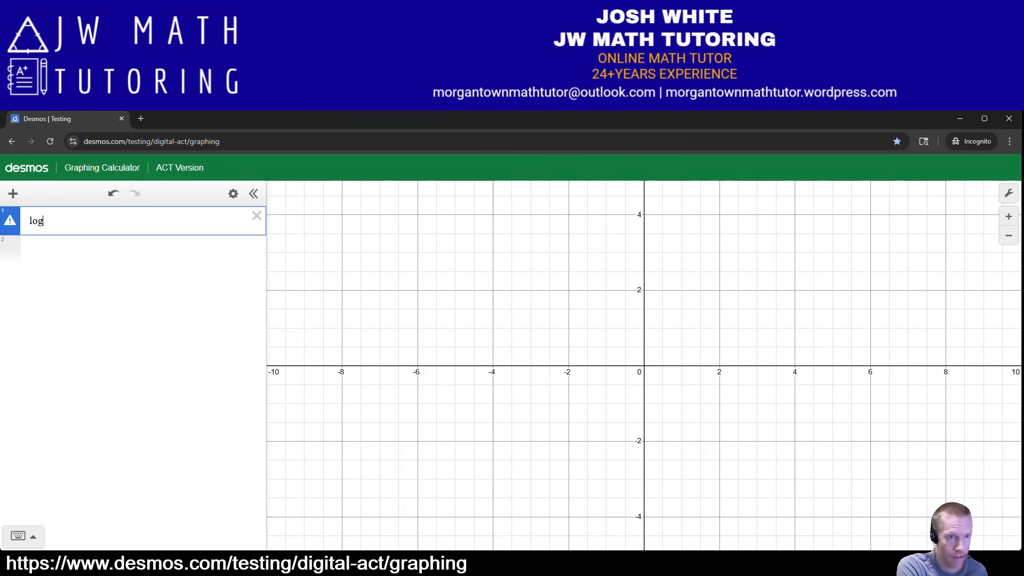
{"action": "type", "text": "_"}
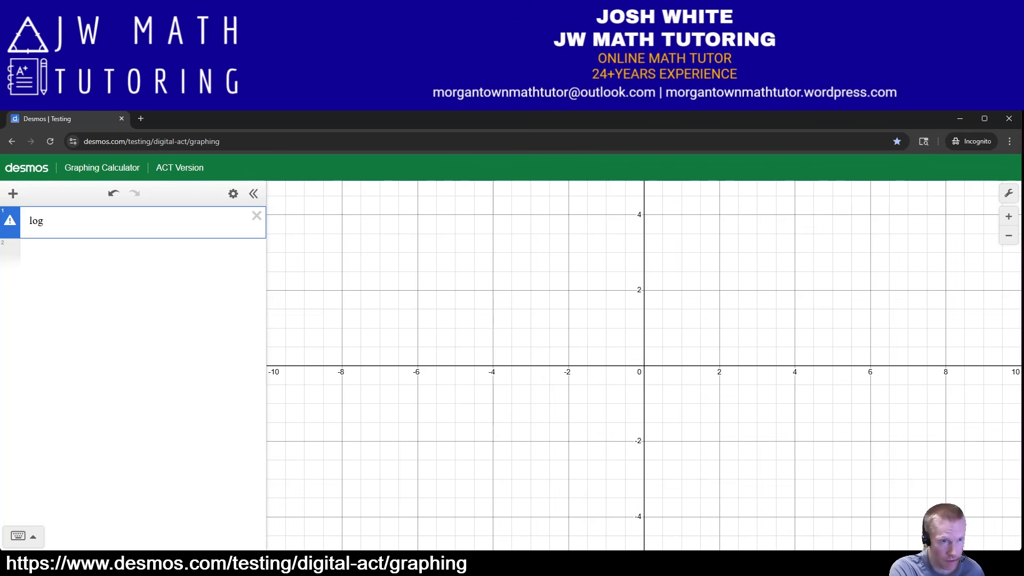
{"action": "type", "text": "4"}
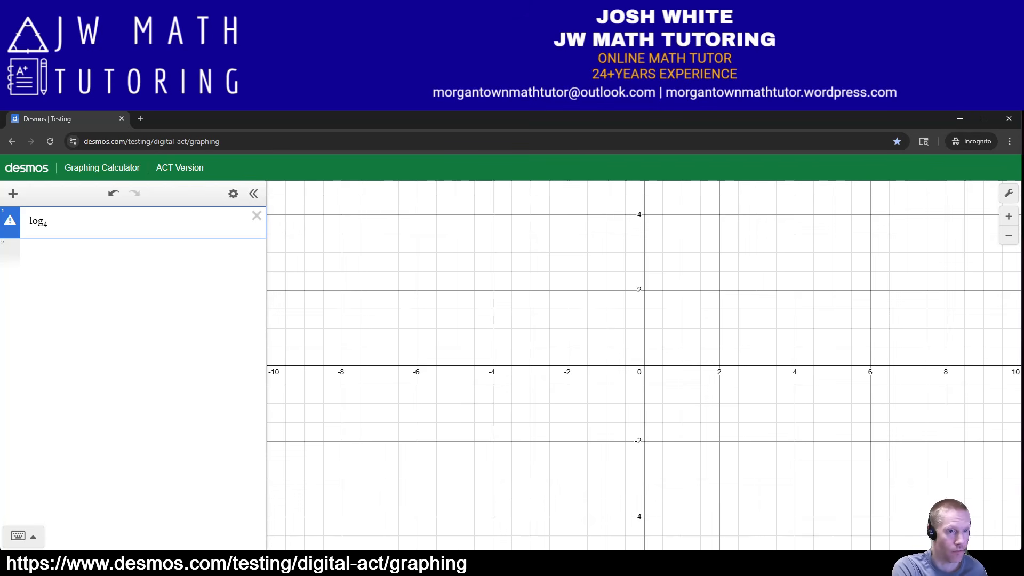
{"action": "key", "text": "Right"}
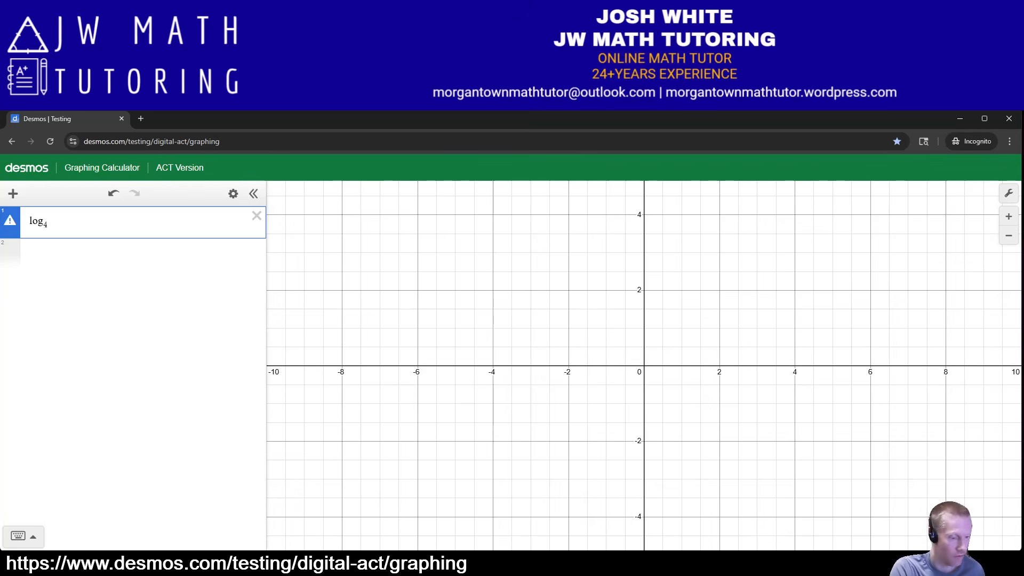
{"action": "type", "text": "16"}
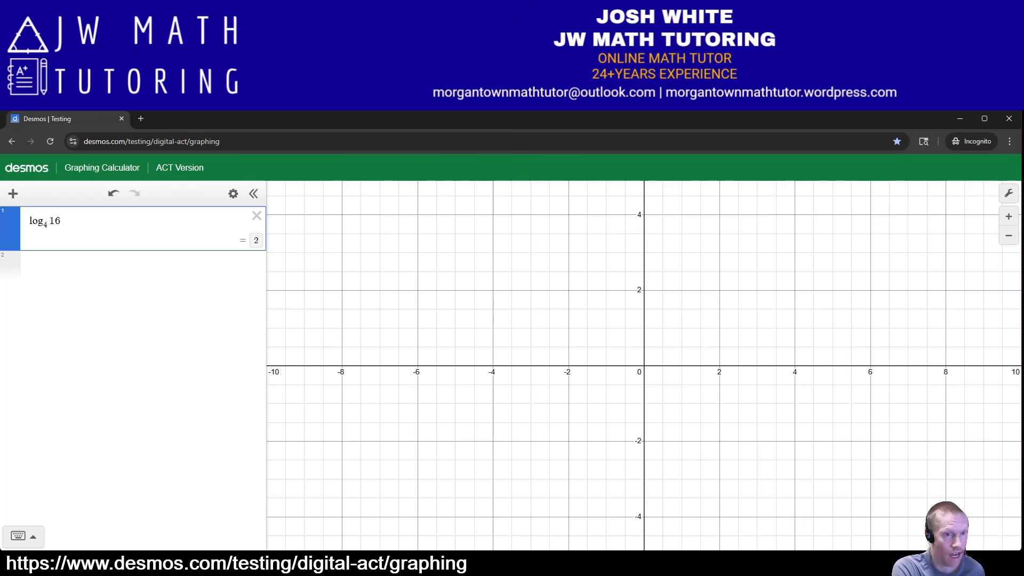
- Try the subscripted variables x_1 and y_1 in a second expression line, and remove that line
{"action": "key", "text": "Return"}
{"action": "type", "text": "x_1"}
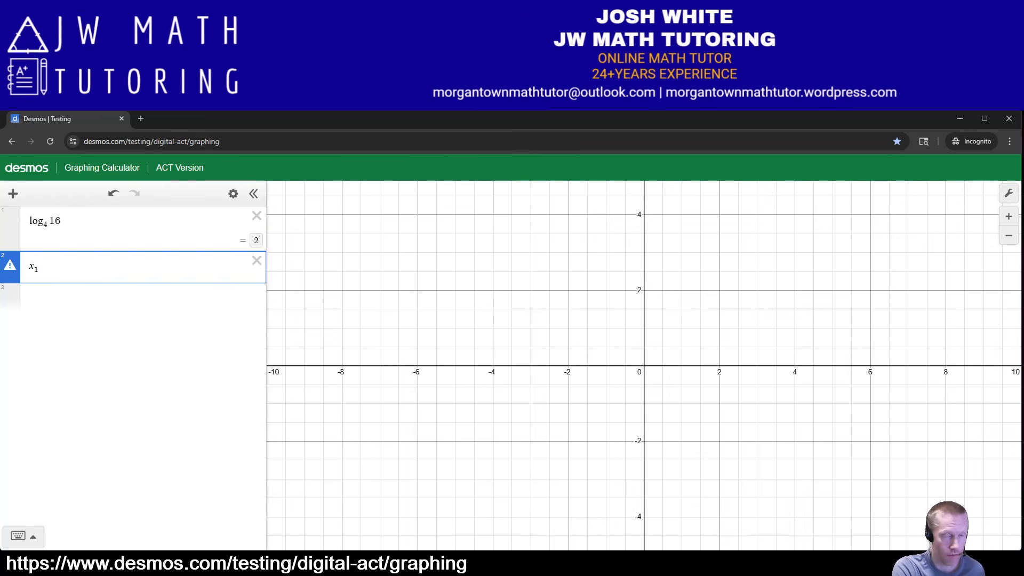
{"action": "key", "text": "BackSpace"}
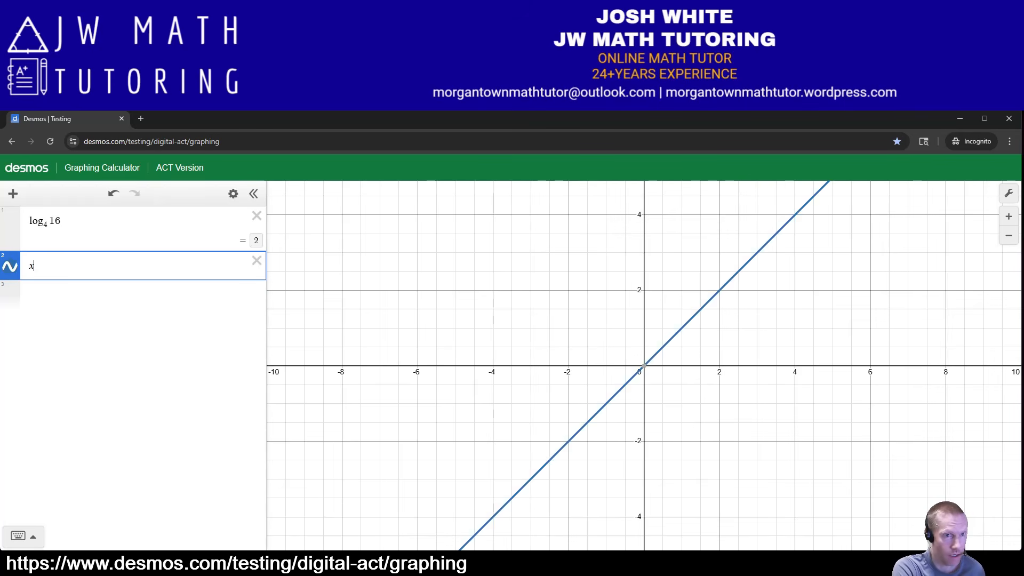
{"action": "type", "text": "1"}
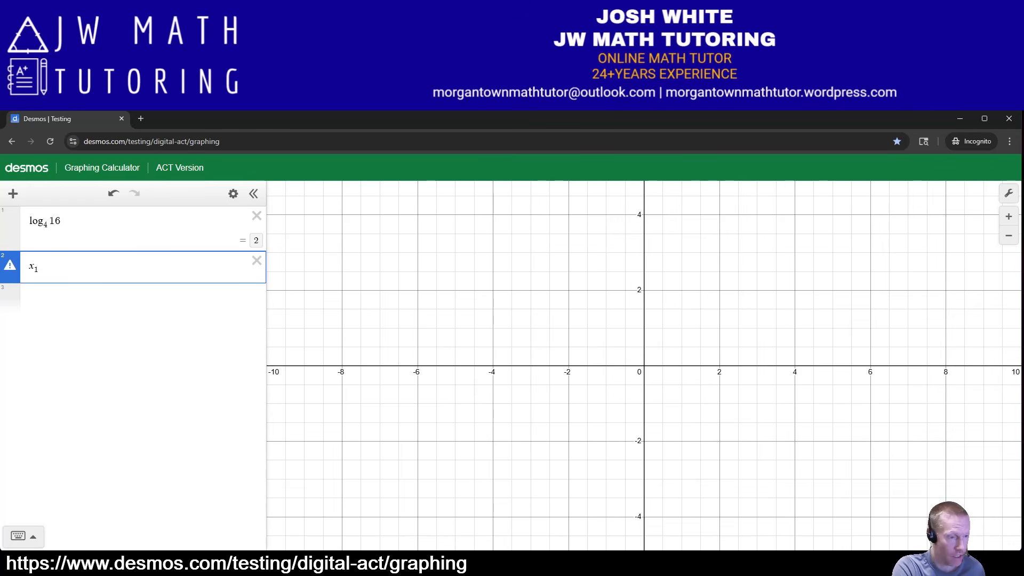
{"action": "type", "text": ","}
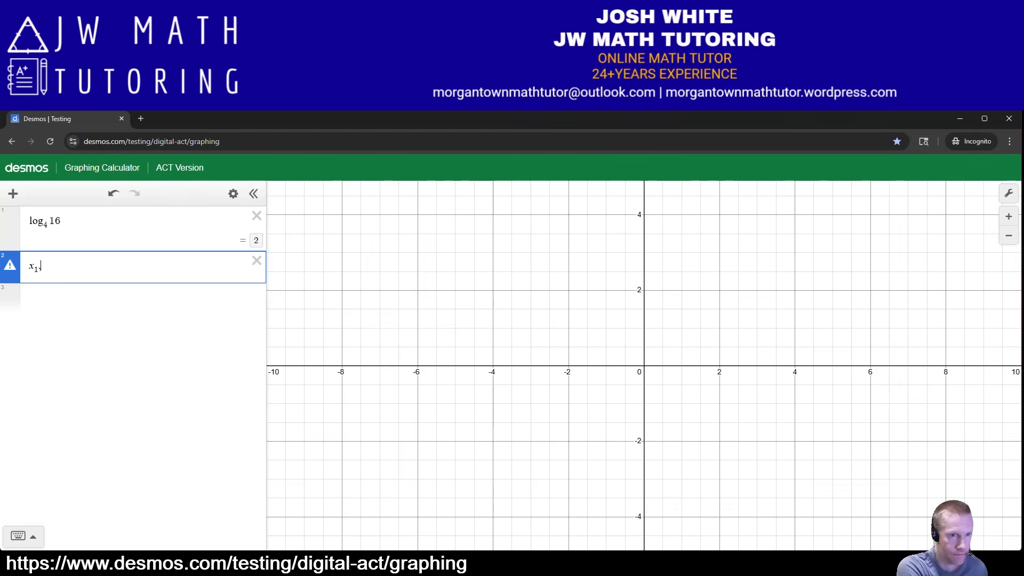
{"action": "key", "text": "BackSpace"}
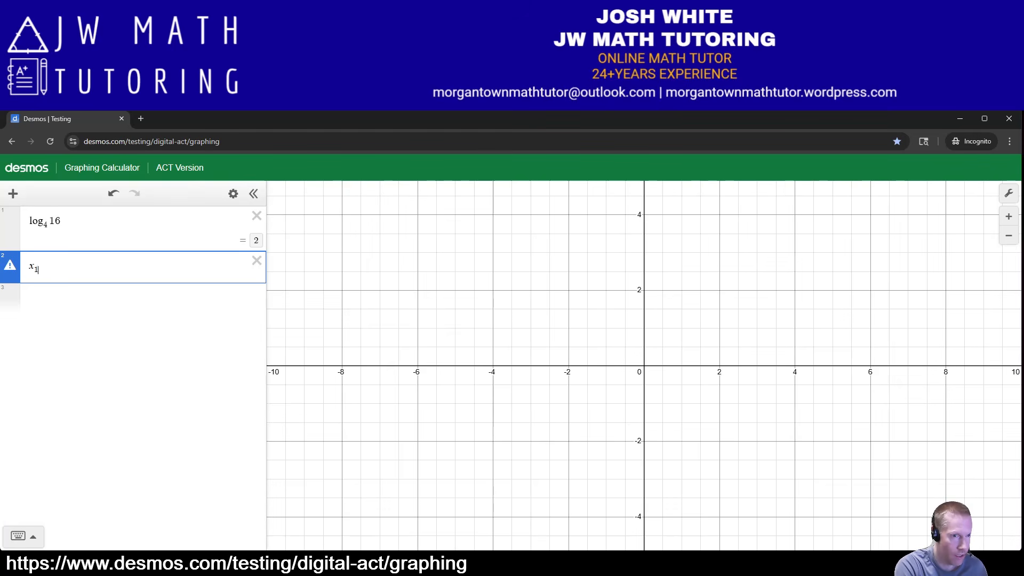
{"action": "key", "text": "BackSpace"}
{"action": "key", "text": "BackSpace"}
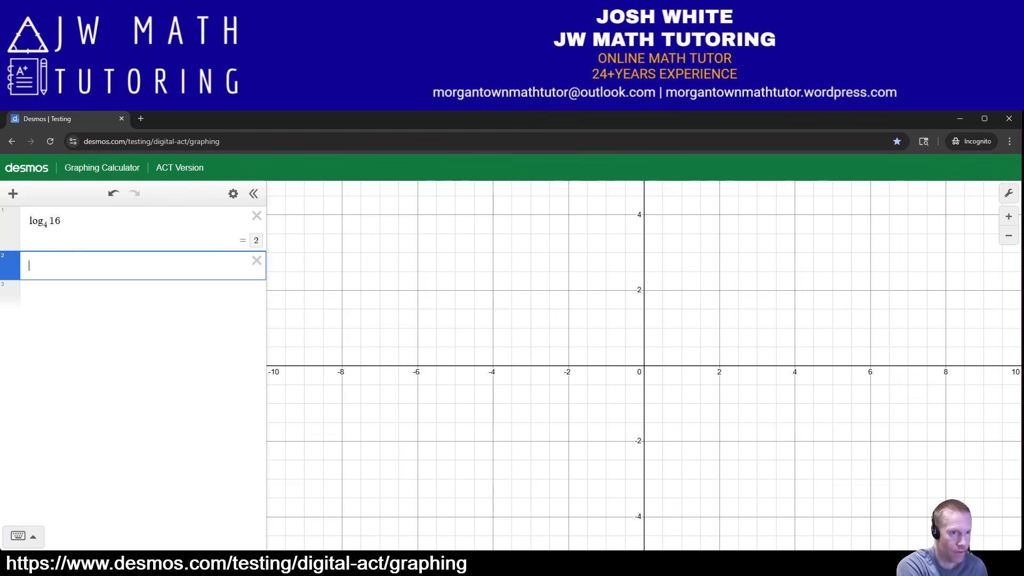
{"action": "type", "text": "y1"}
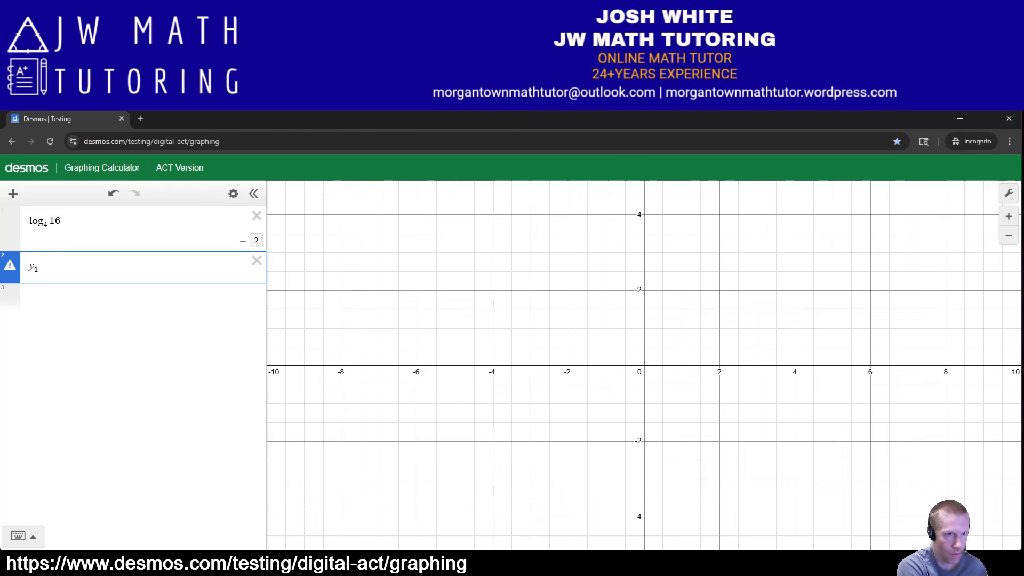
{"action": "key", "text": "BackSpace"}
{"action": "key", "text": "BackSpace"}
{"action": "key", "text": "BackSpace"}
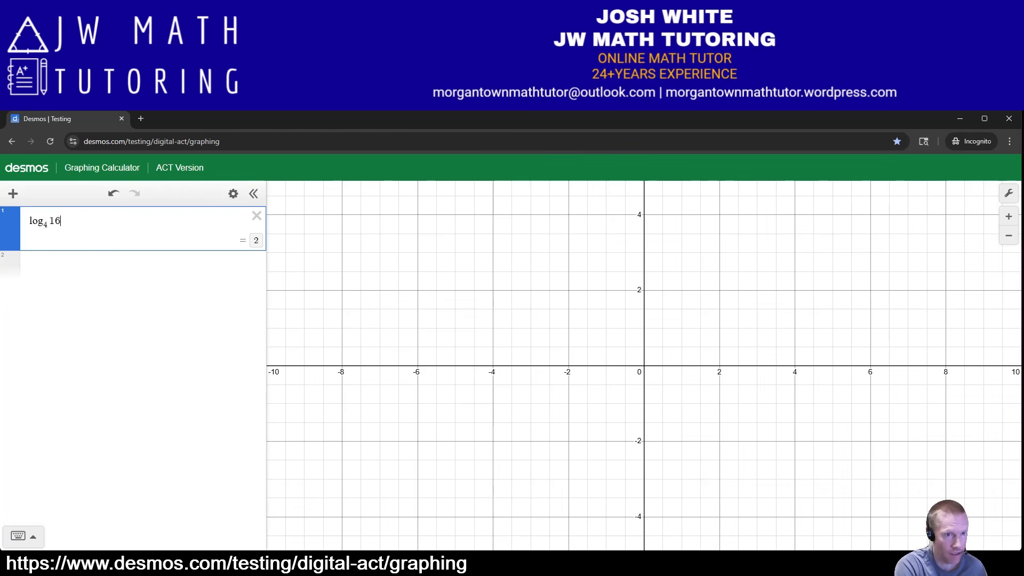
- Change the first expression to log 4, with no subscript for the base
{"action": "key", "text": "BackSpace"}
{"action": "key", "text": "BackSpace"}
{"action": "key", "text": "BackSpace"}
{"action": "key", "text": "BackSpace"}
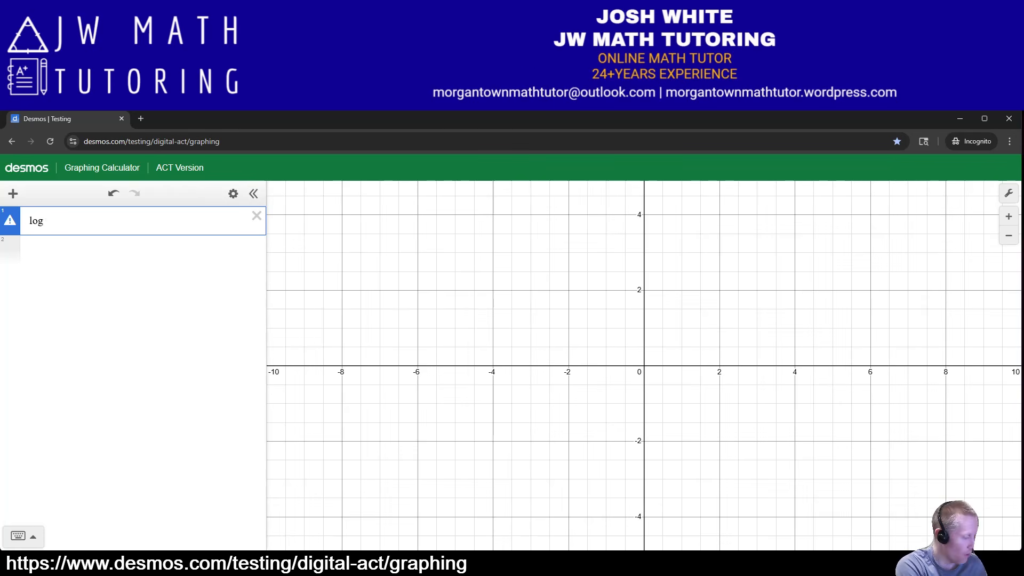
{"action": "type", "text": "4"}
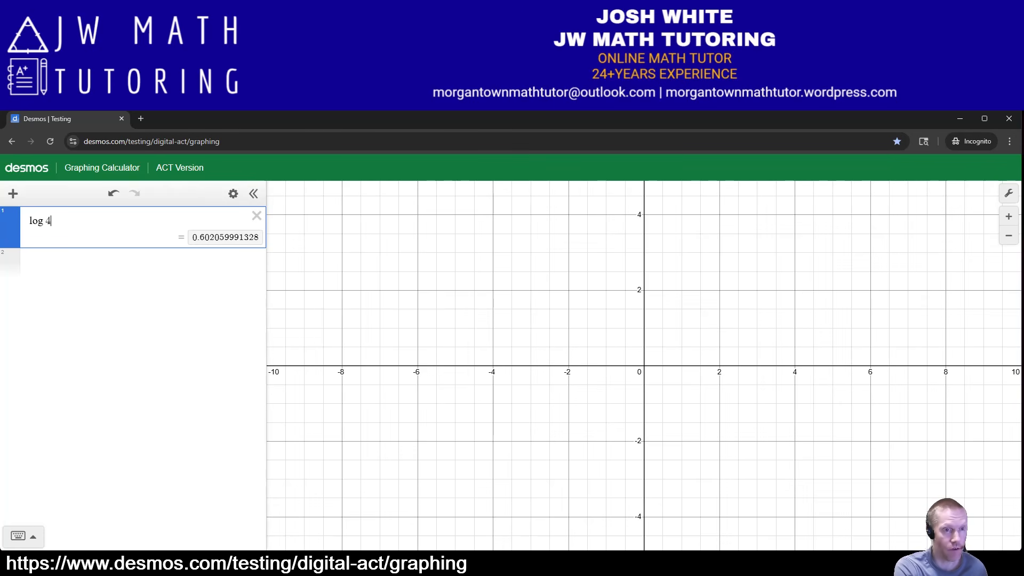
- Change the expression to the base 5 logarithm of 25, with the base as a subscript
{"action": "key", "text": "BackSpace"}
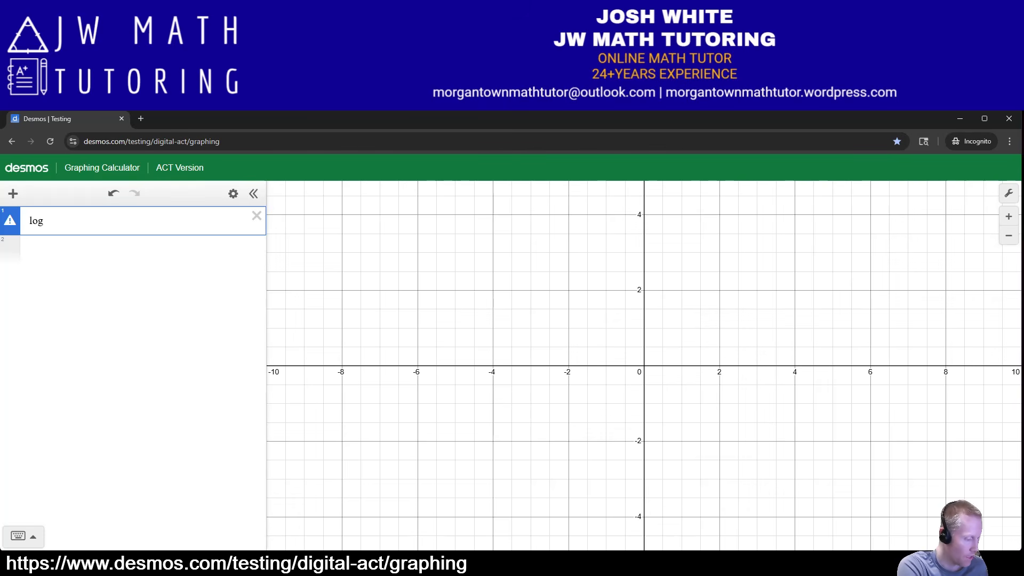
{"action": "type", "text": "_"}
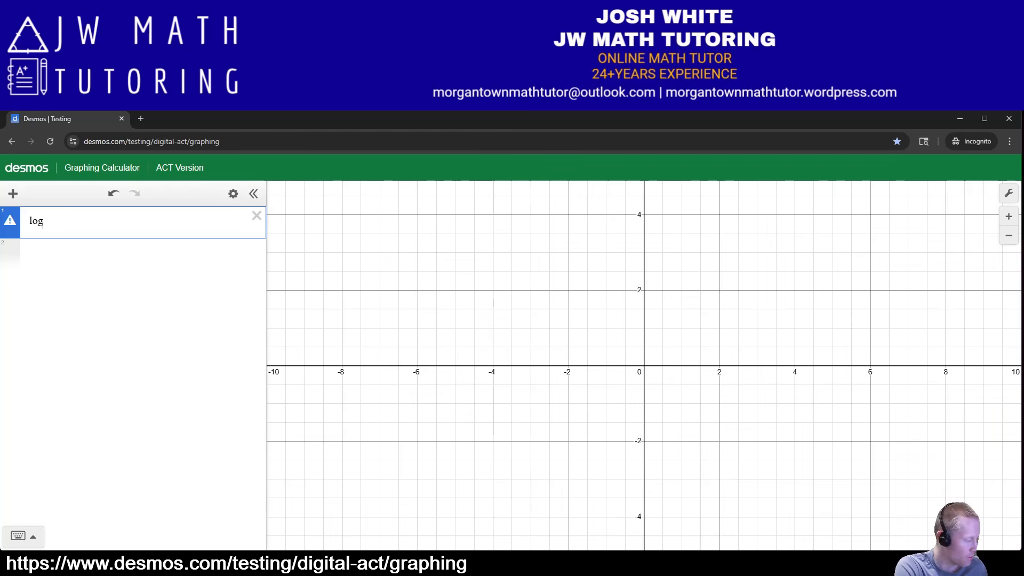
{"action": "type", "text": "5"}
{"action": "key", "text": "Right"}
{"action": "type", "text": "25"}
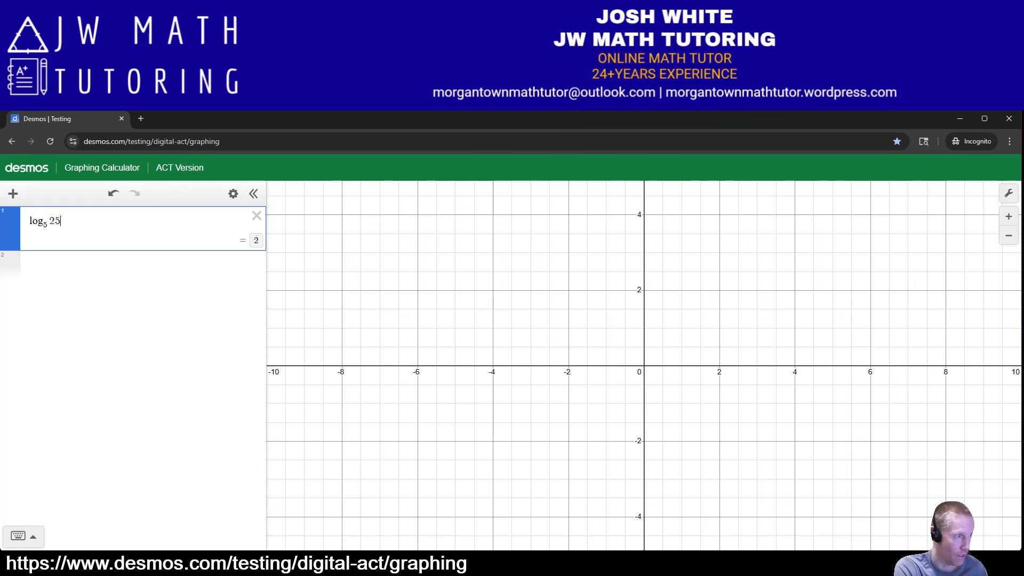
- Replace the logarithm with the compound inequality -10 < 2x + 4 < 20
{"action": "key", "text": "BackSpace"}
{"action": "key", "text": "BackSpace"}
{"action": "key", "text": "BackSpace"}
{"action": "key", "text": "BackSpace"}
{"action": "key", "text": "BackSpace"}
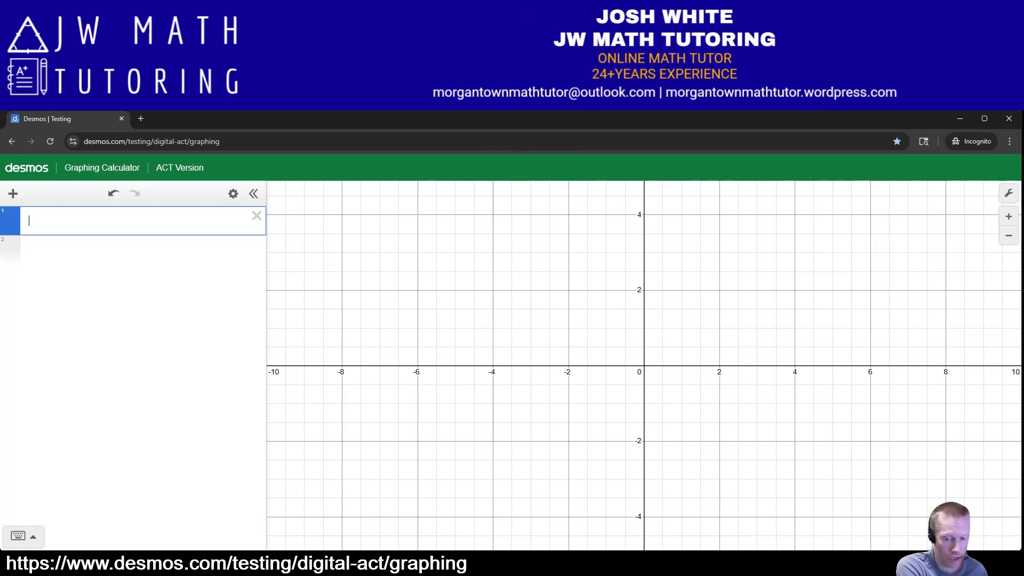
{"action": "type", "text": "-10"}
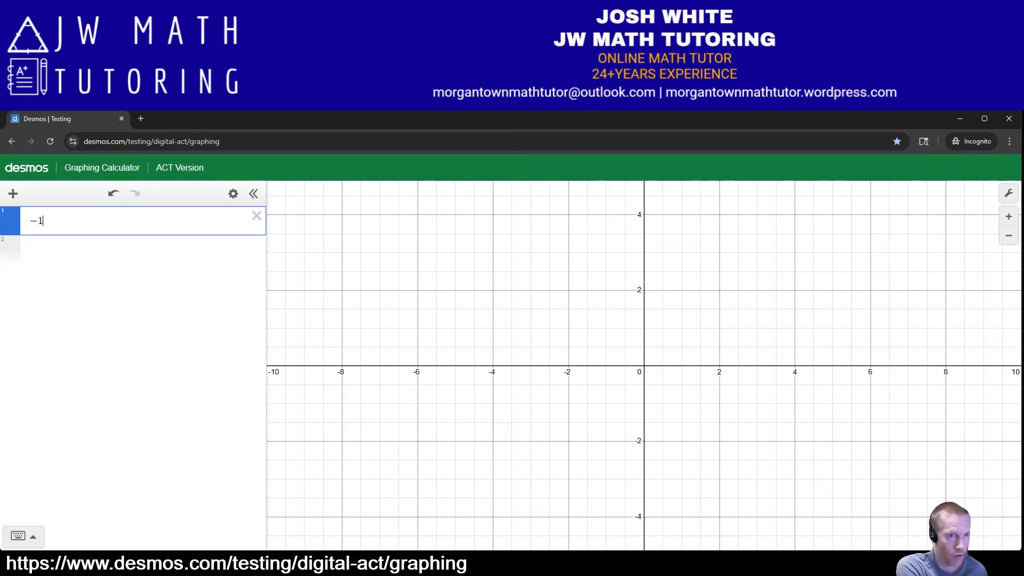
{"action": "type", "text": "<"}
{"action": "type", "text": "2x+"}
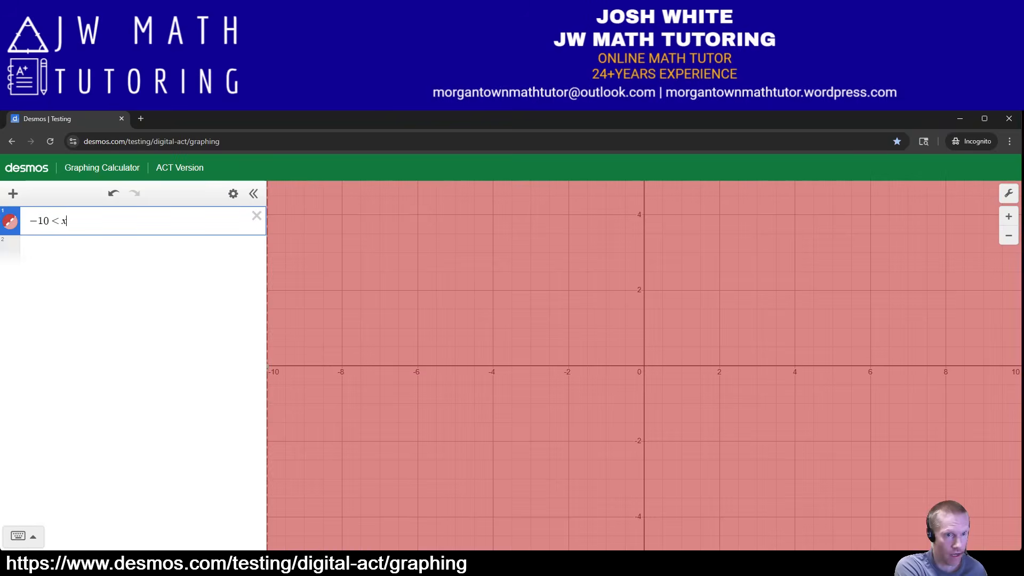
{"action": "type", "text": "4<"}
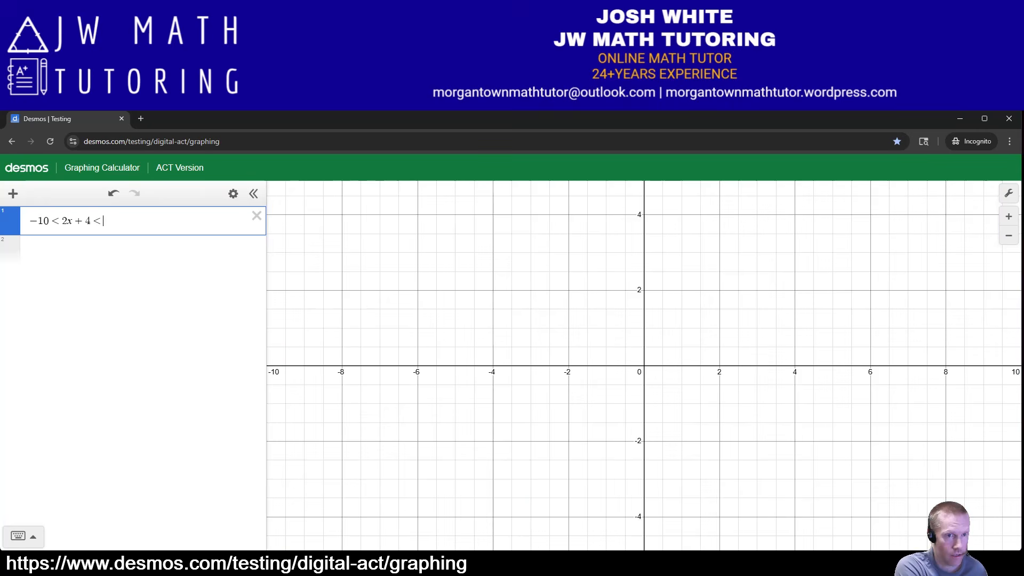
{"action": "type", "text": "20"}
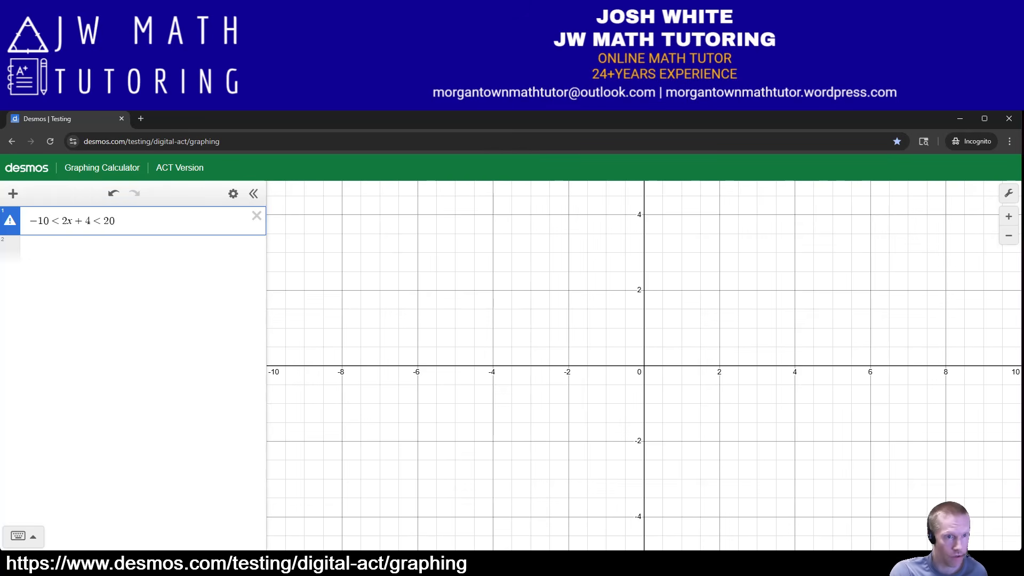
{"action": "mouse_move", "coordinate": [9, 220]}
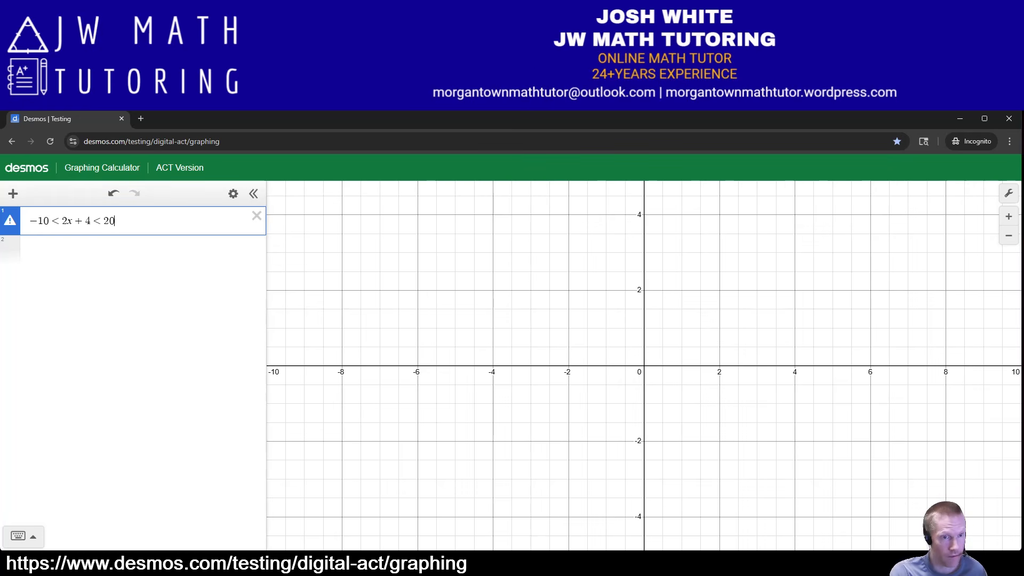
- Enter 10 < 2x + 4 and 2x + 4 < 20 as separate expressions, and delete the compound inequality
{"action": "key", "text": "Return"}
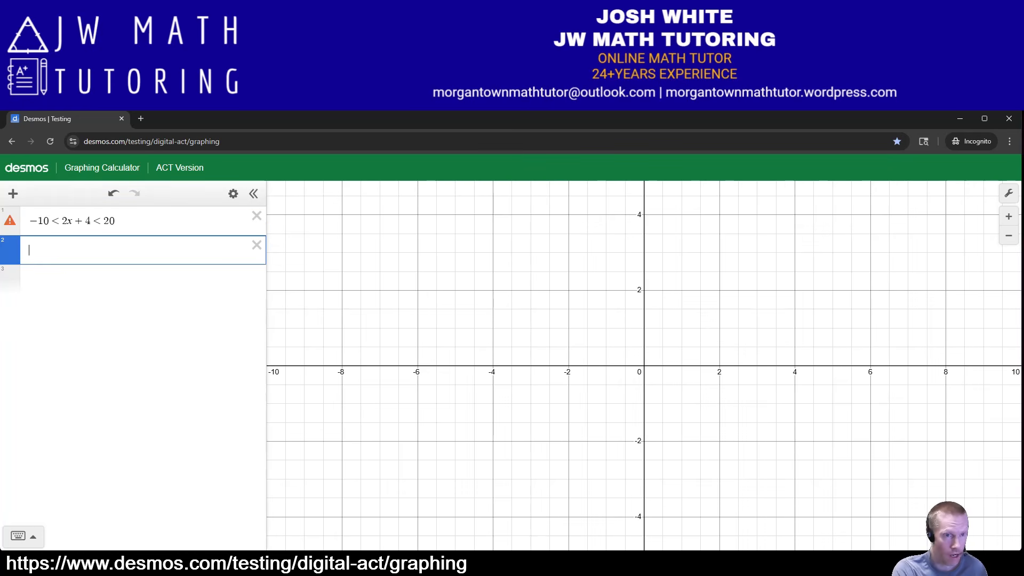
{"action": "type", "text": "10 < 2x "}
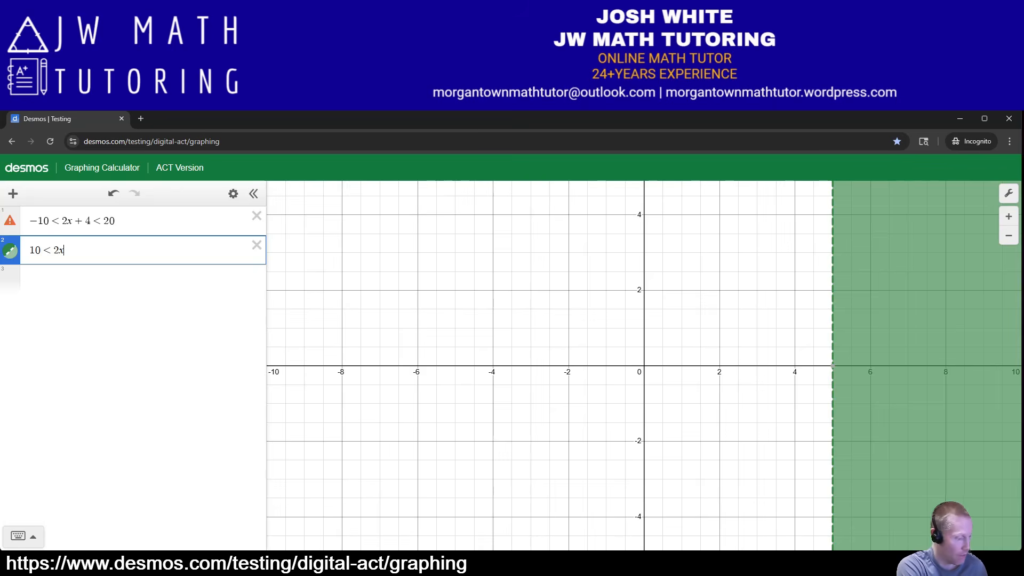
{"action": "type", "text": "+ 4"}
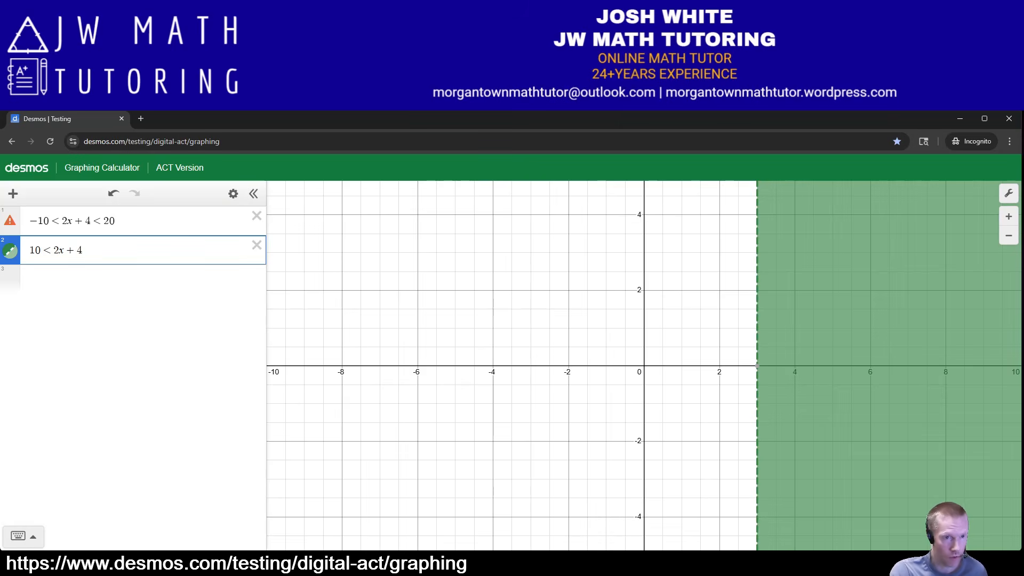
{"action": "key", "text": "Return"}
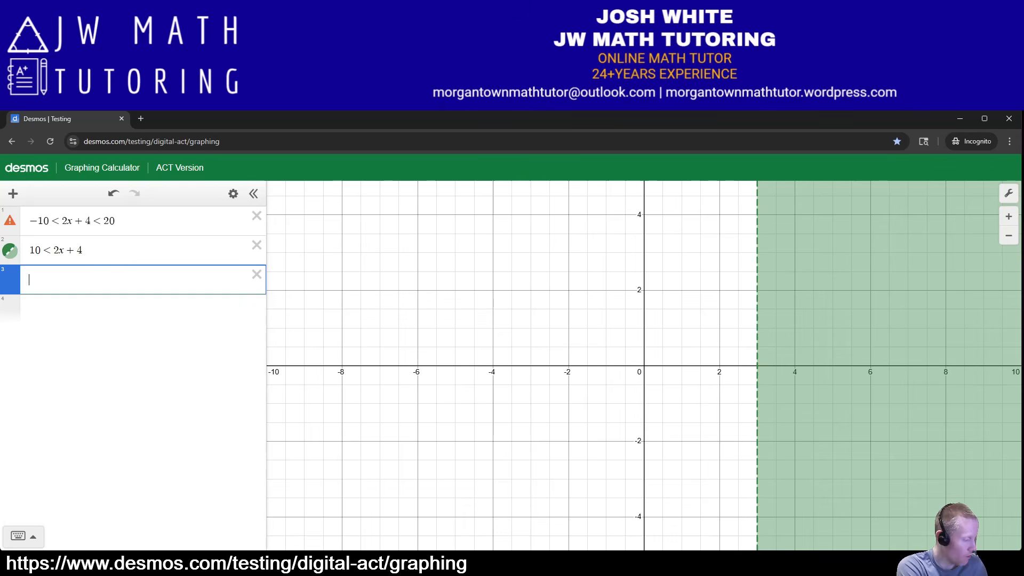
{"action": "type", "text": "2x + "}
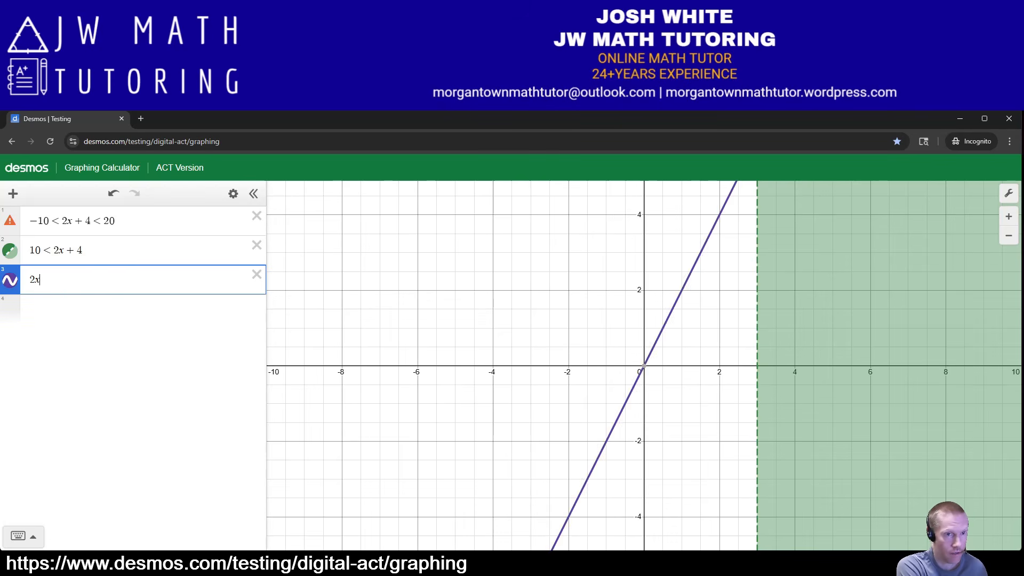
{"action": "type", "text": "4 < 20"}
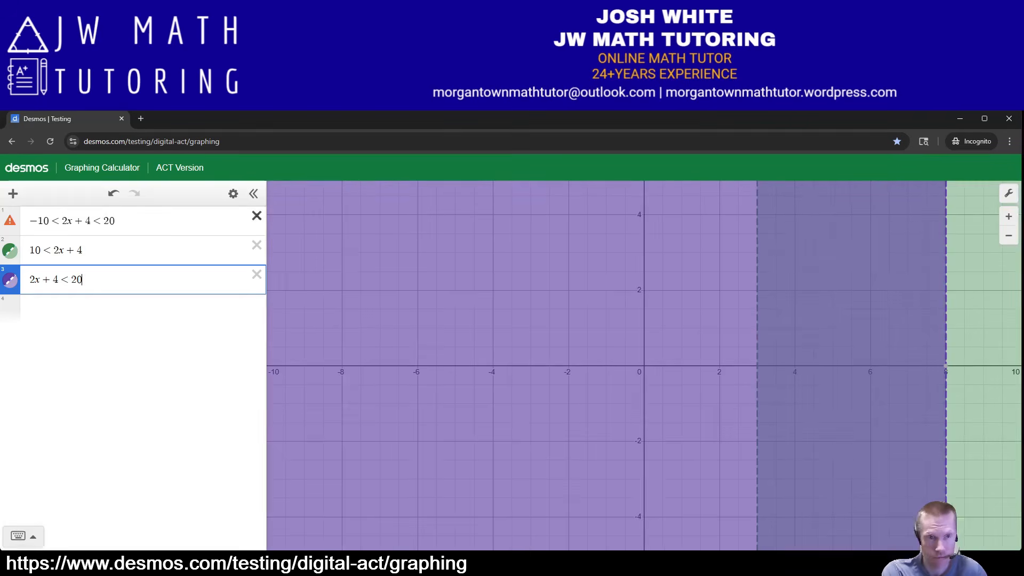
{"action": "left_click", "coordinate": [257, 215]}
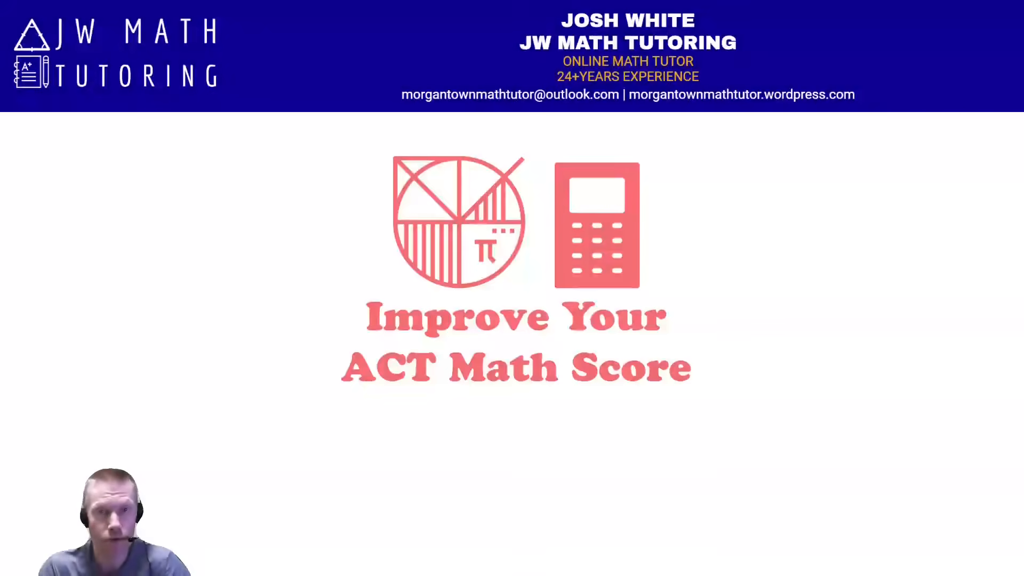